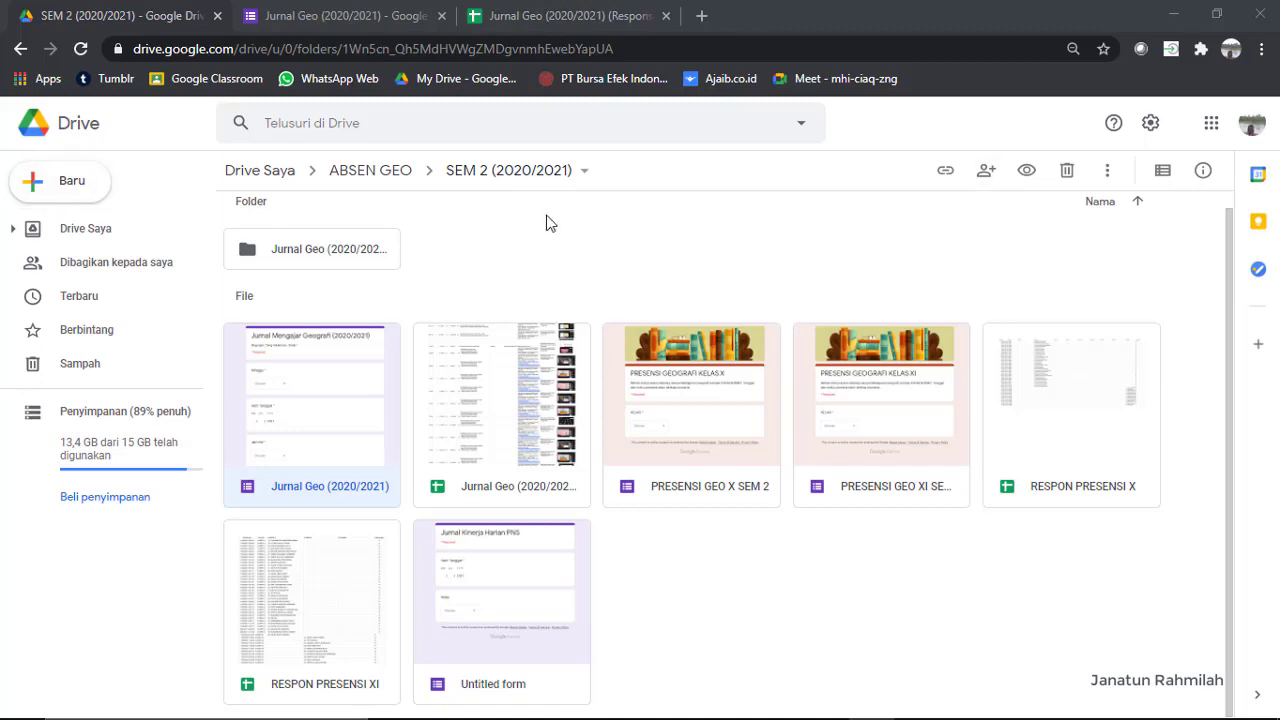
Step: Create a blank Google Form from the Drive folder and close it again
left_click(96, 198)
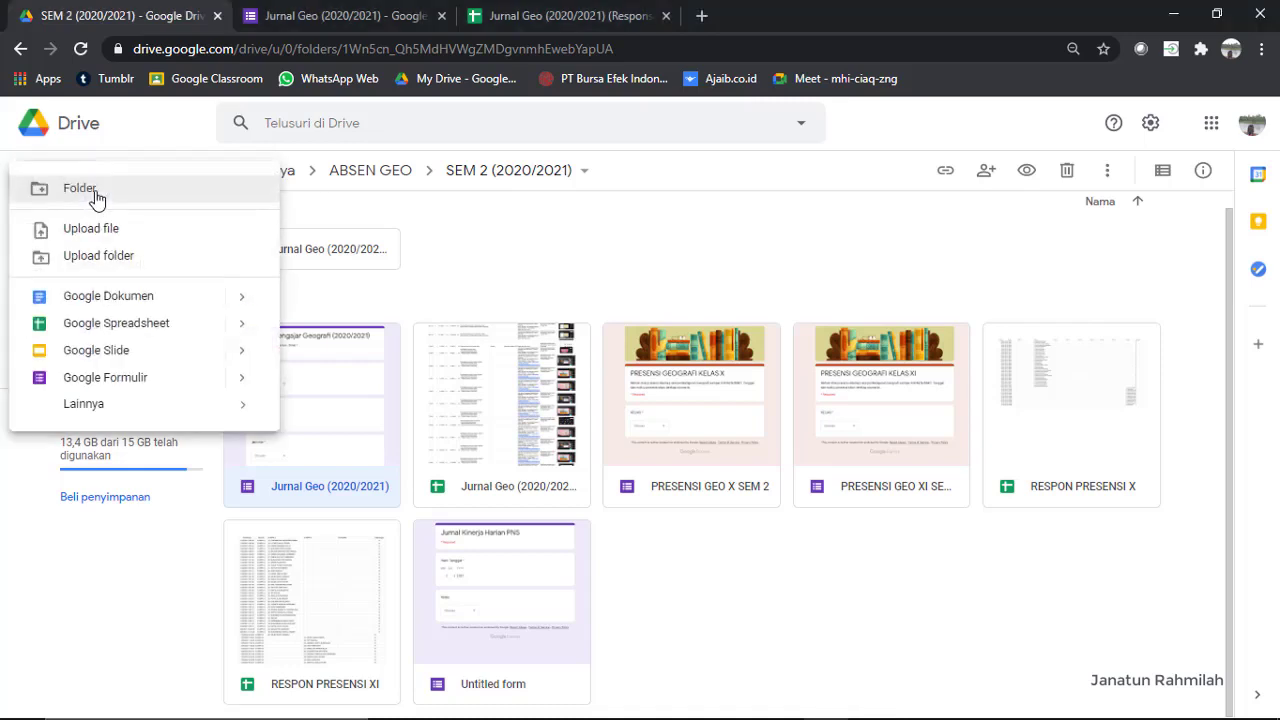
left_click(153, 387)
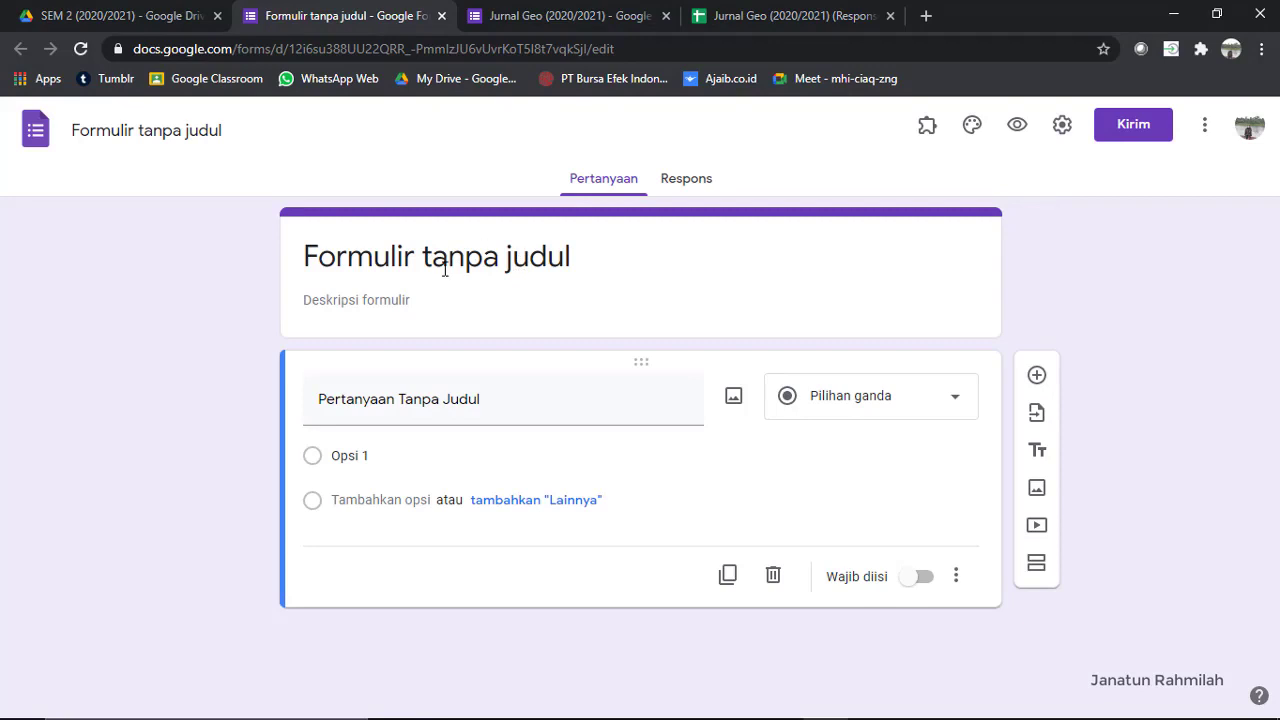
left_click(443, 15)
Step: Switch to the Jurnal Geo (2020/2021) form and delete its form description
left_click(350, 15)
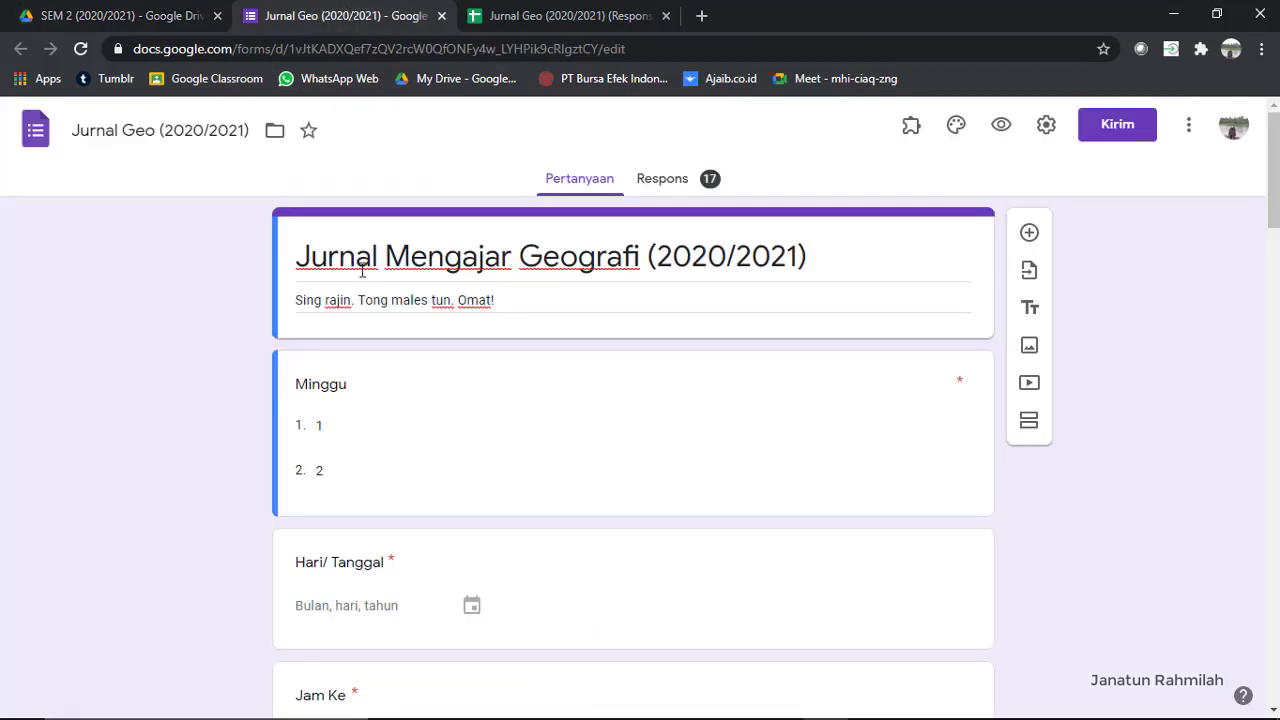
triple_click(489, 302)
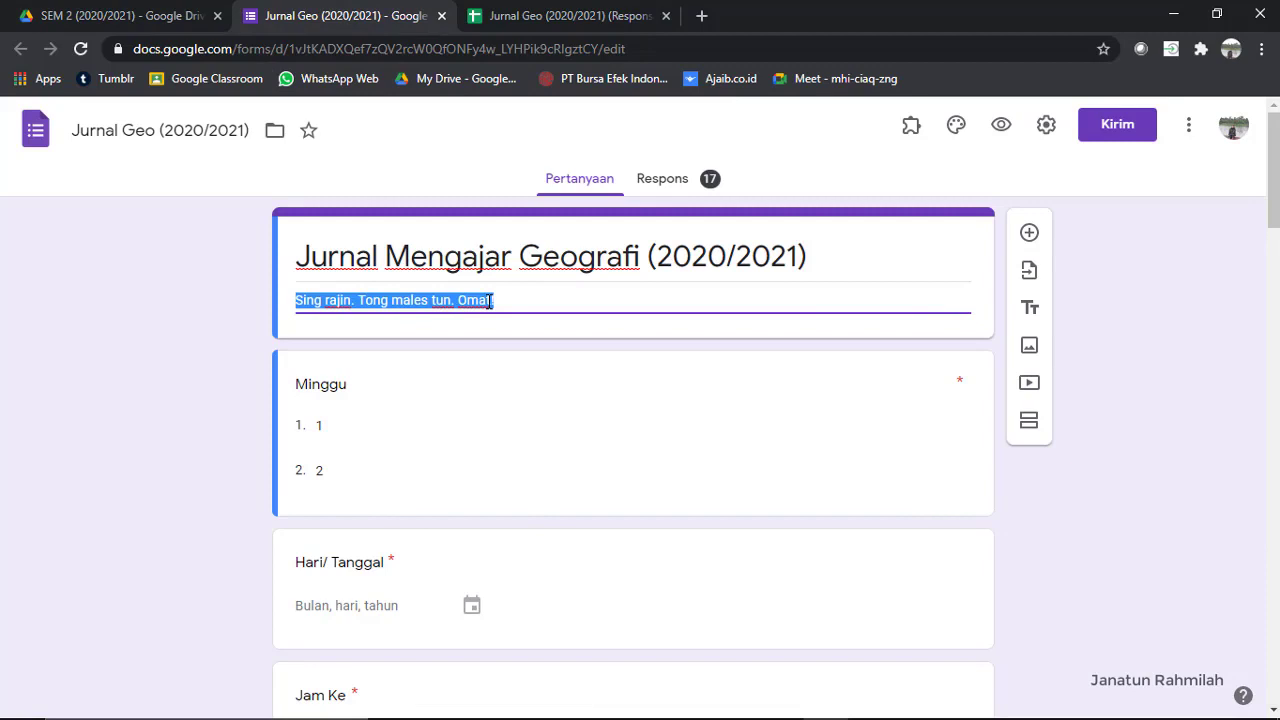
key("BackSpace")
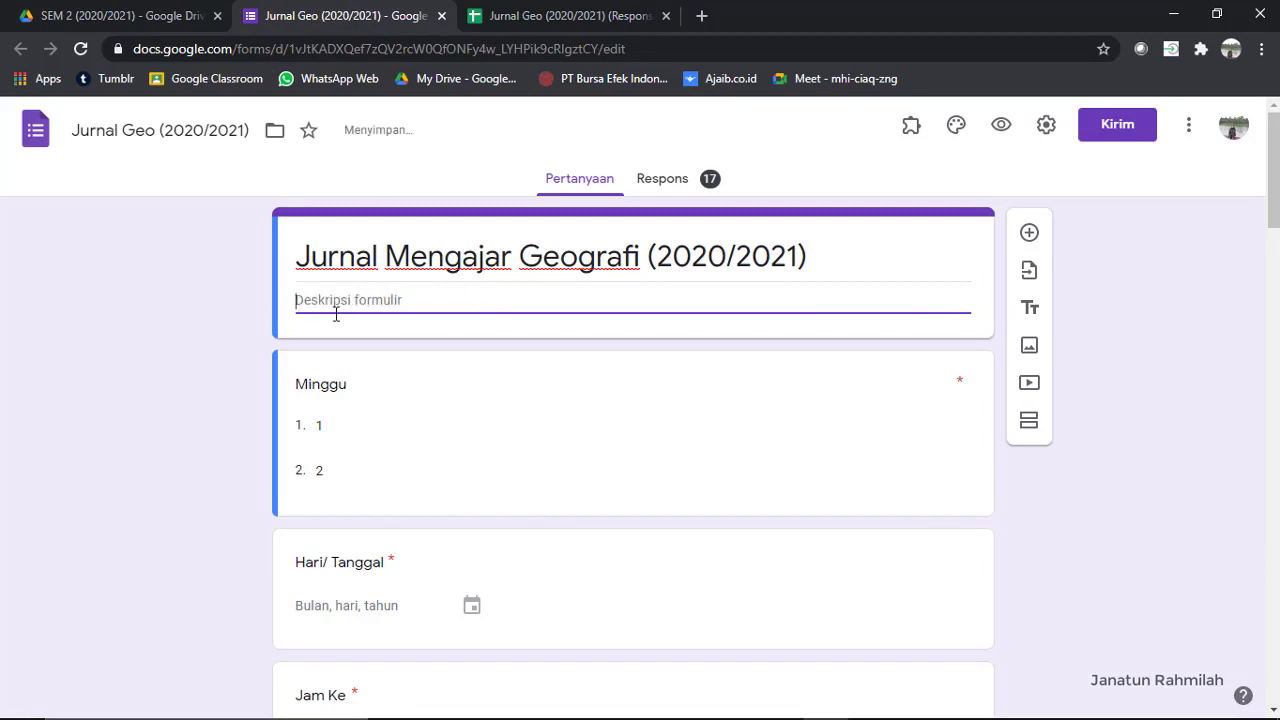
triple_click(397, 256)
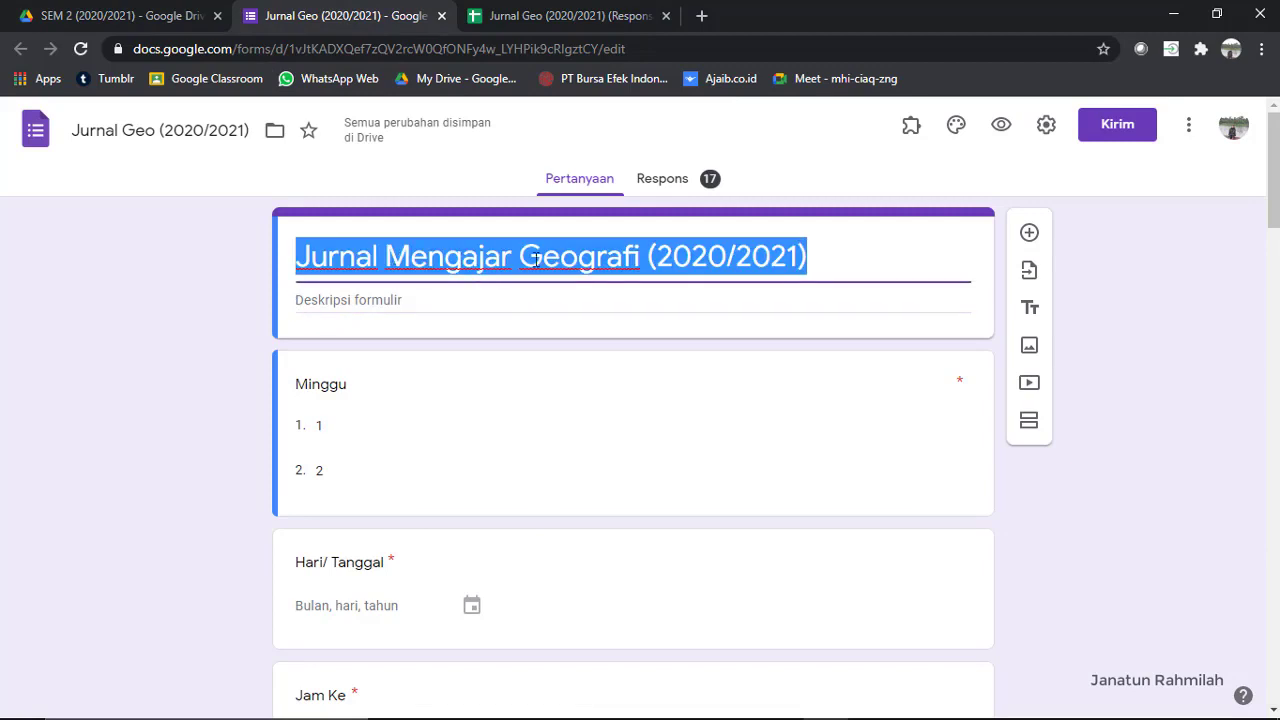
left_click(846, 268)
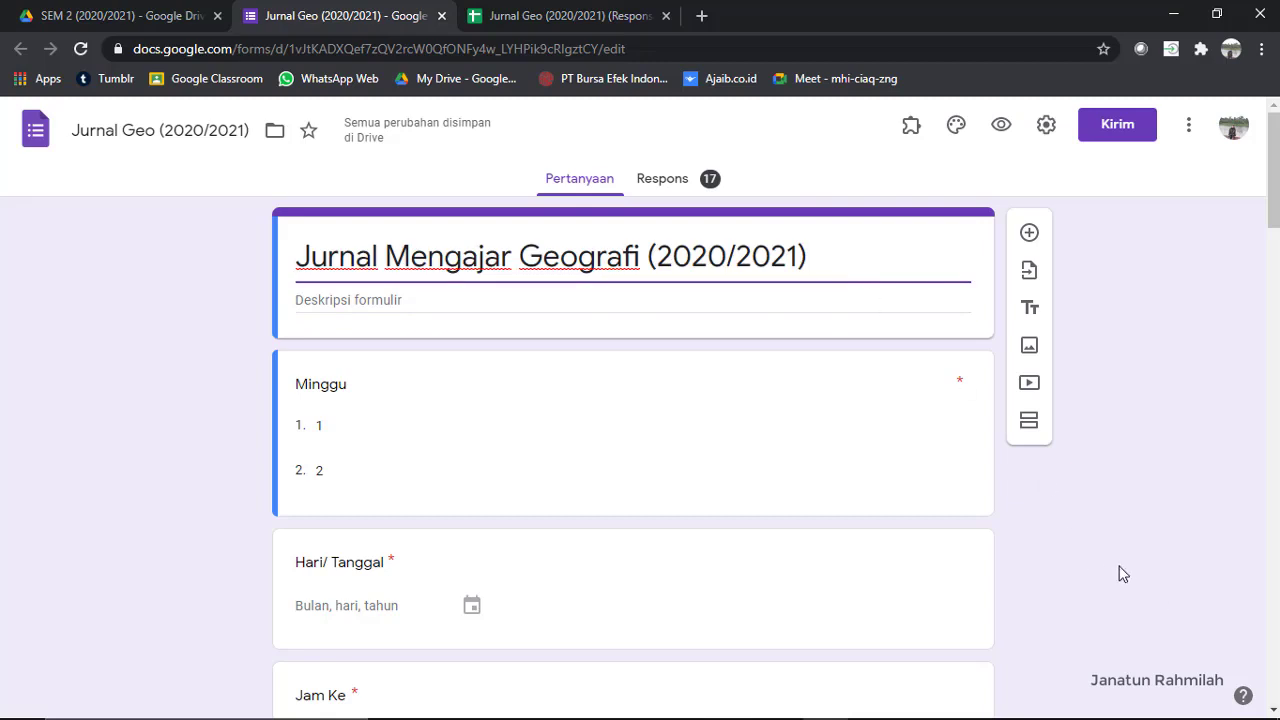
Step: Review the Minggu and Hari/ Tanggal questions, including the question types available for Hari/ Tanggal
left_click(360, 385)
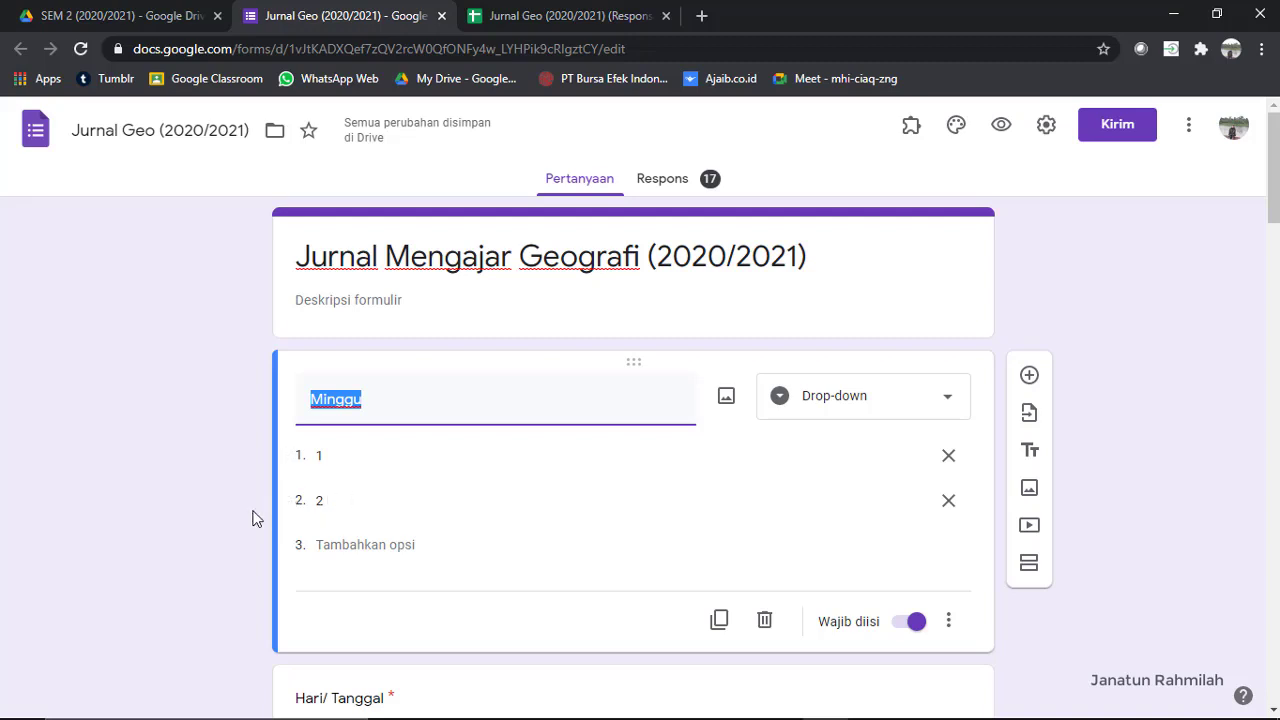
left_click(215, 516)
scroll(215, 516, "down", 1)
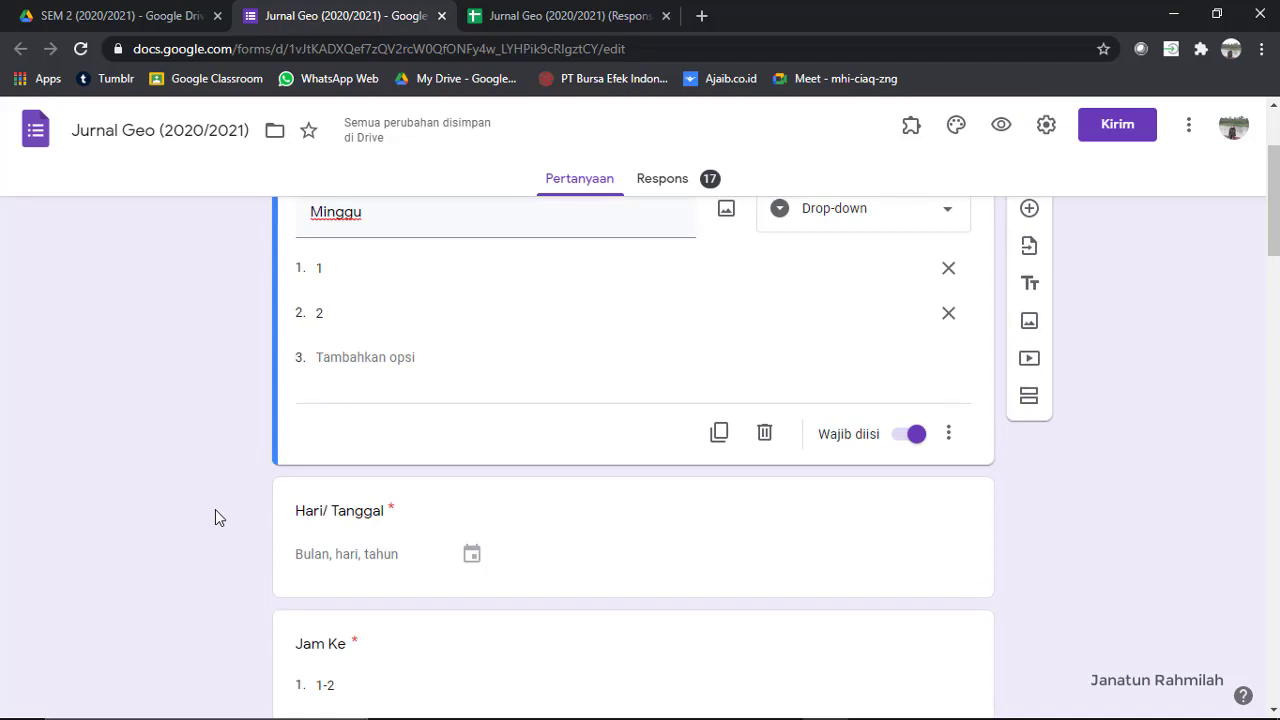
scroll(344, 385, "down", 2)
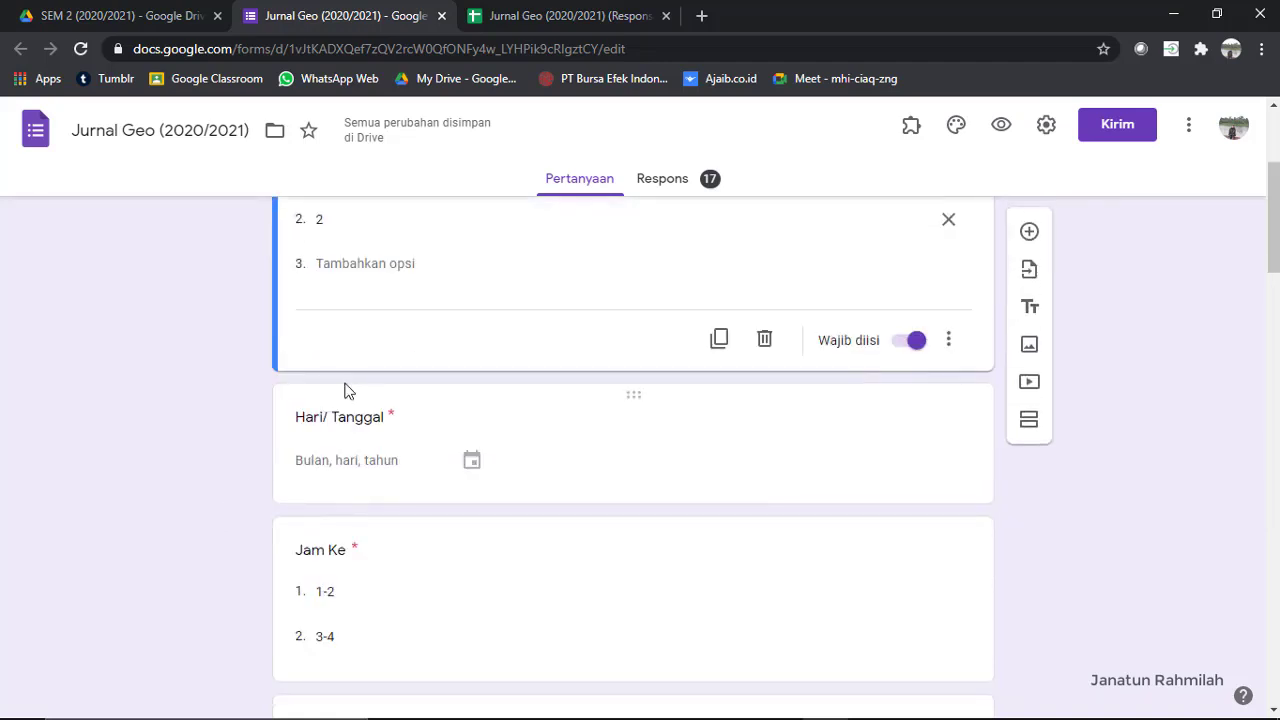
left_click(374, 422)
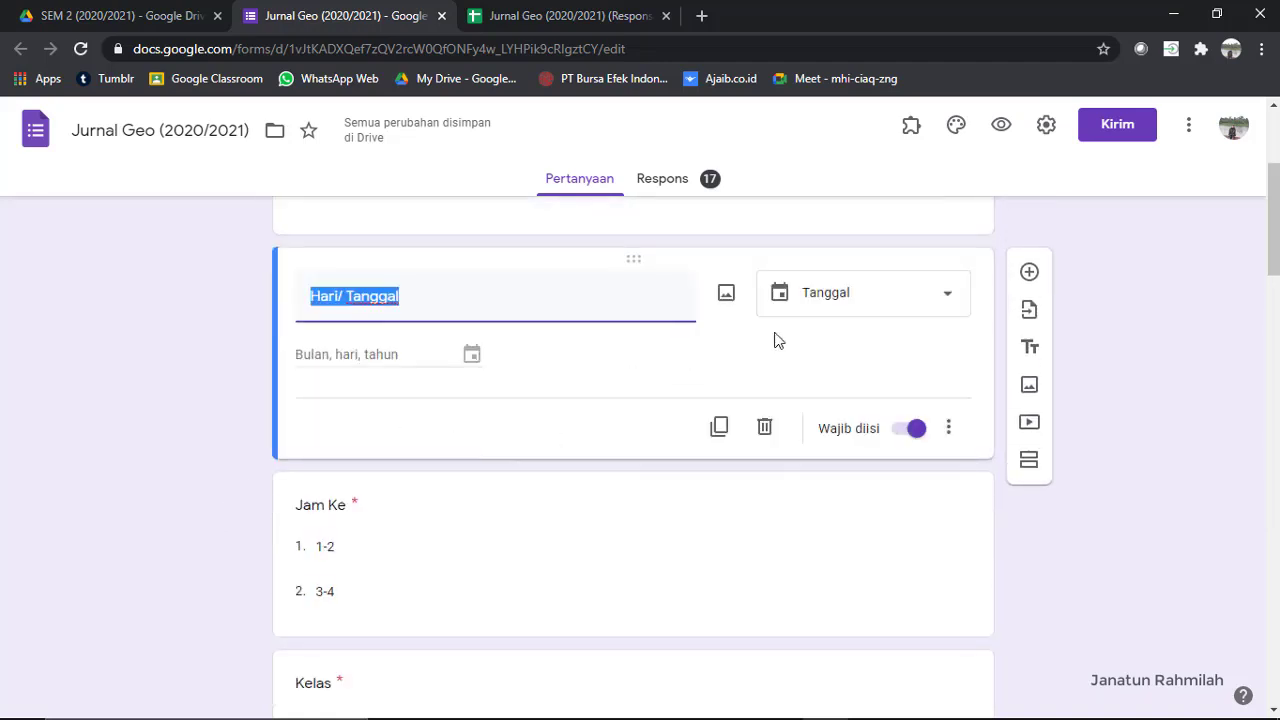
left_click(862, 316)
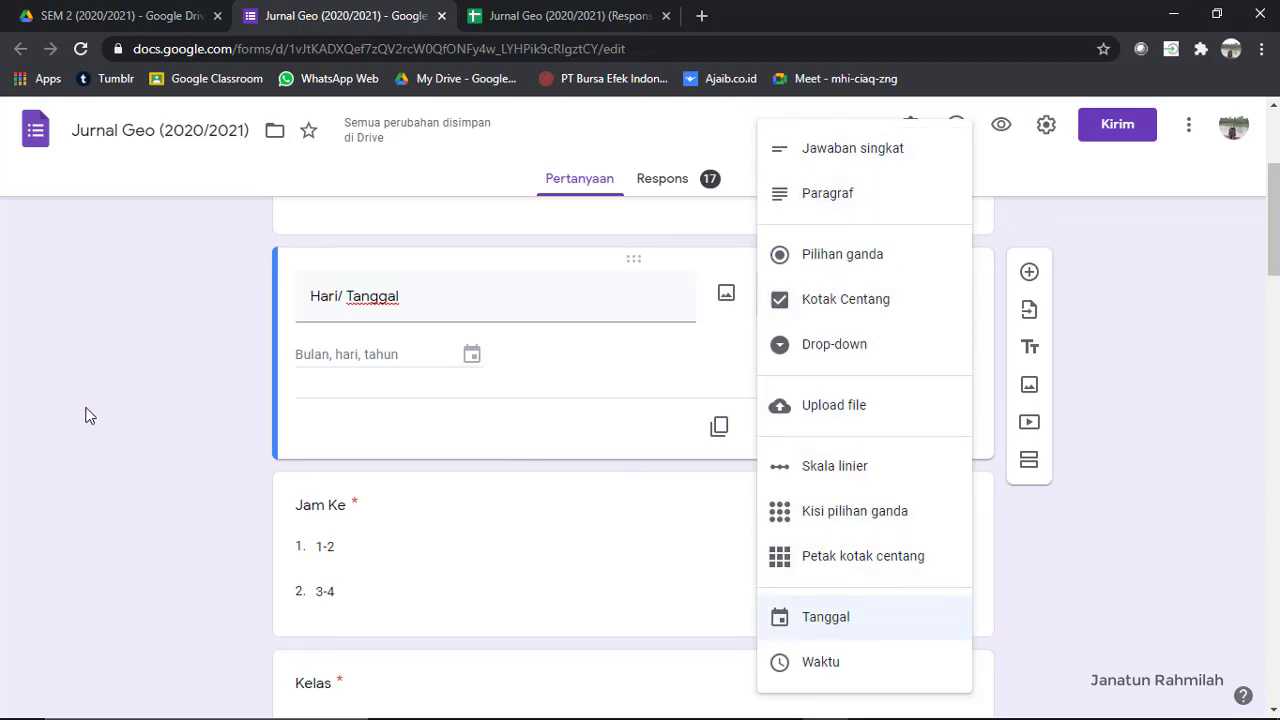
left_click(70, 409)
scroll(371, 538, "down", 1)
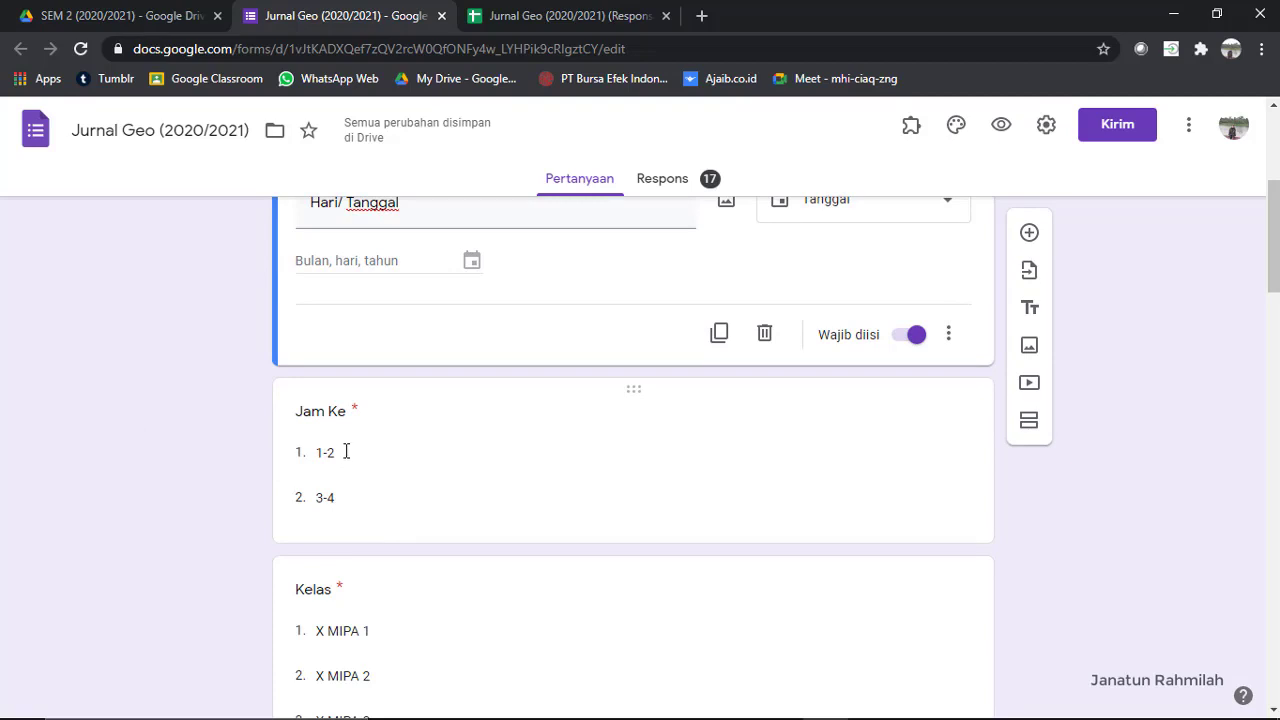
Step: Add a third option to the Jam Ke question and remove it again
left_click(344, 416)
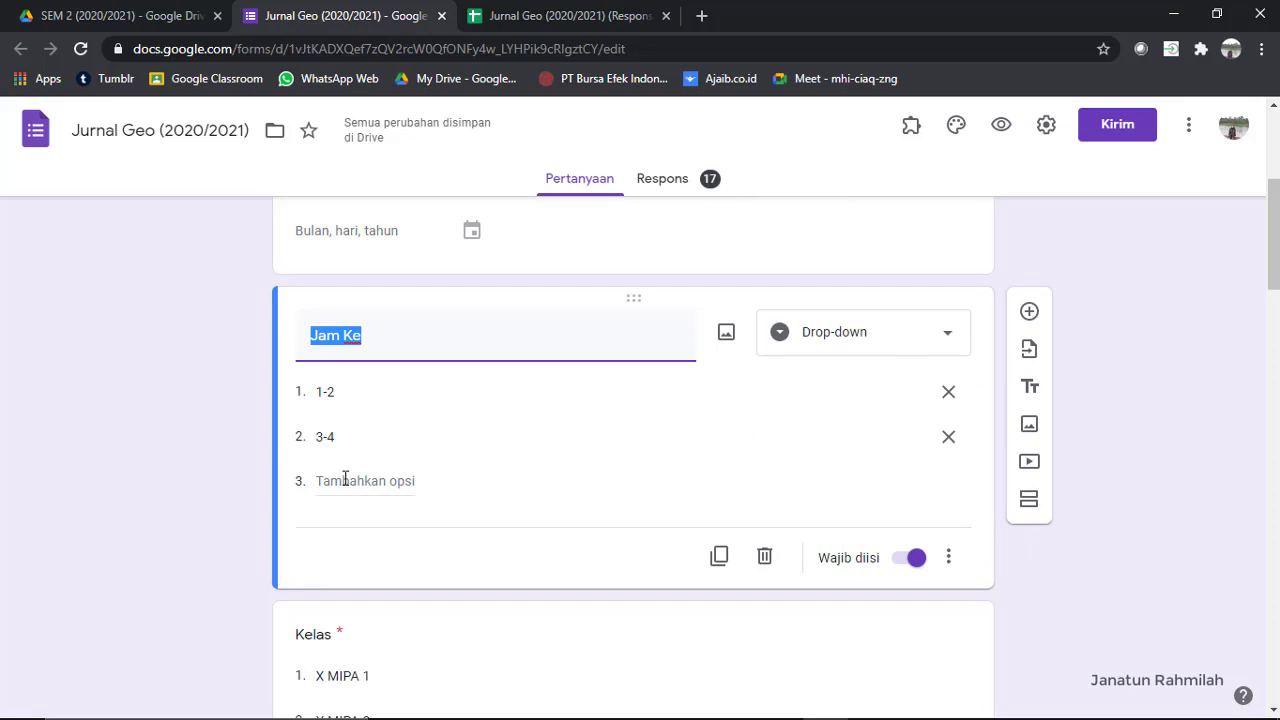
left_click(346, 481)
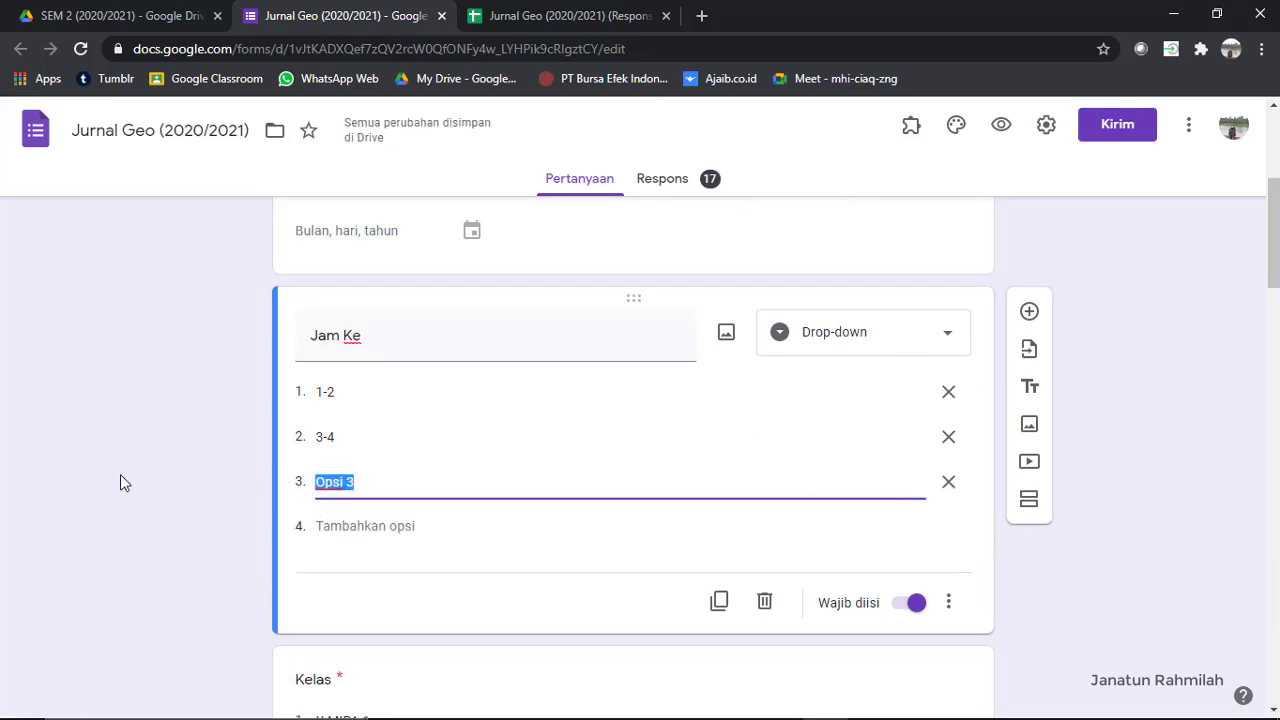
left_click(948, 482)
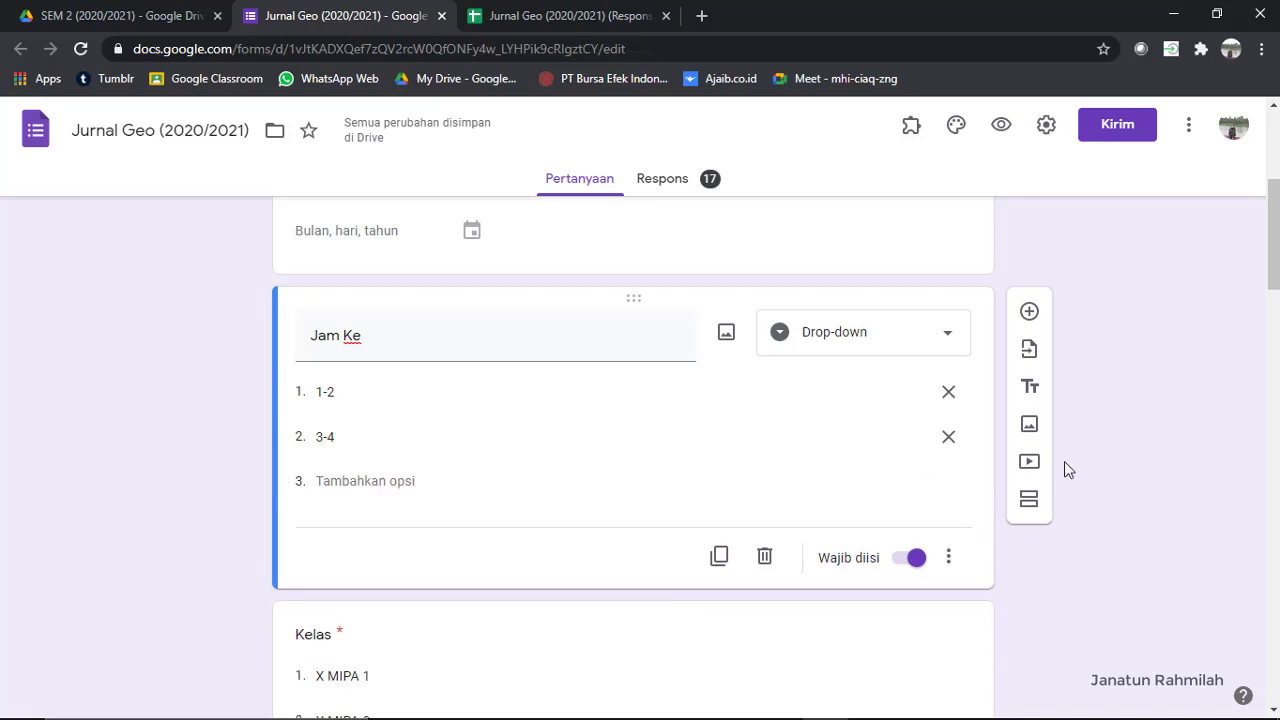
Step: Review the Kelas question's full list of class options and its available question types
scroll(1064, 463, "down", 2)
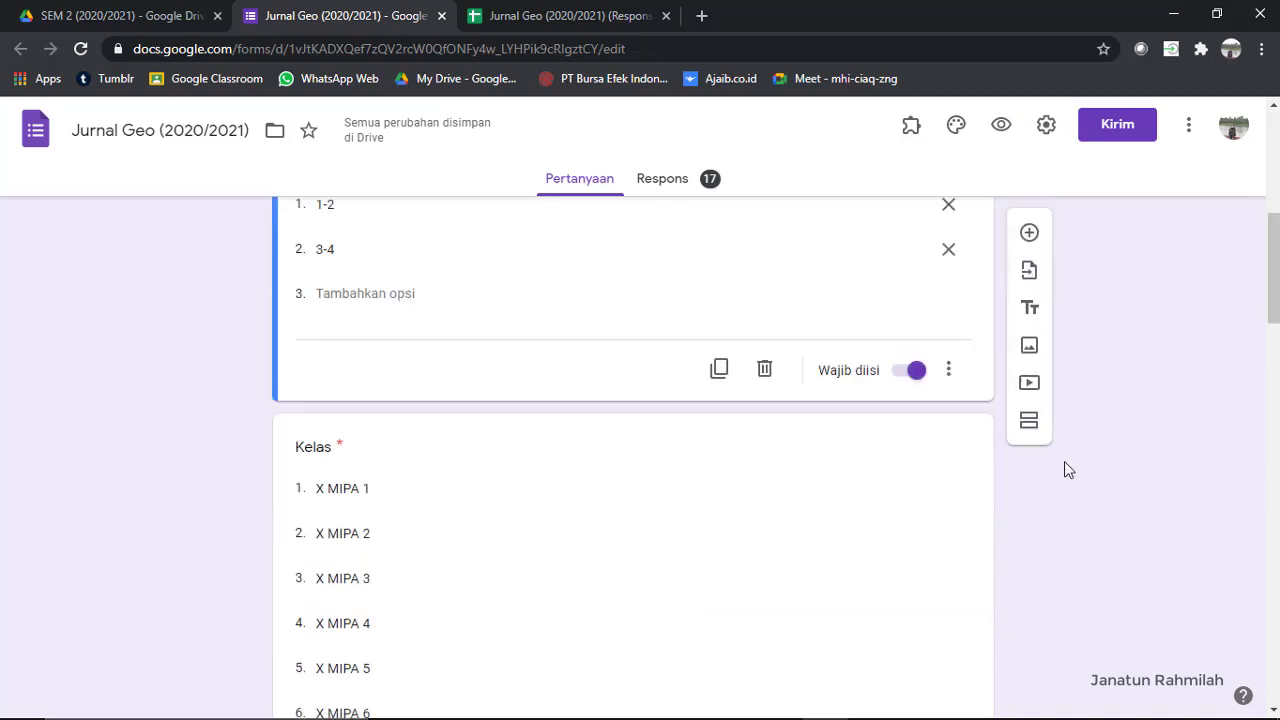
scroll(1064, 461, "down", 2)
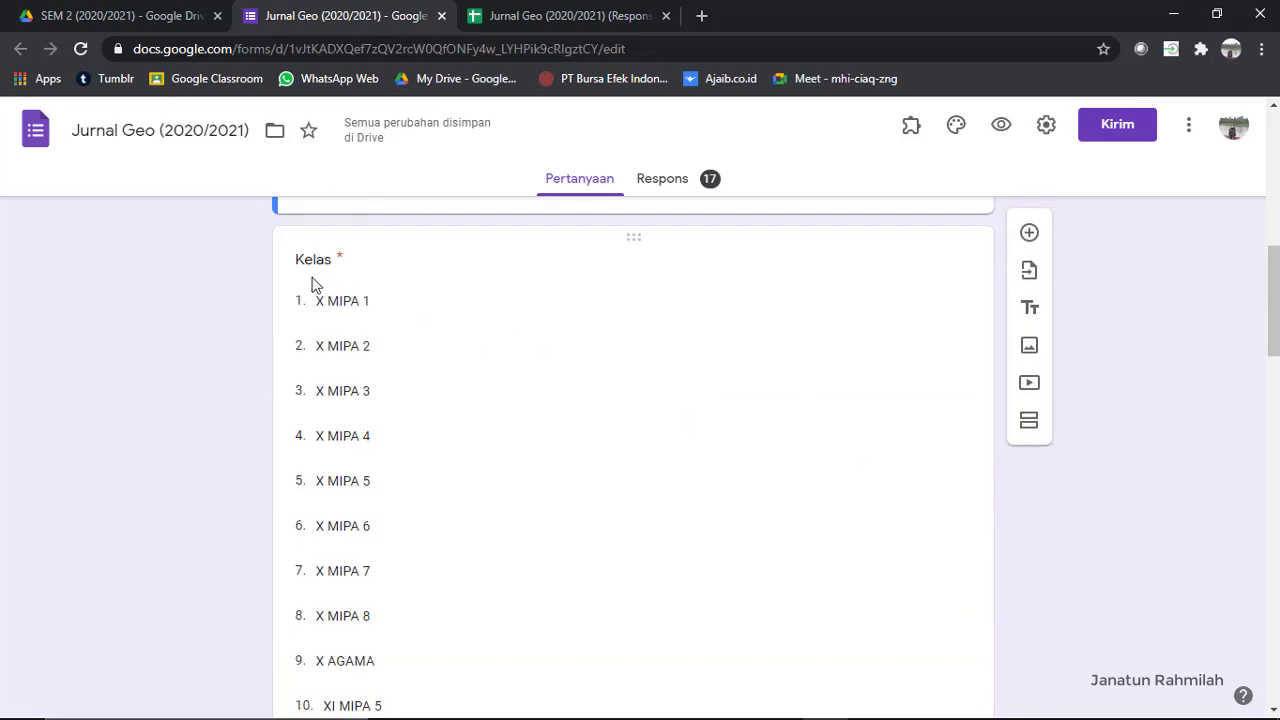
left_click(343, 263)
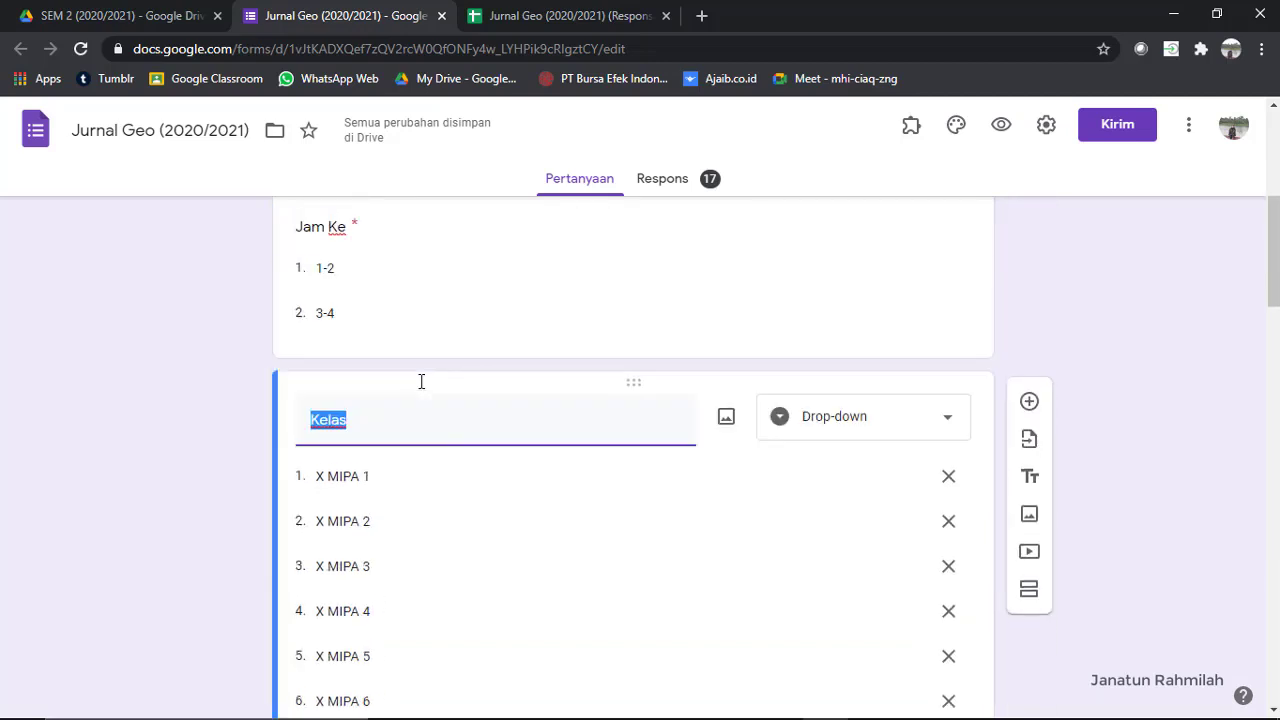
scroll(466, 547, "down", 1)
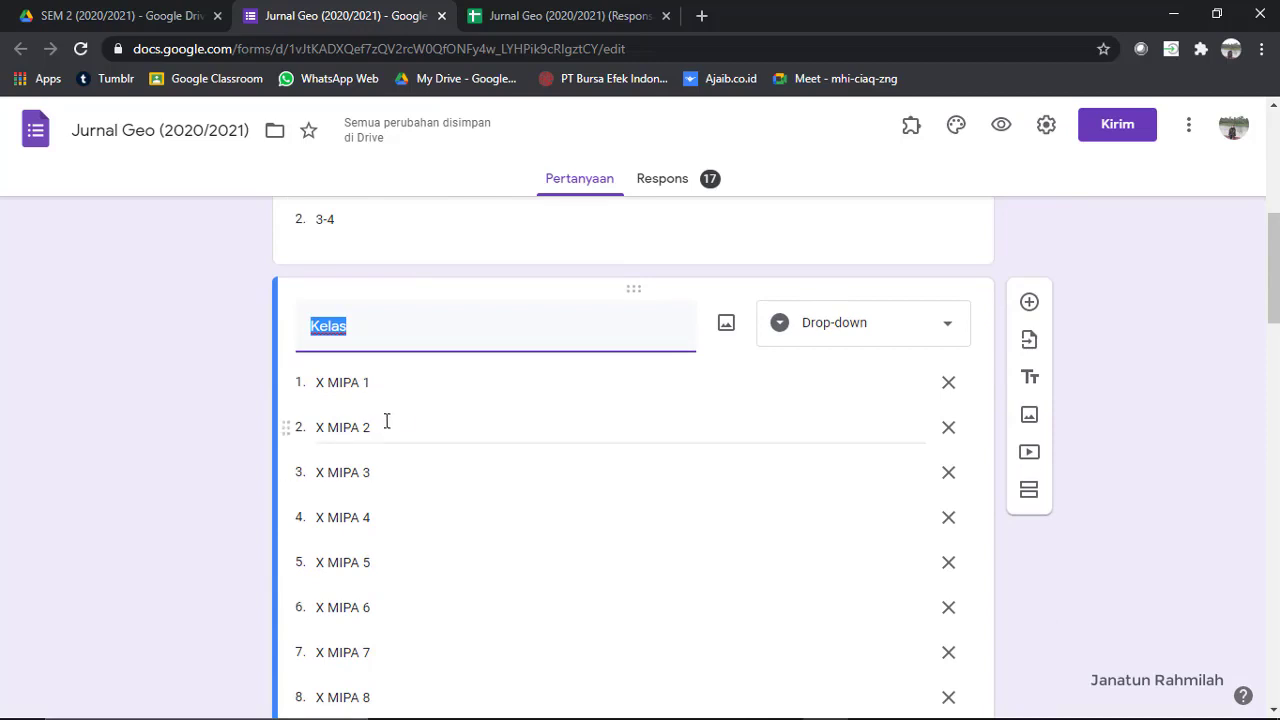
left_click(404, 386)
scroll(437, 520, "down", 3)
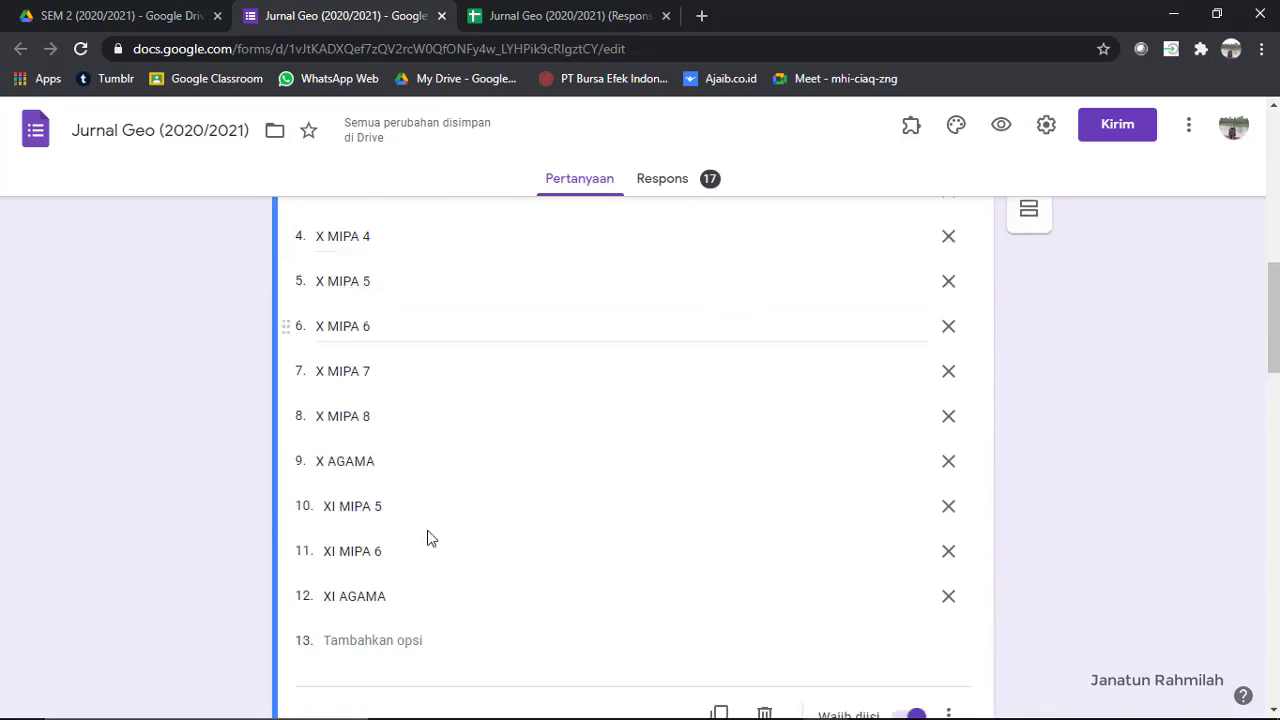
left_click(420, 600)
scroll(732, 616, "up", 4)
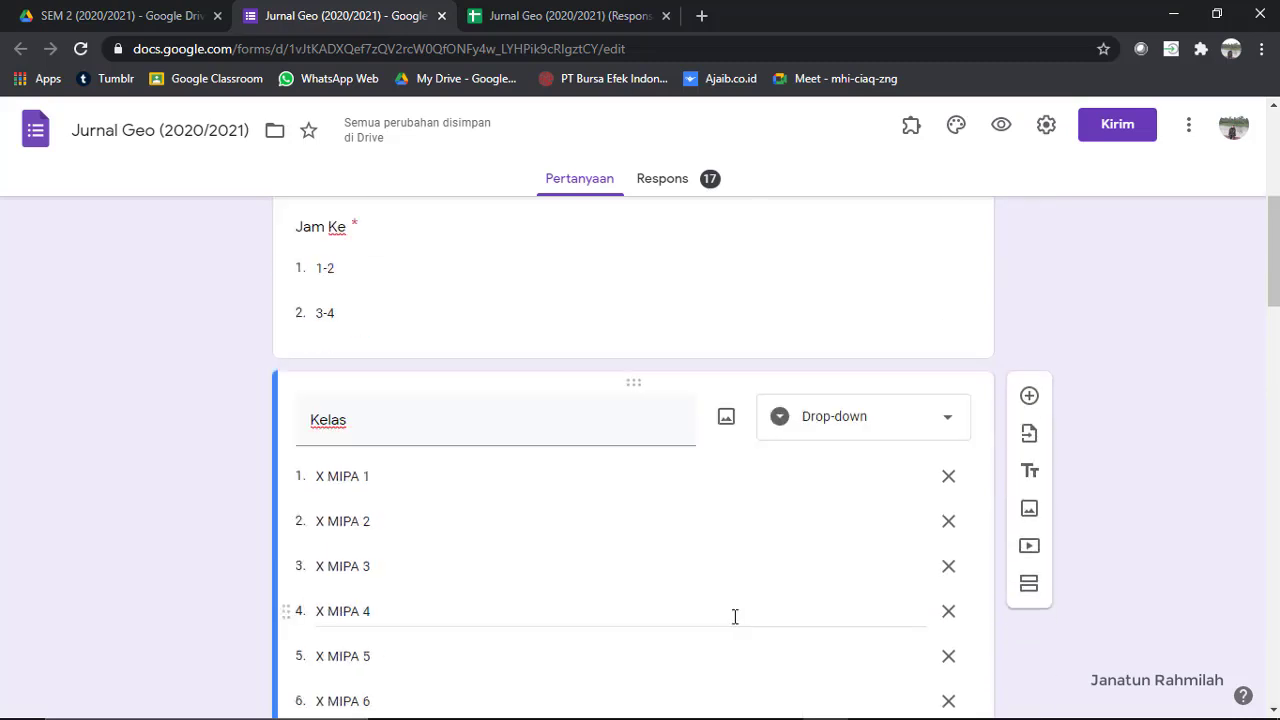
left_click(891, 437)
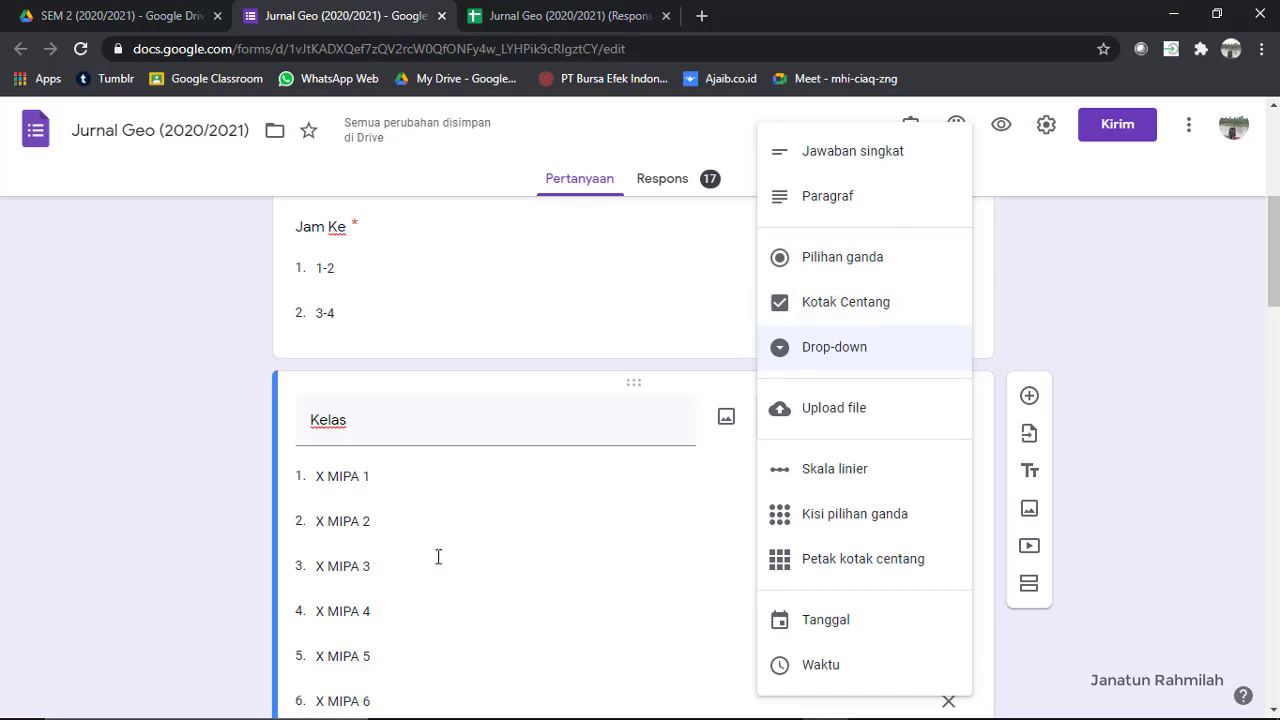
scroll(270, 668, "down", 2)
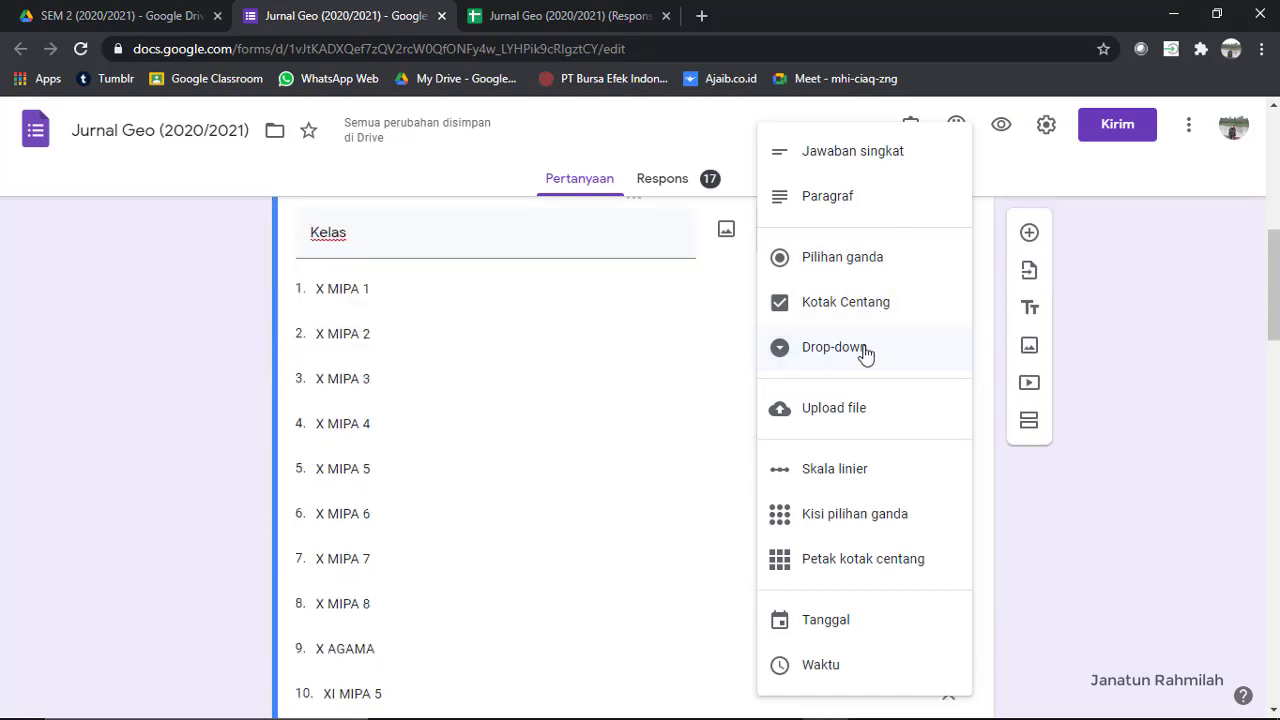
left_click(207, 344)
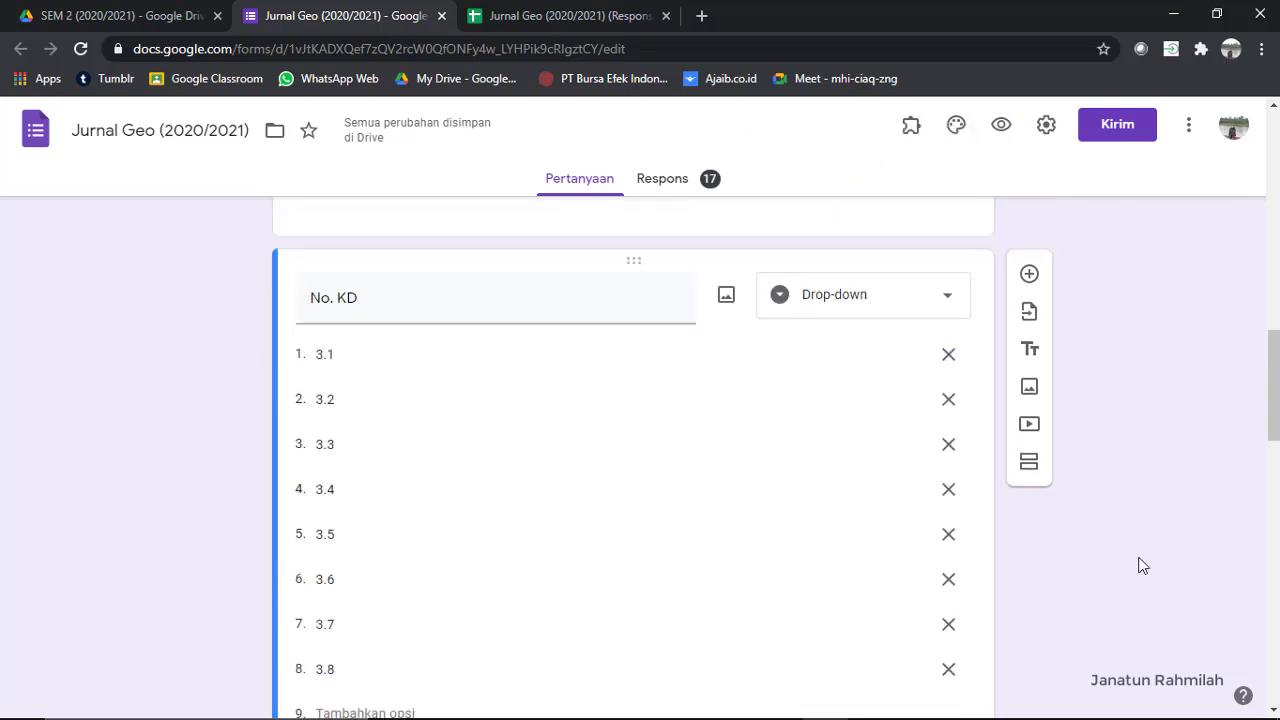
Step: Review the No. KD question's options and the answer format of the Materi/ KD question
scroll(1080, 568, "down", 3)
scroll(1082, 570, "up", 3)
scroll(1075, 586, "down", 4)
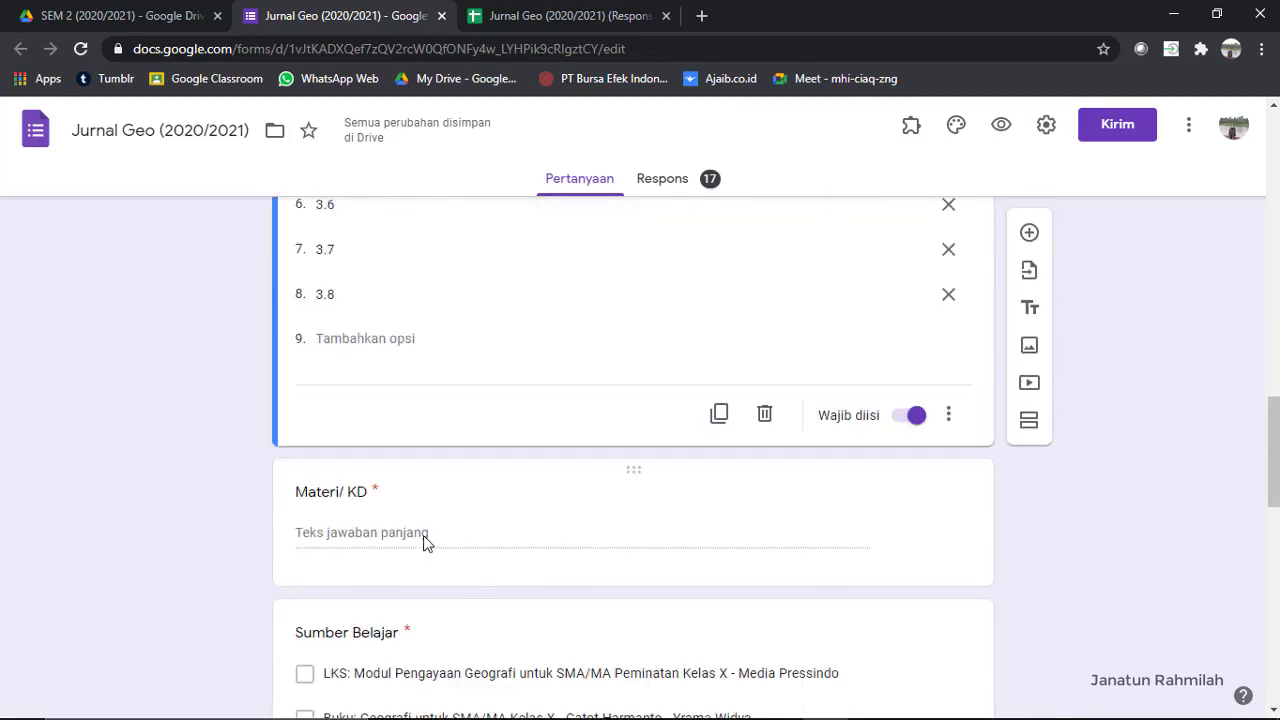
left_click(424, 543)
left_click(317, 441)
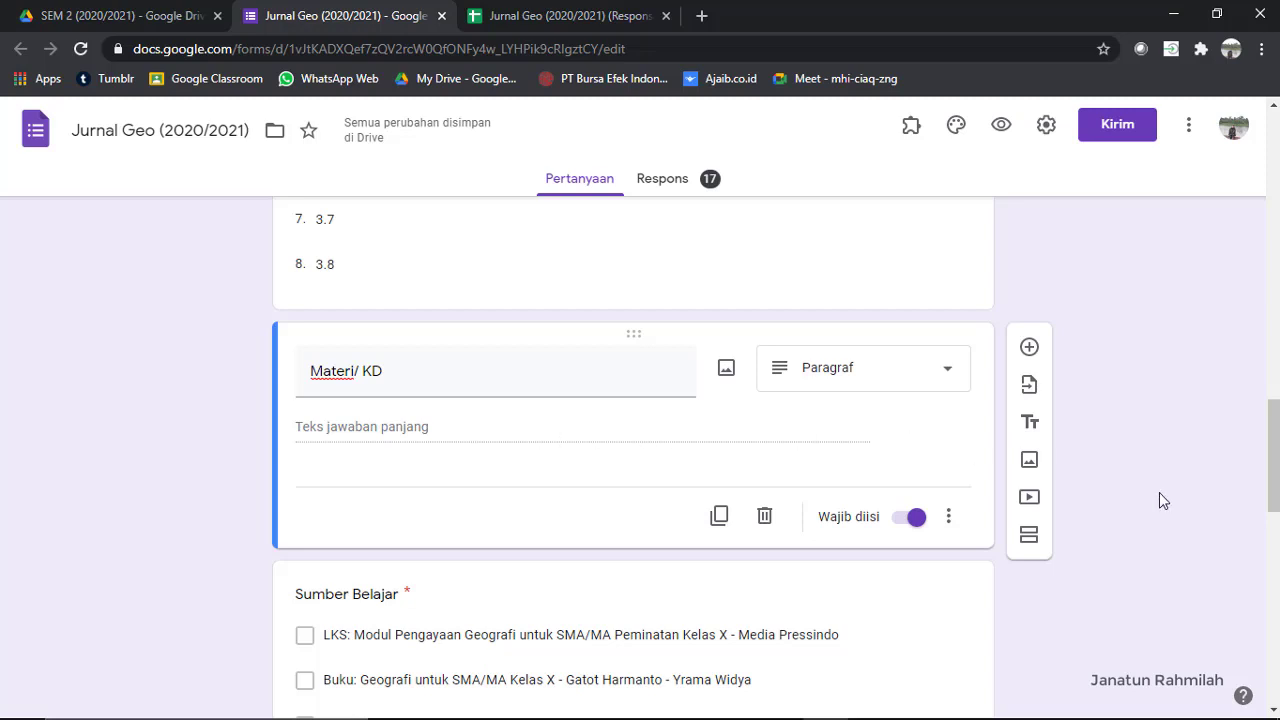
Step: Review the Sumber Belajar question's learning source options, keeping Kotak Centang as its question type
scroll(1130, 537, "down", 2)
scroll(1130, 537, "down", 1)
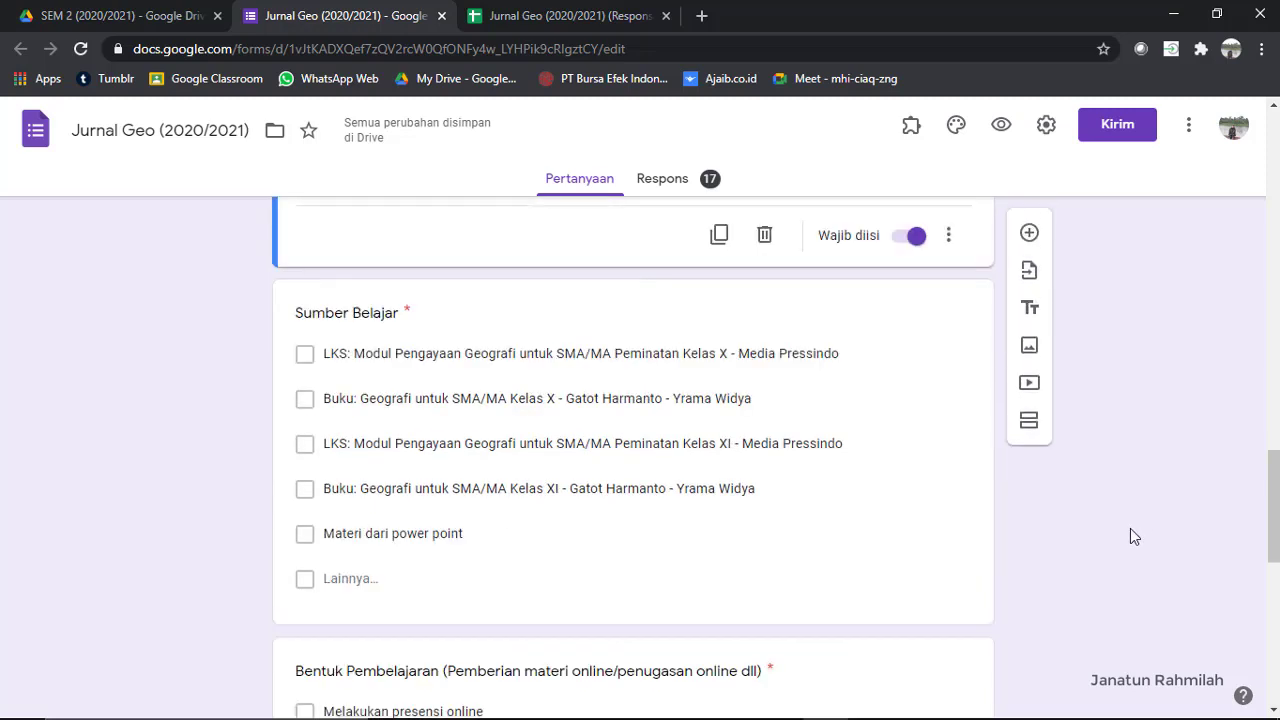
left_click(400, 360)
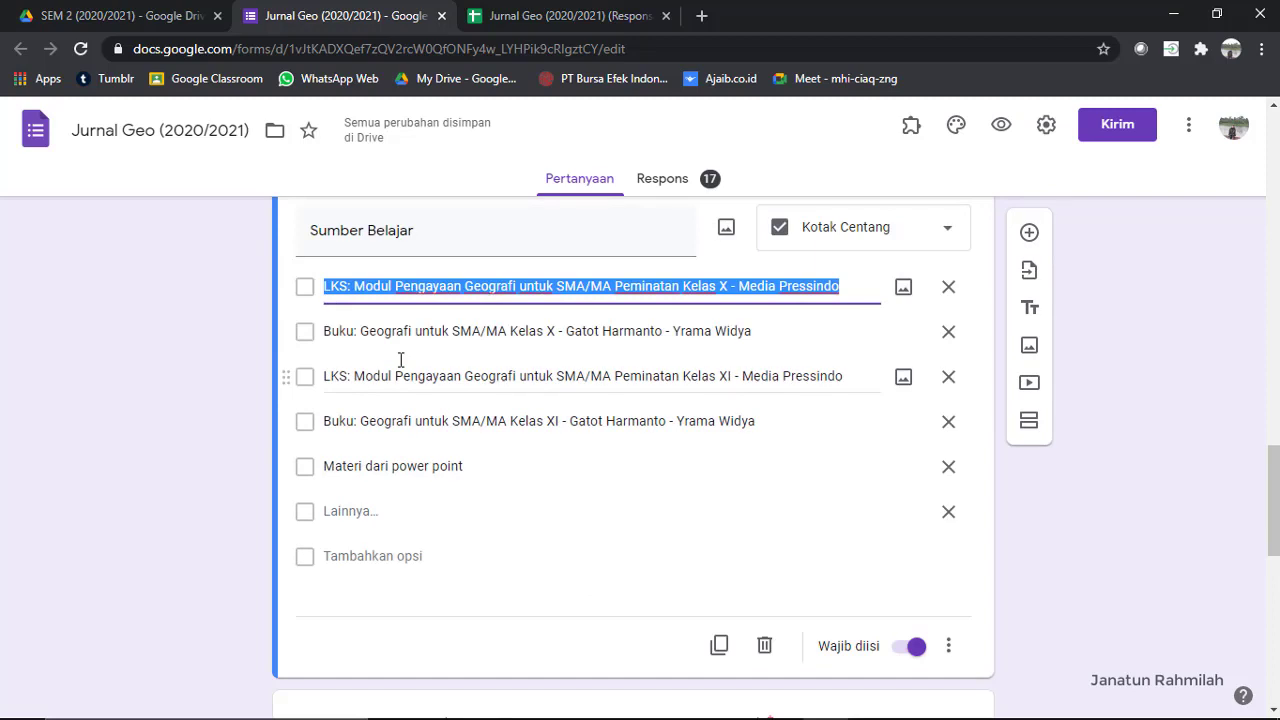
left_click(948, 232)
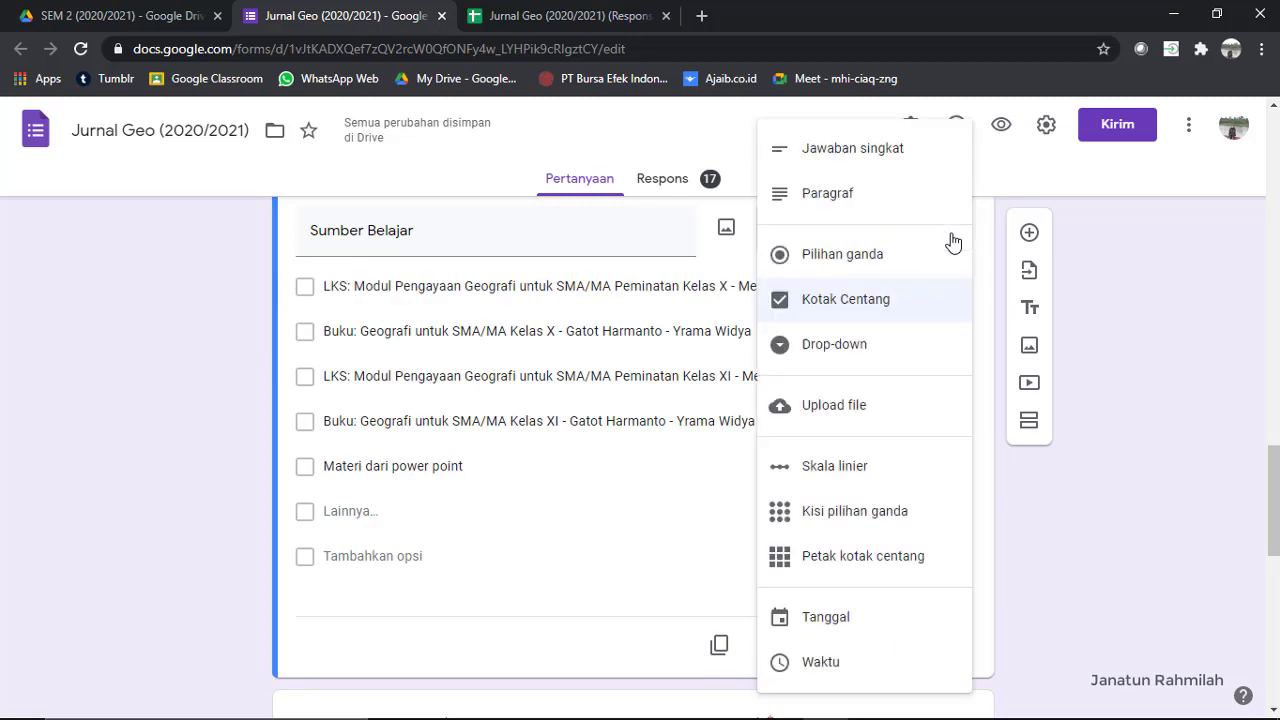
left_click(903, 299)
left_click(340, 288)
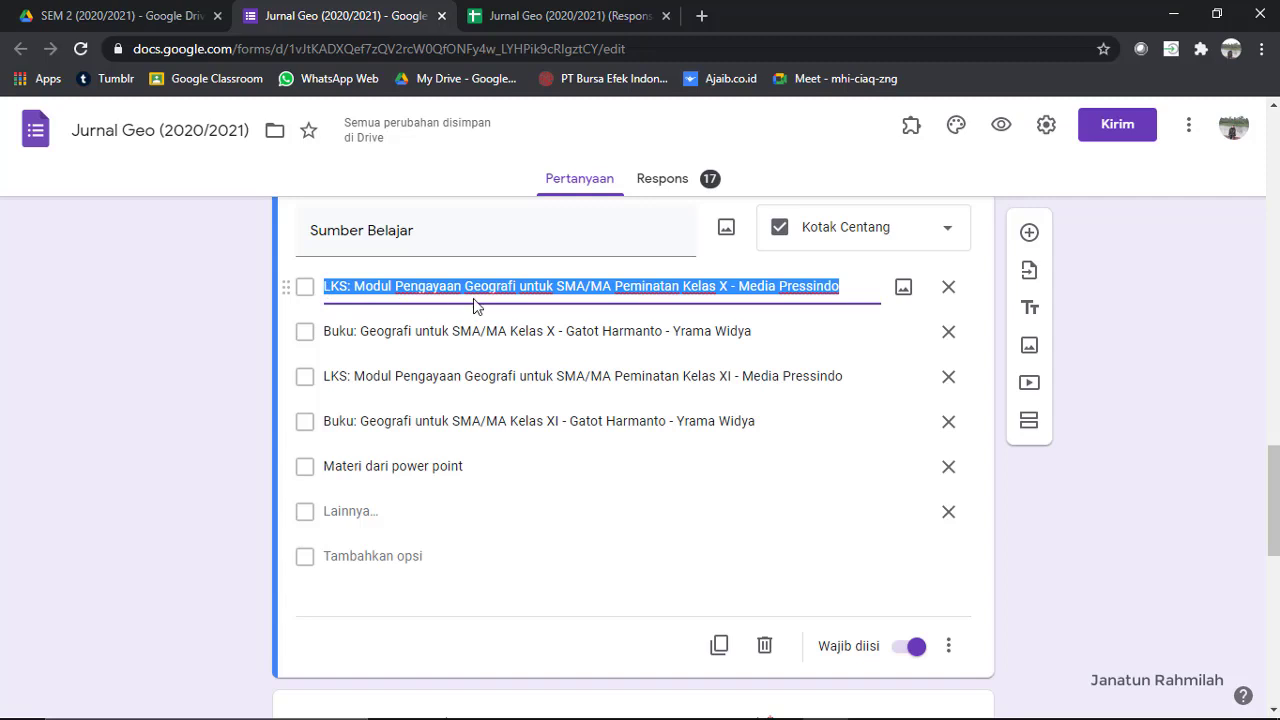
left_click(468, 331)
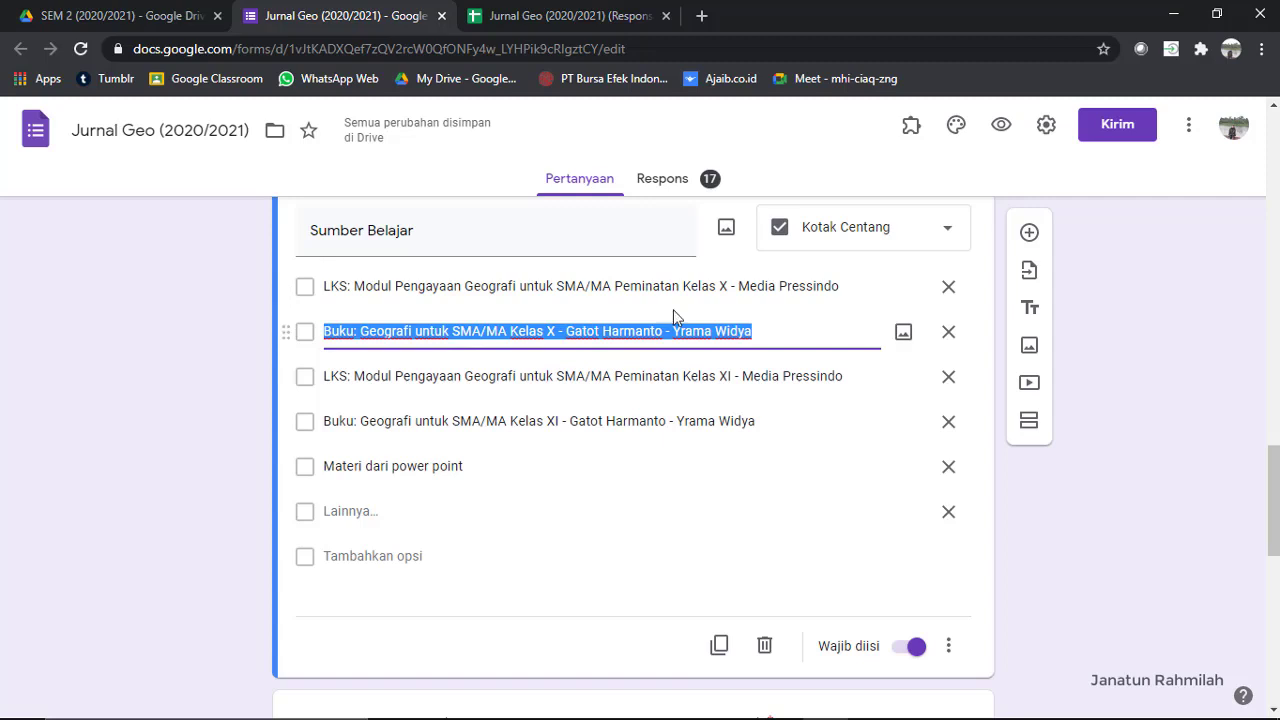
left_click(709, 377)
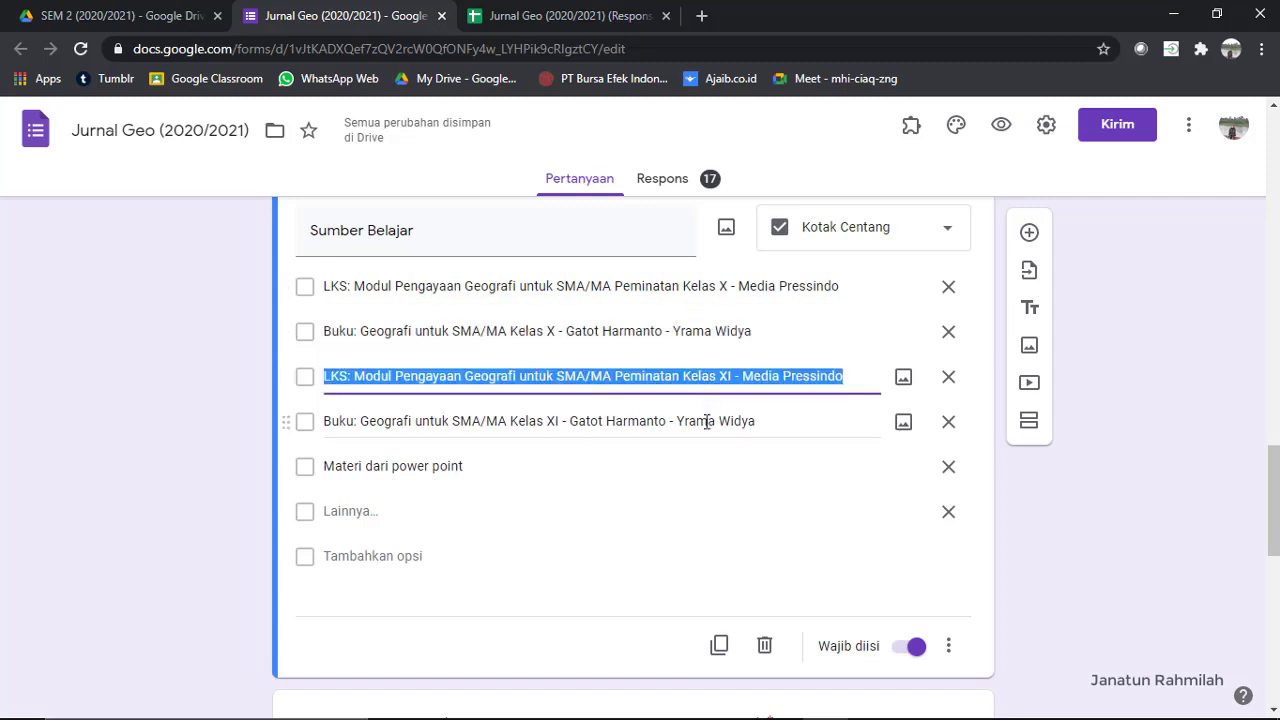
left_click(709, 423)
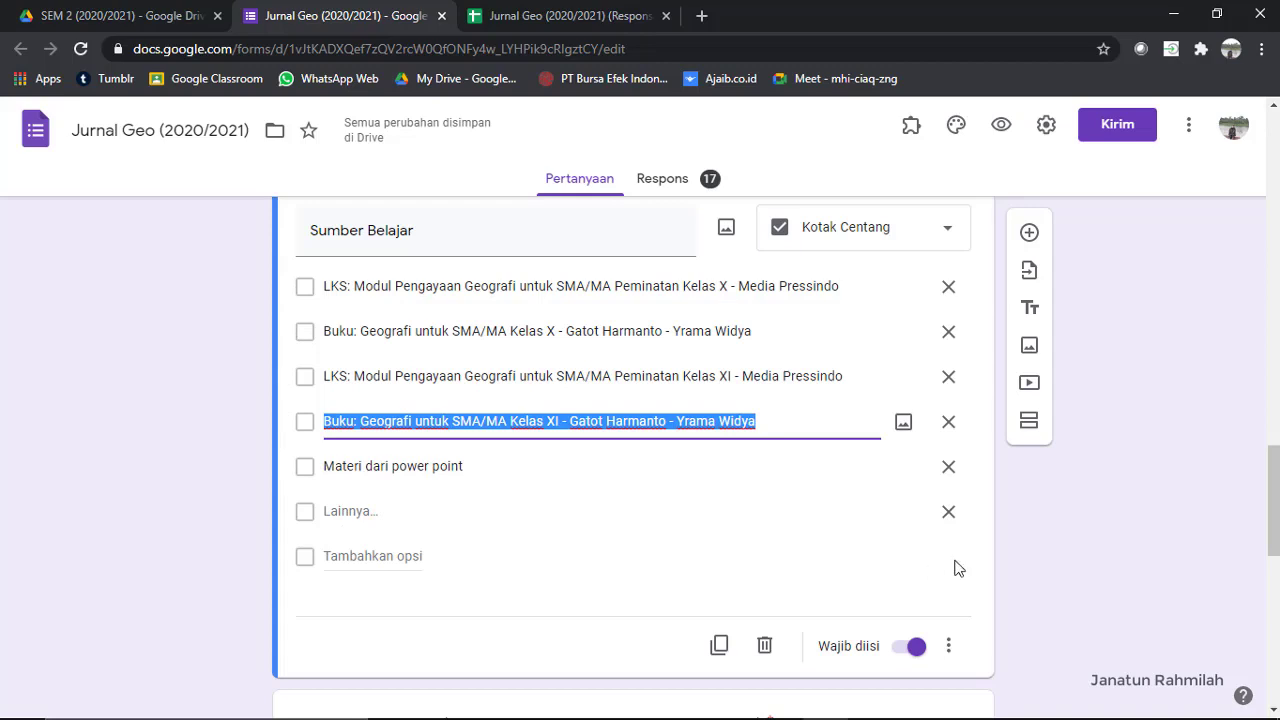
scroll(1051, 570, "down", 1)
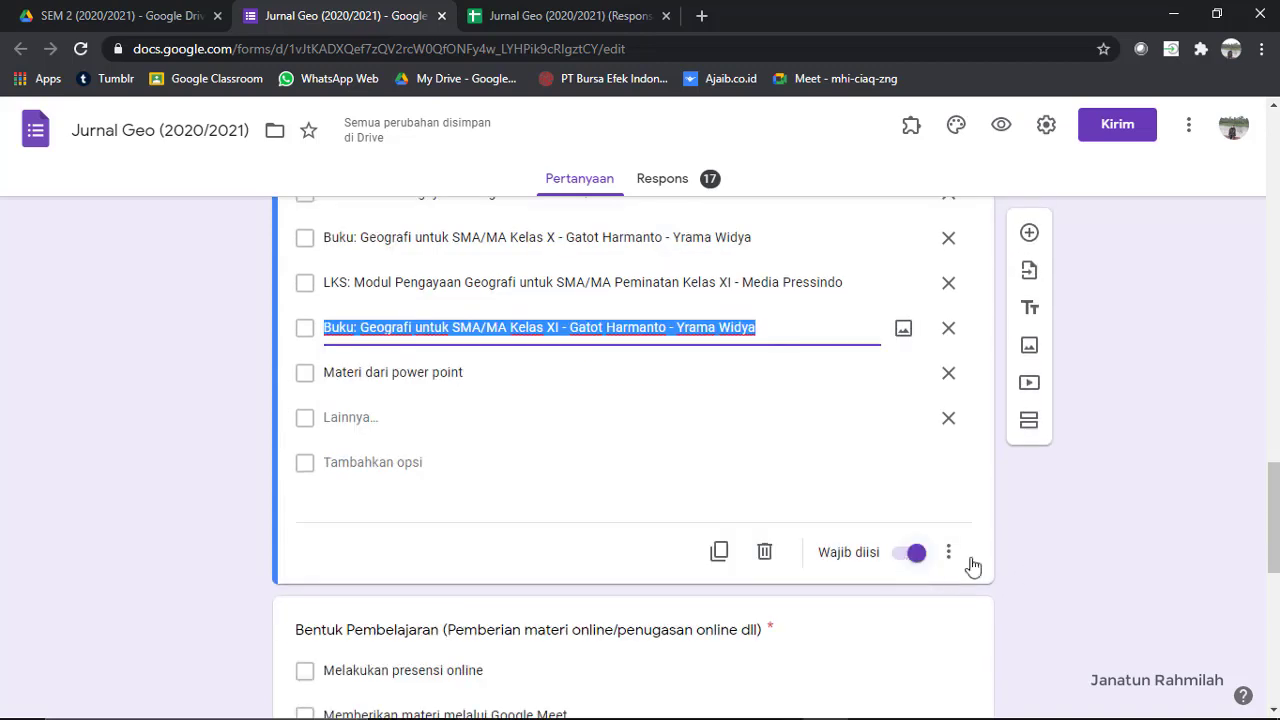
Step: Review the Bentuk Pembelajaran question's learning activity options and its available question types, keeping Kotak Centang
scroll(1117, 578, "down", 3)
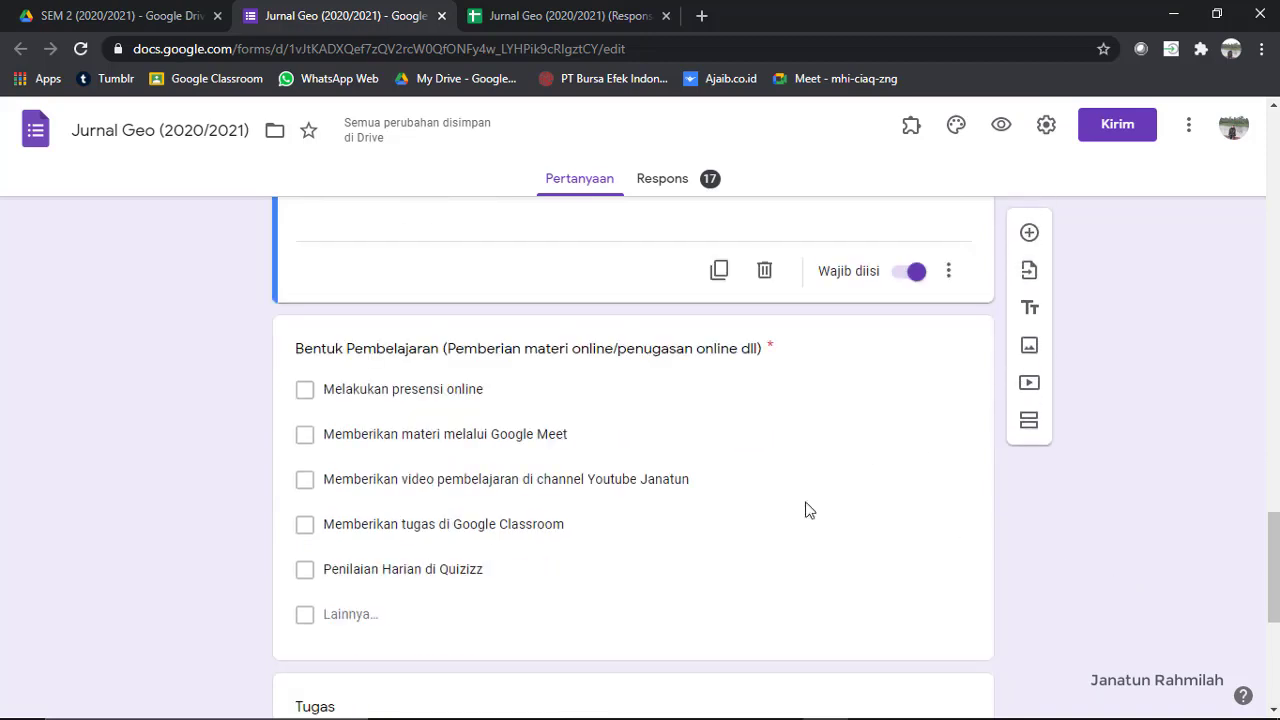
left_click(621, 350)
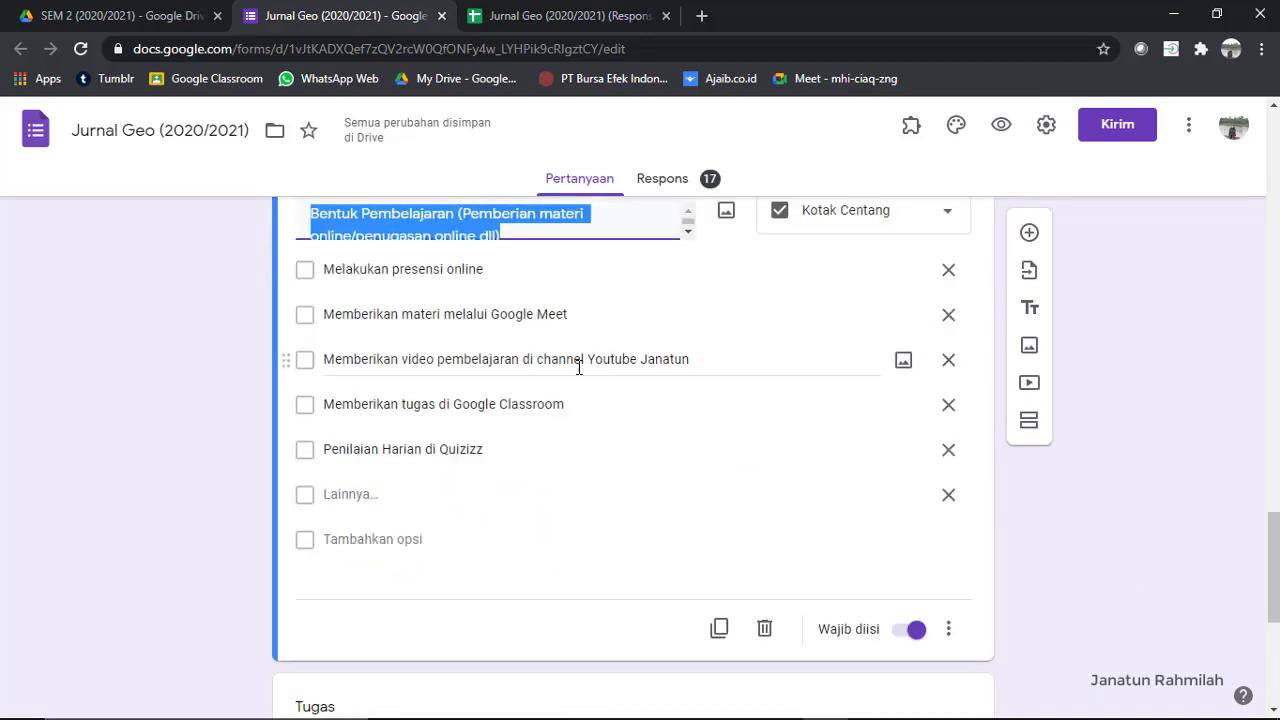
scroll(560, 390, "up", 1)
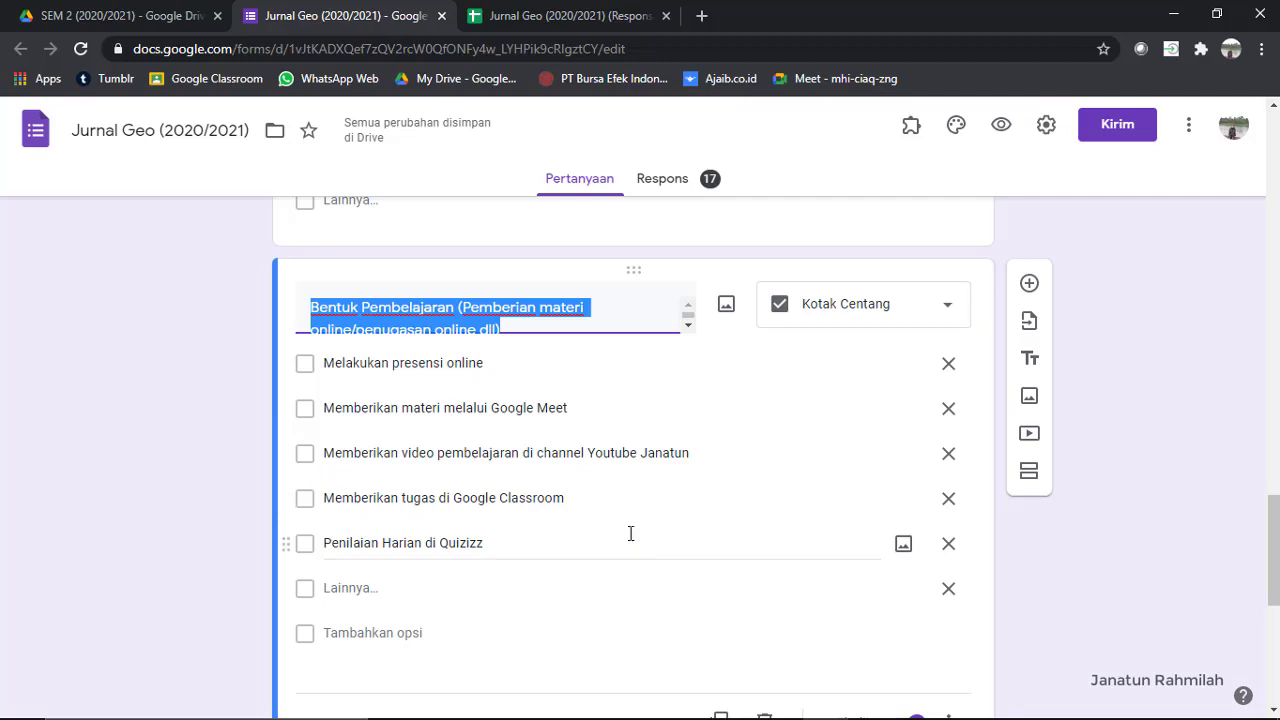
left_click(937, 308)
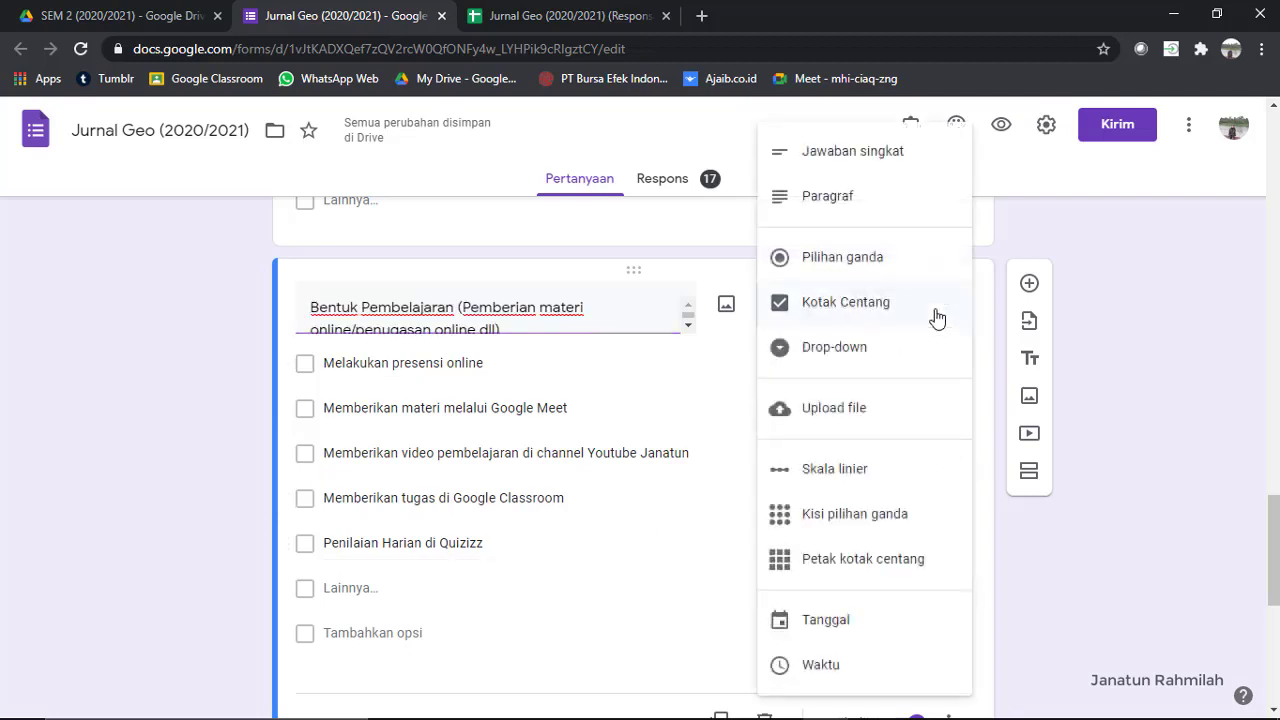
left_click(1176, 451)
Step: Review the Tugas question's drop-down options, Individu and Kelompok
scroll(1176, 451, "down", 4)
scroll(1176, 451, "down", 1)
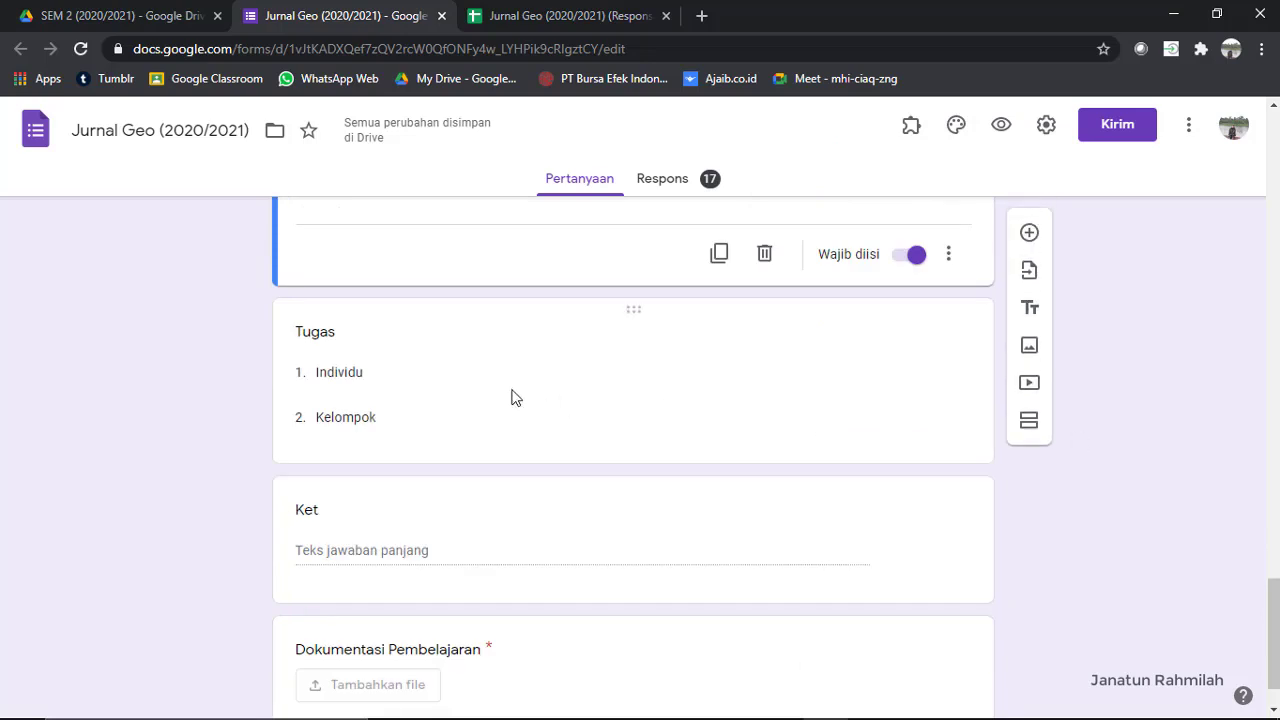
left_click(360, 336)
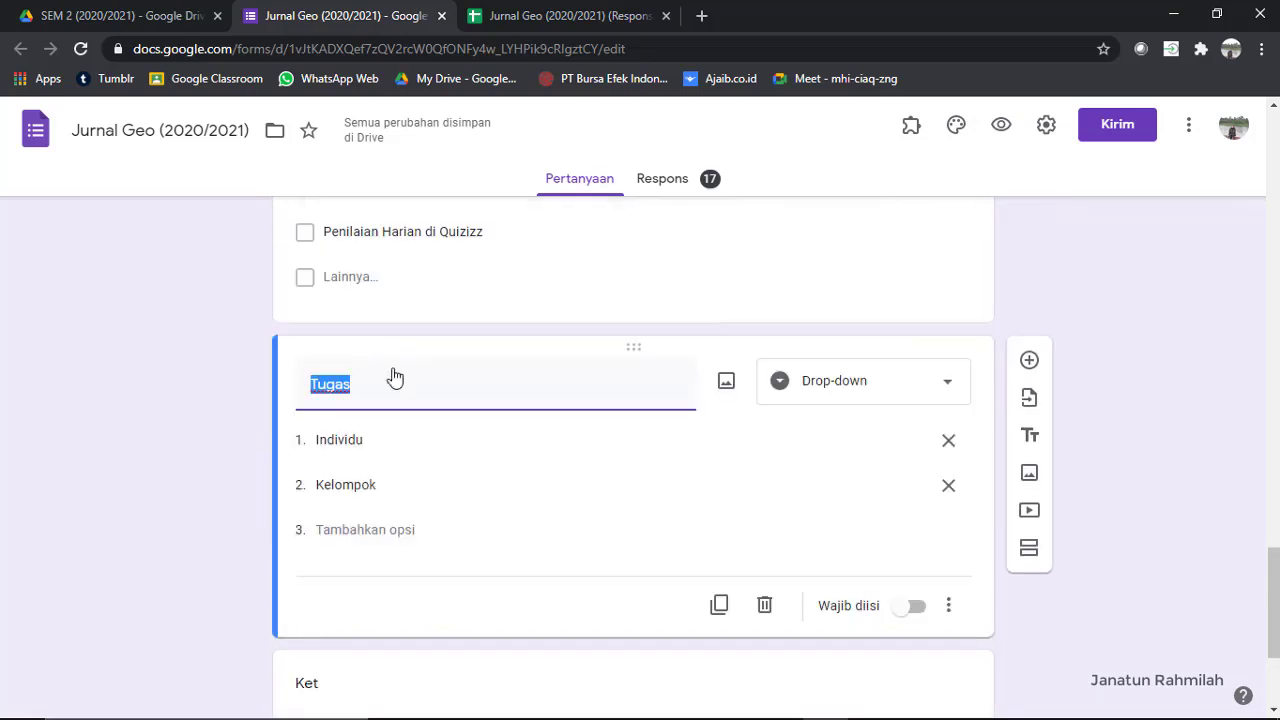
left_click(403, 451)
left_click(400, 489)
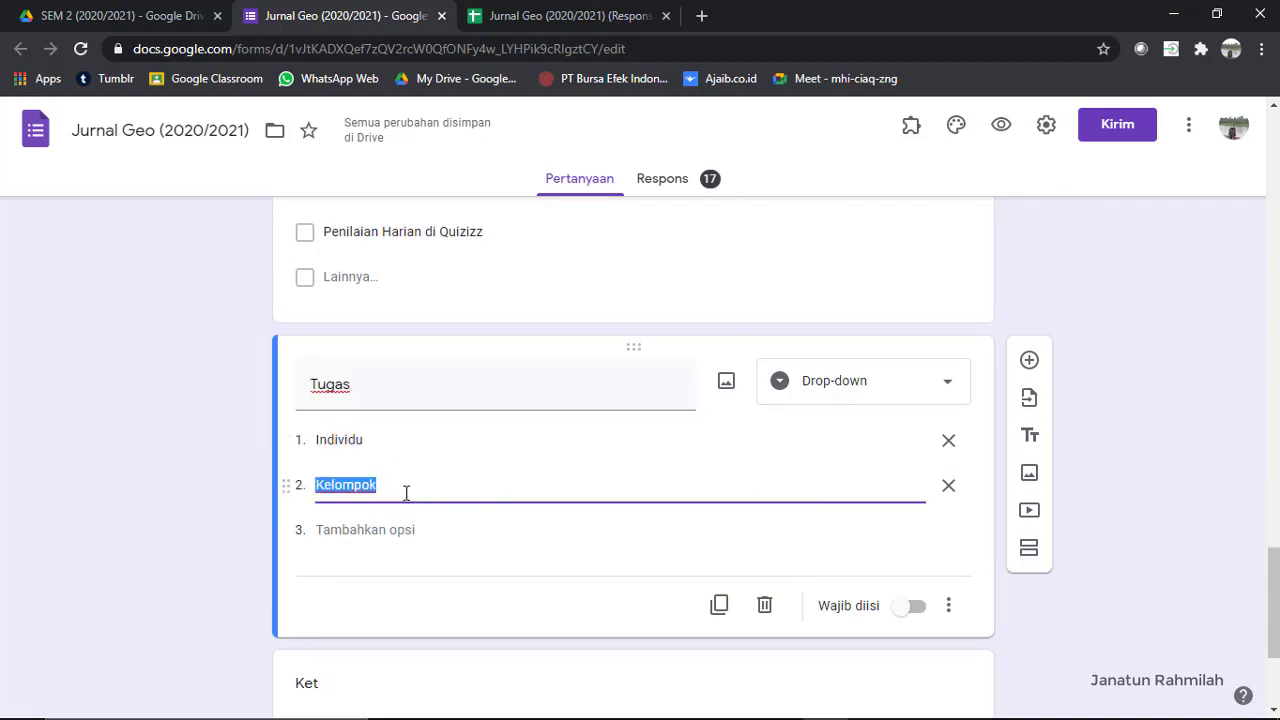
left_click(1193, 542)
Step: Review the Ket question and its Paragraf answer format
scroll(1081, 511, "down", 2)
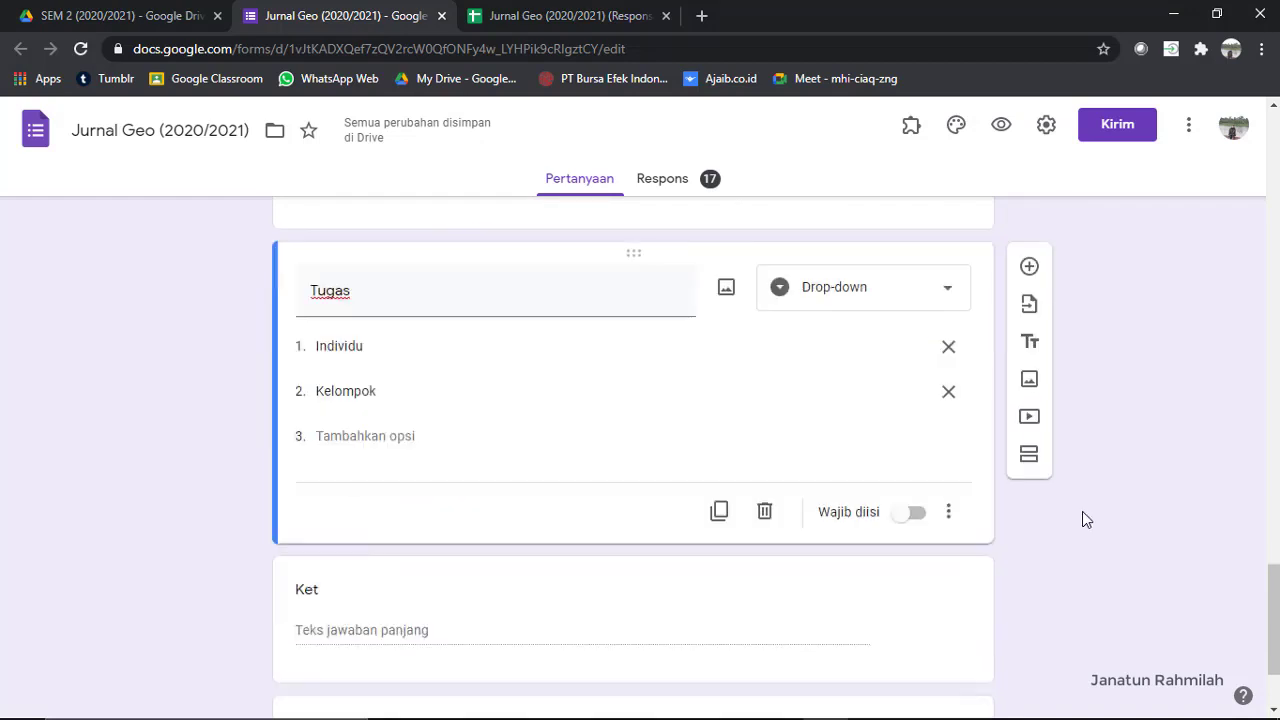
left_click(367, 539)
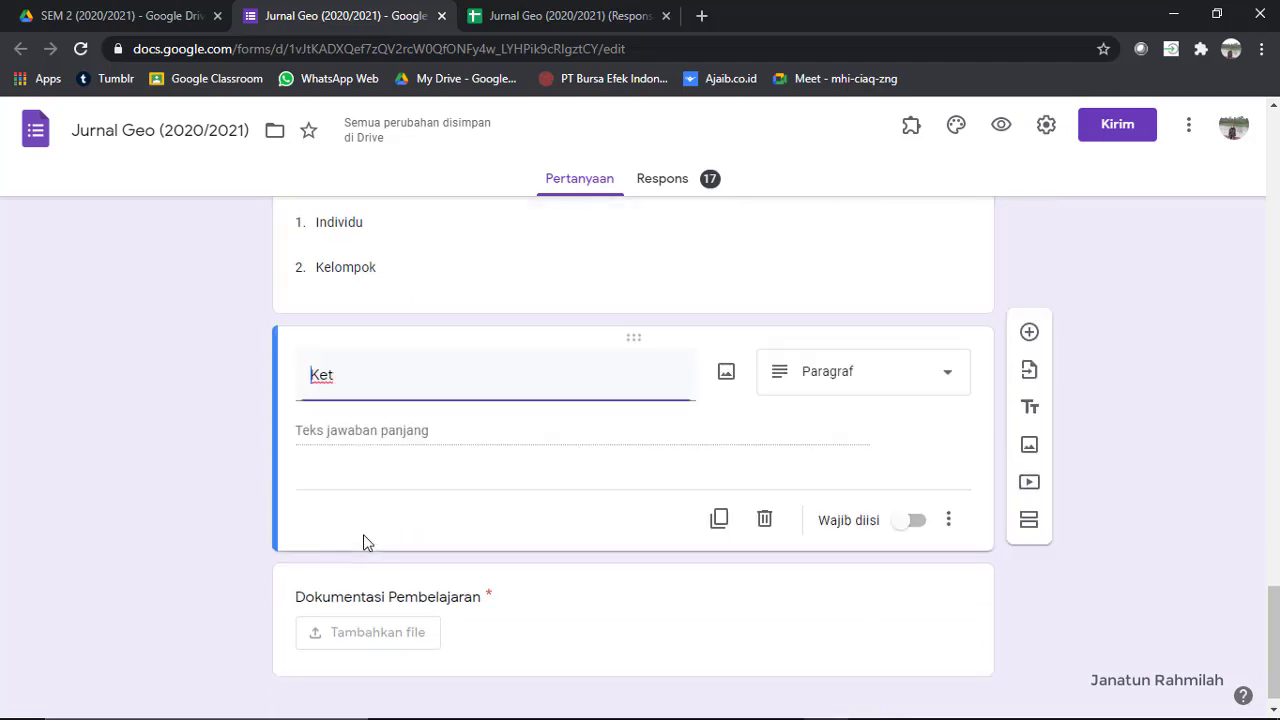
scroll(360, 464, "up", 1)
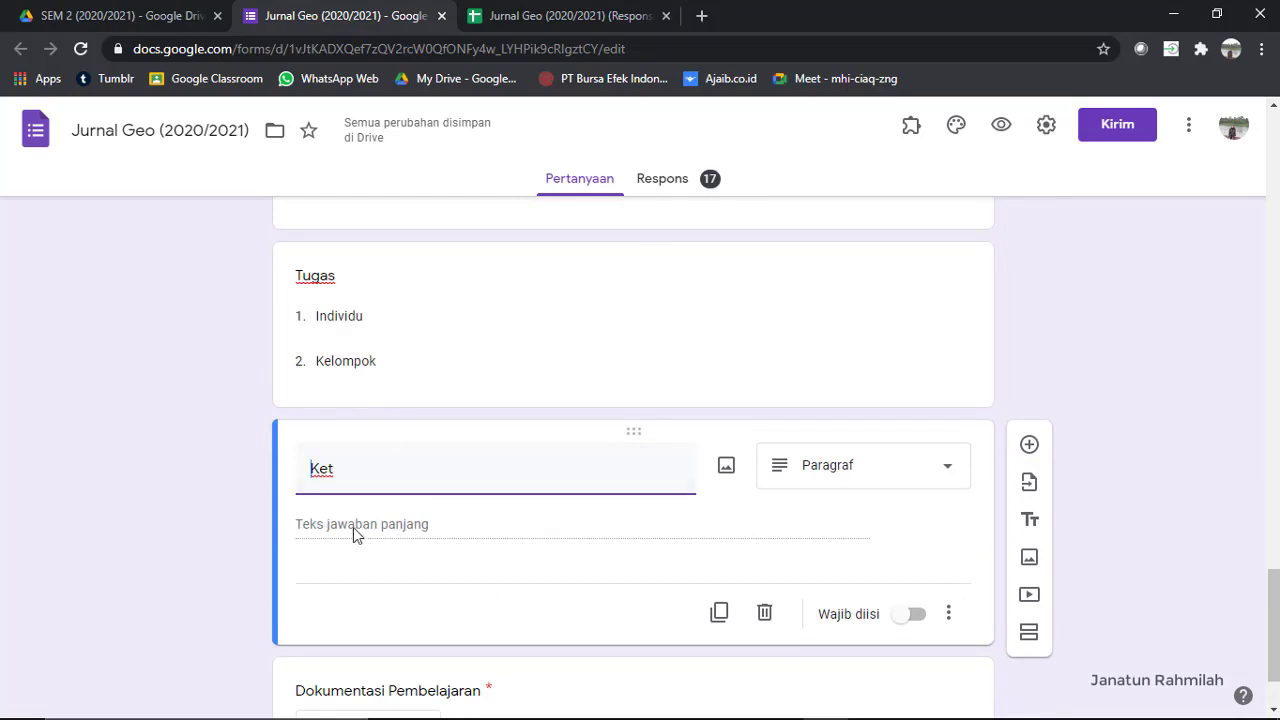
scroll(1102, 546, "down", 1)
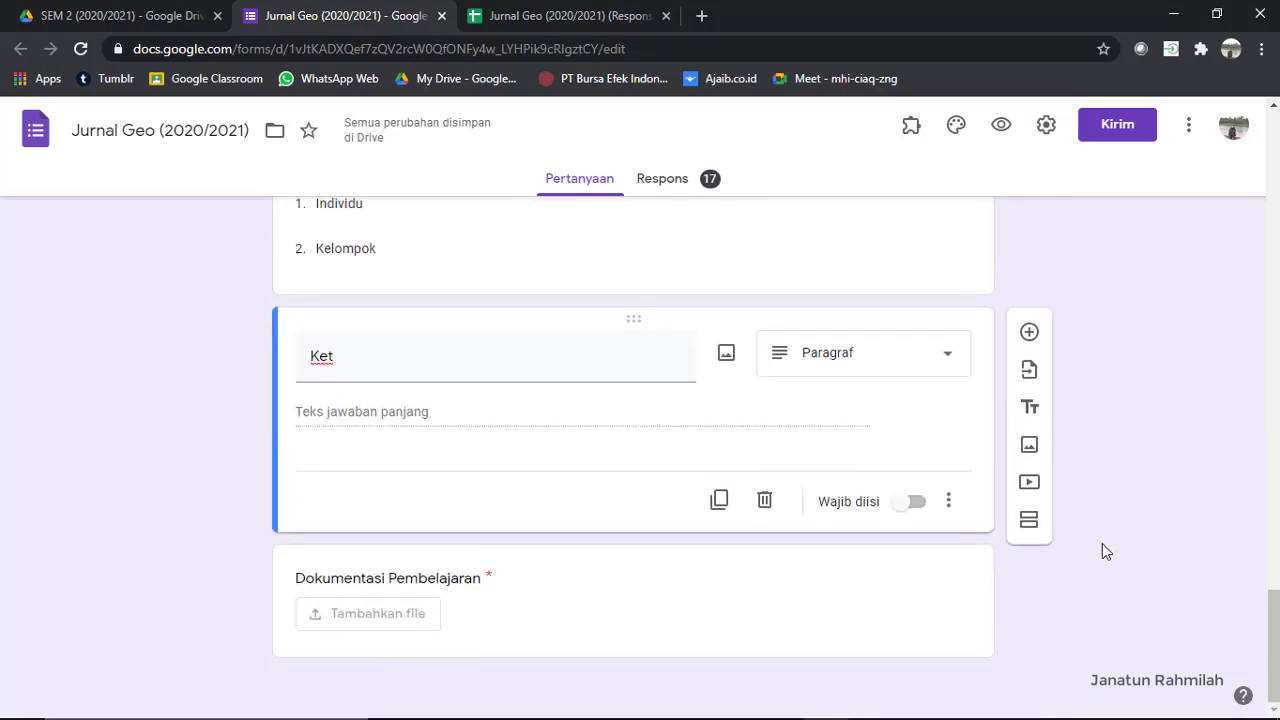
Step: Review the Dokumentasi Pembelajaran question and its available question types, keeping Upload file
left_click(463, 578)
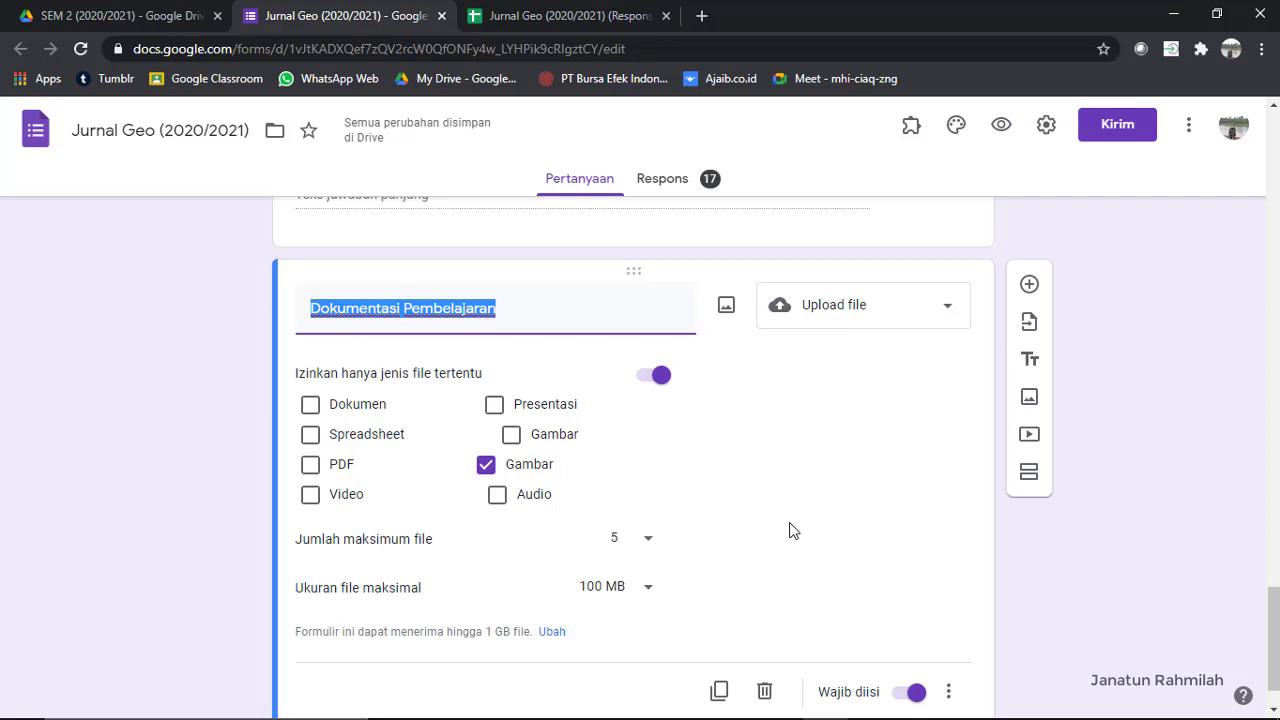
left_click(549, 318)
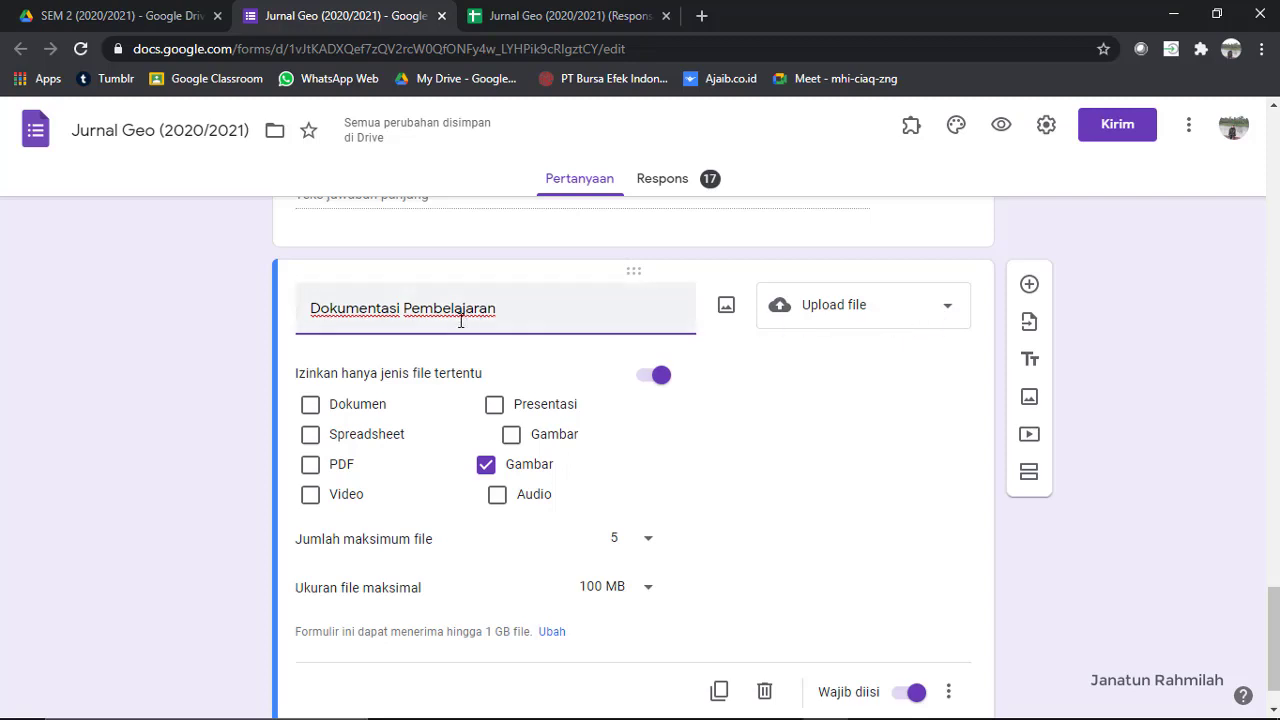
left_click(950, 314)
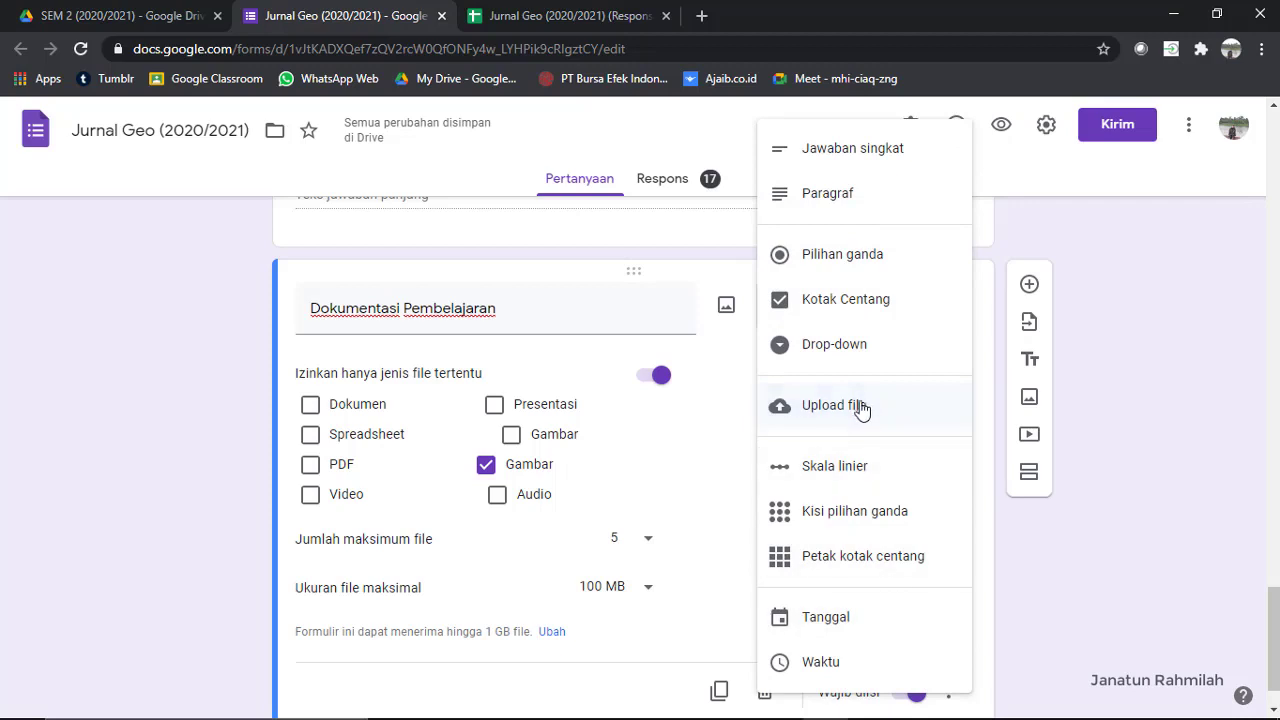
left_click(805, 420)
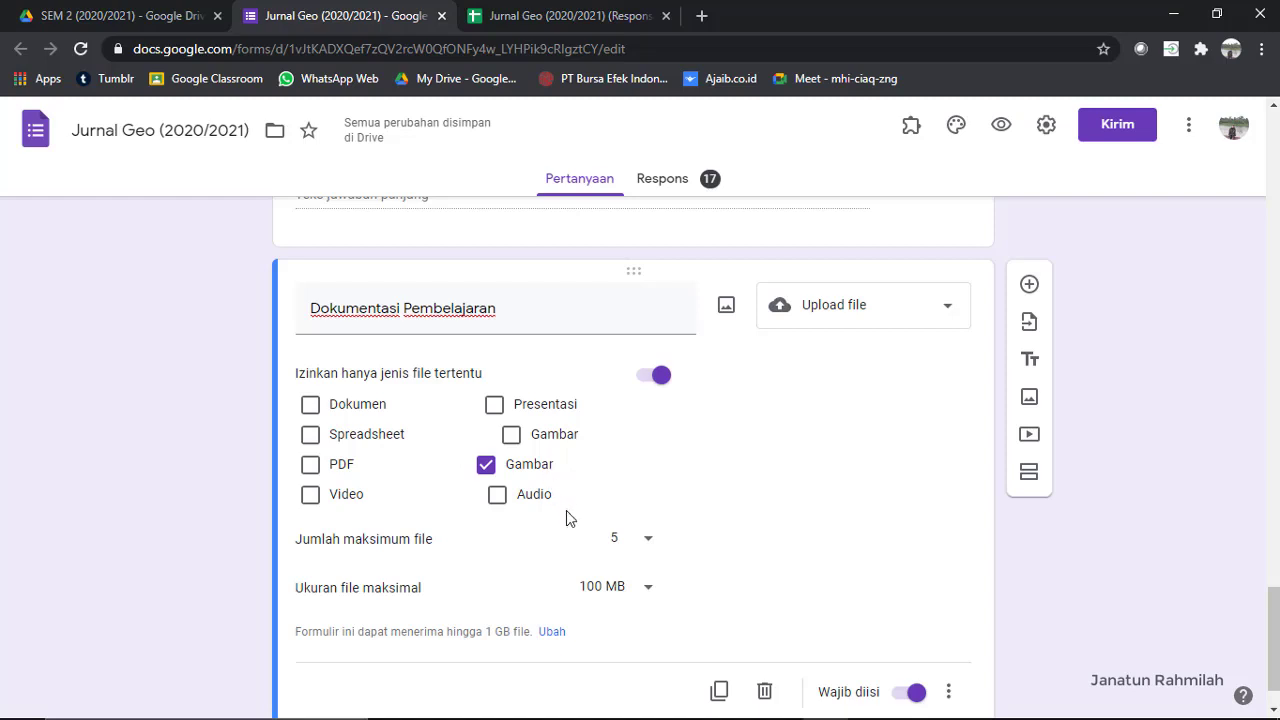
Step: Examine the available maximum file count and maximum file size choices for the Dokumentasi Pembelajaran upload, keeping 5 files and 100 MB
scroll(569, 518, "down", 1)
left_click(643, 484)
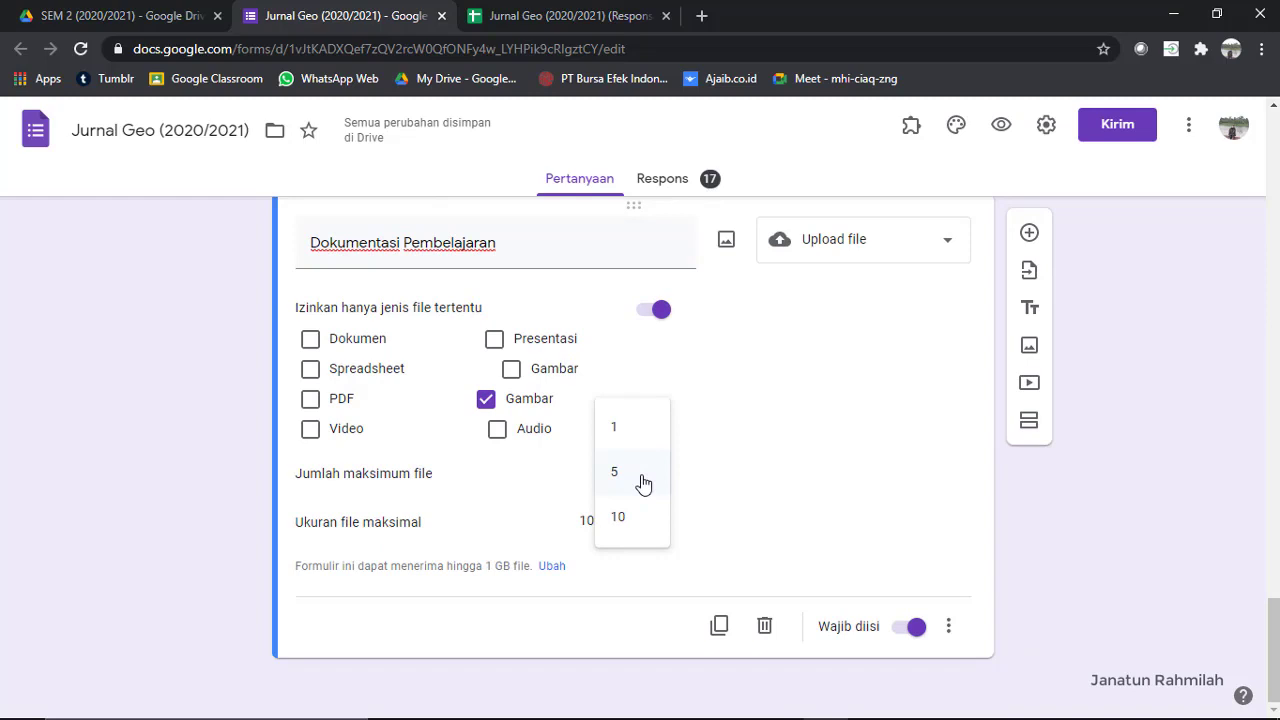
left_click(726, 460)
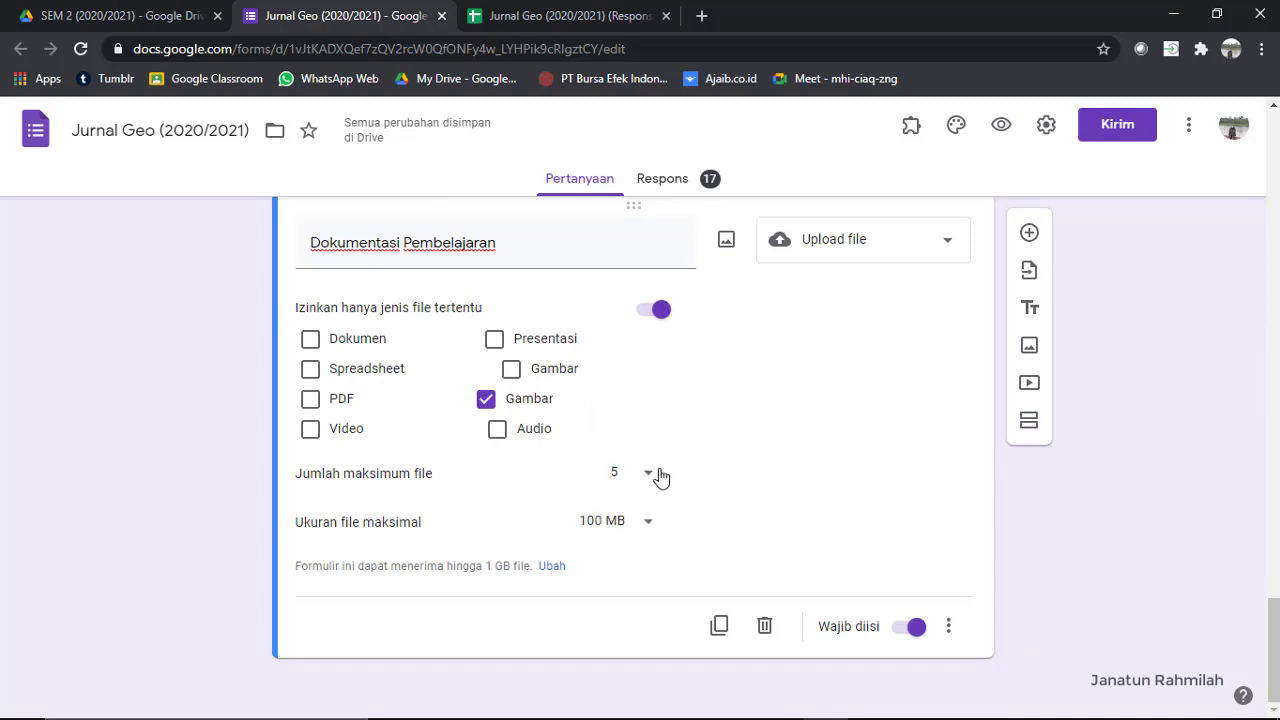
left_click(647, 523)
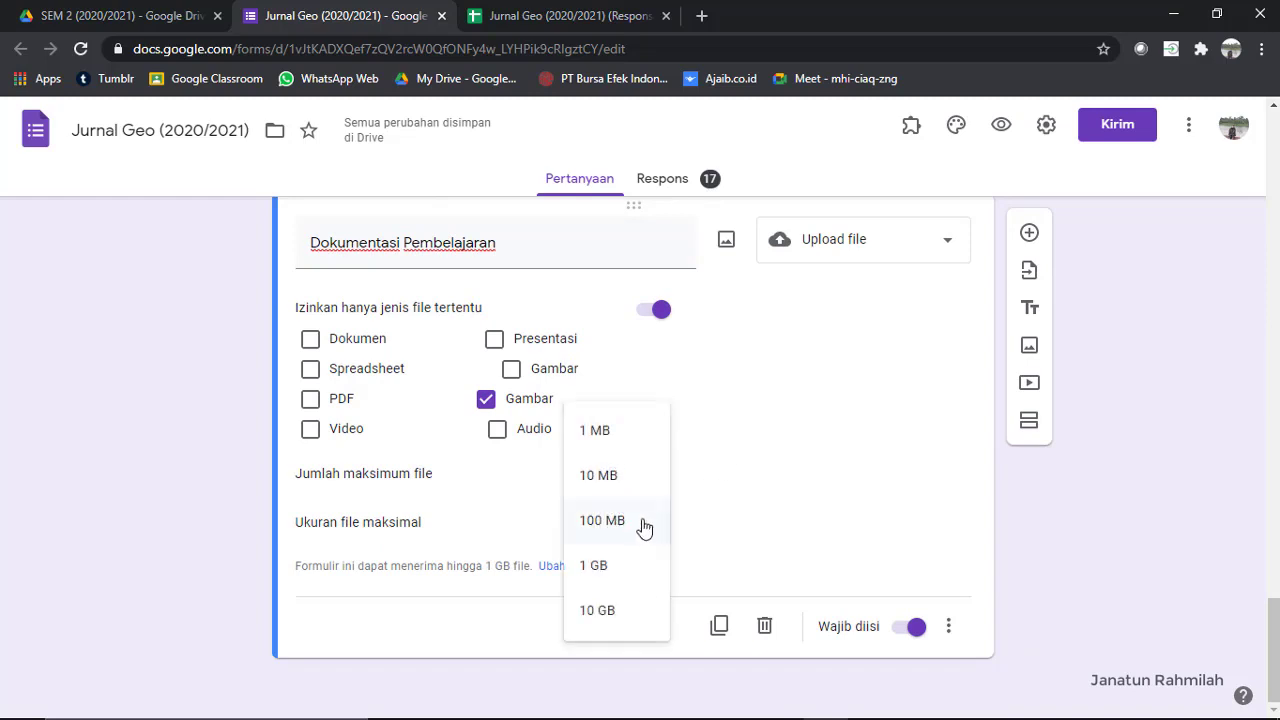
left_click(754, 516)
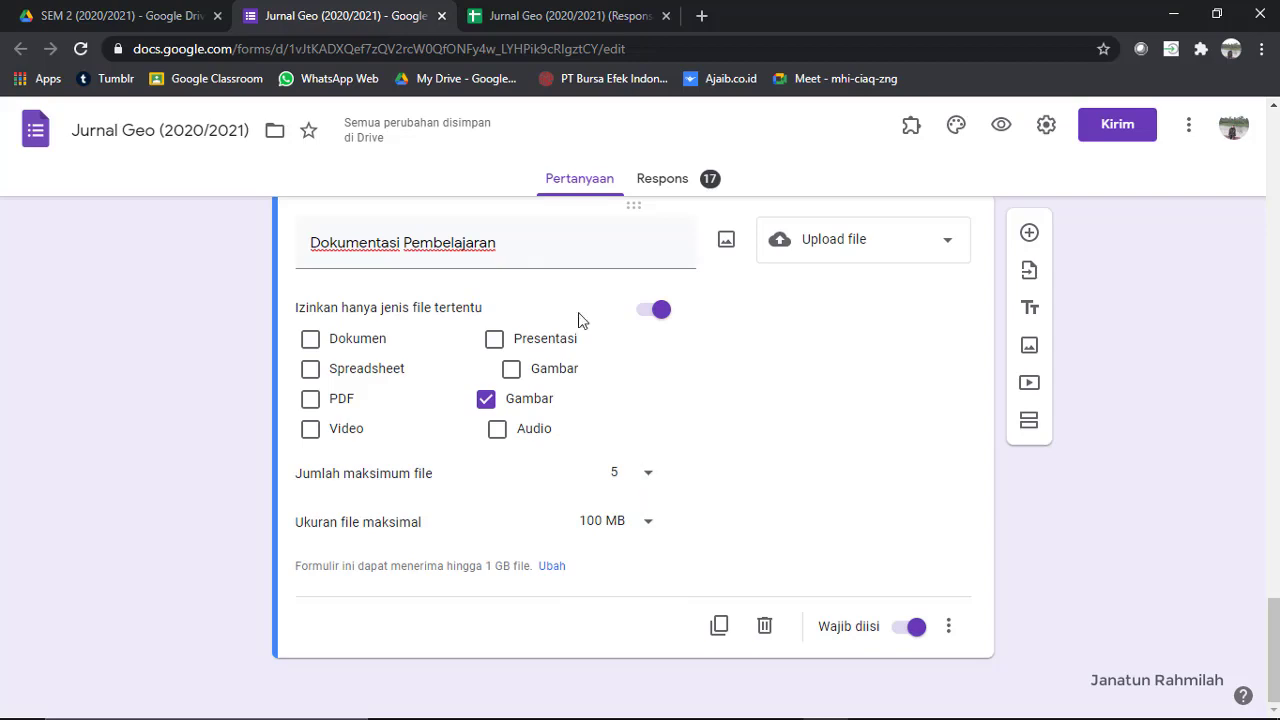
Step: Display the form's sharing link in the send options and enable Perpendek URL
scroll(580, 480, "up", 20)
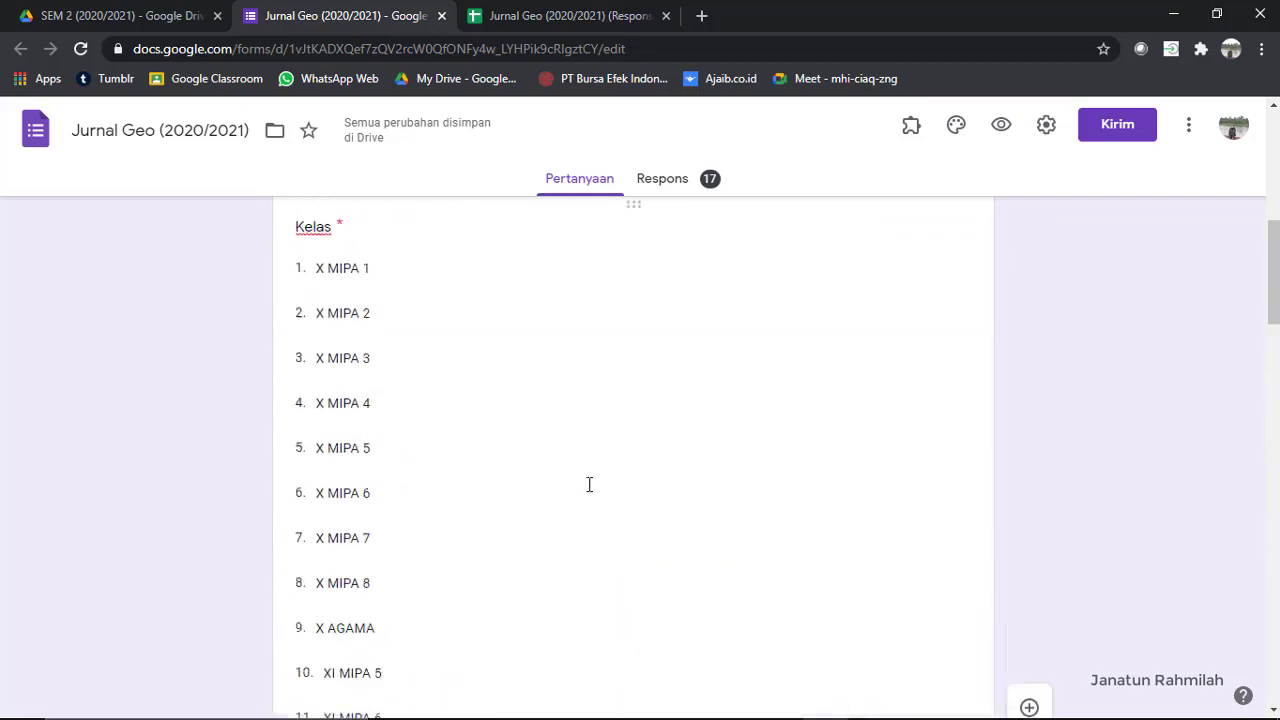
scroll(589, 485, "up", 3)
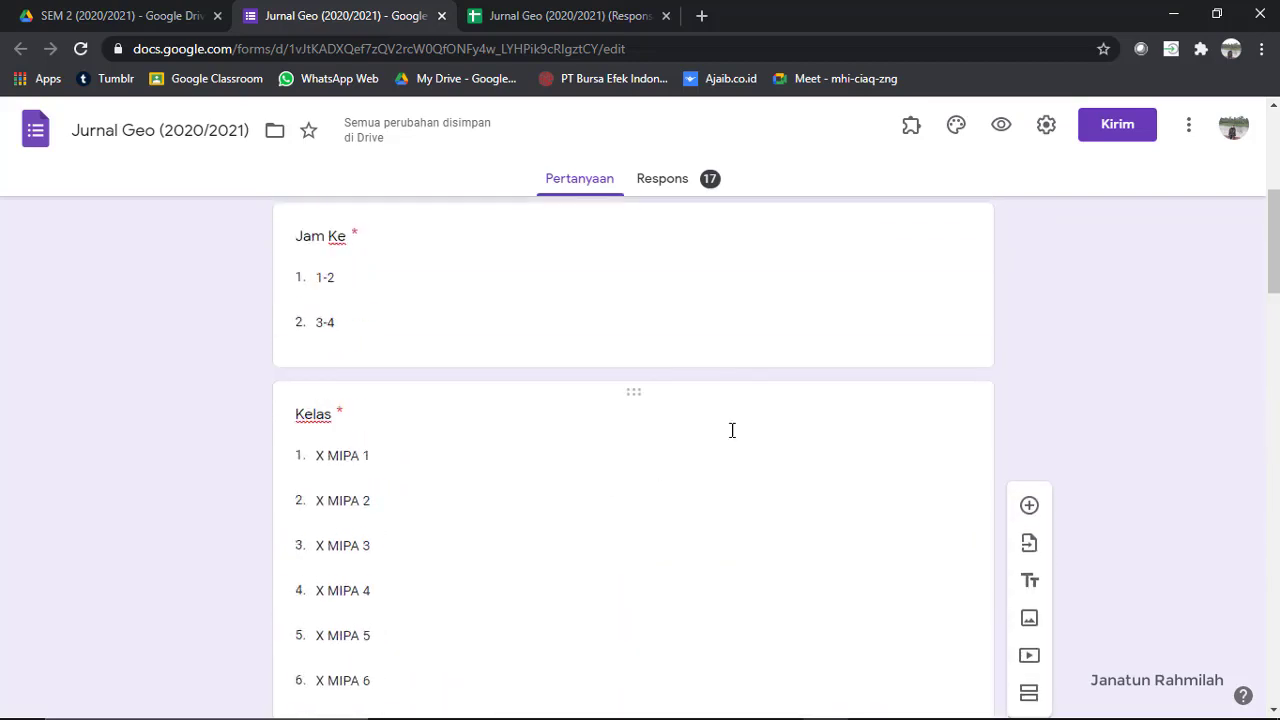
left_click(1146, 132)
left_click(585, 272)
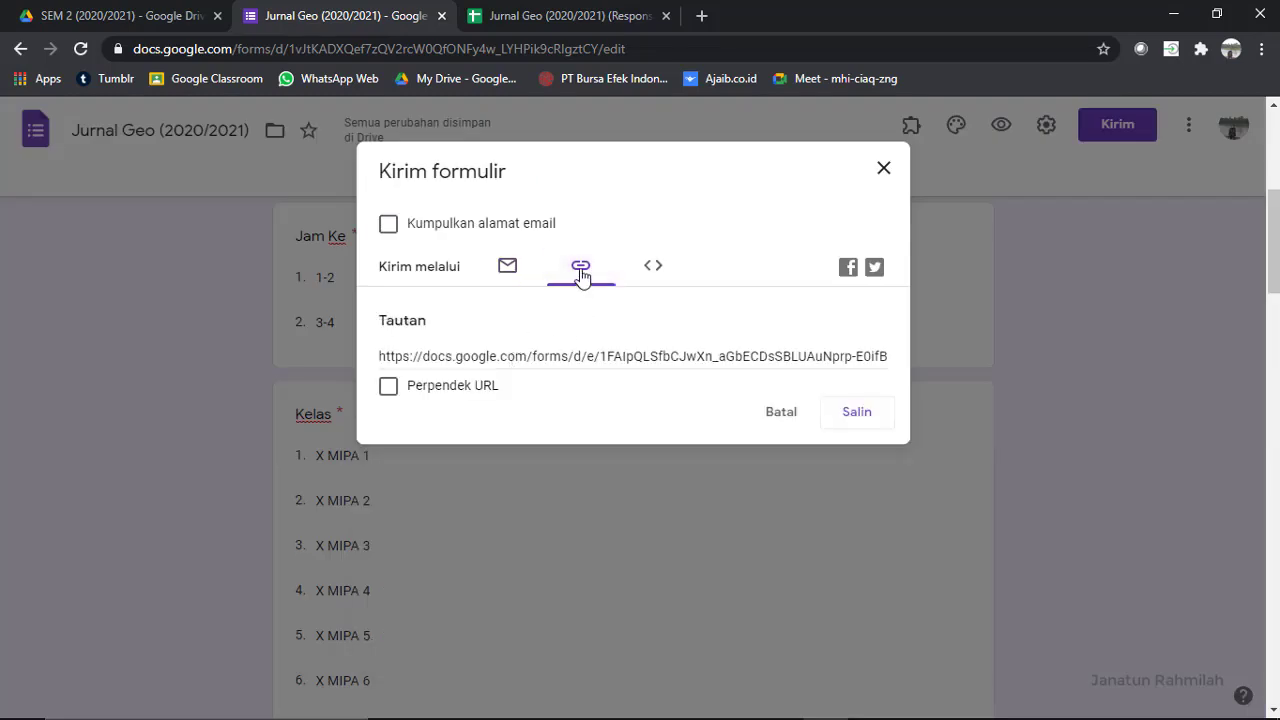
left_click(389, 386)
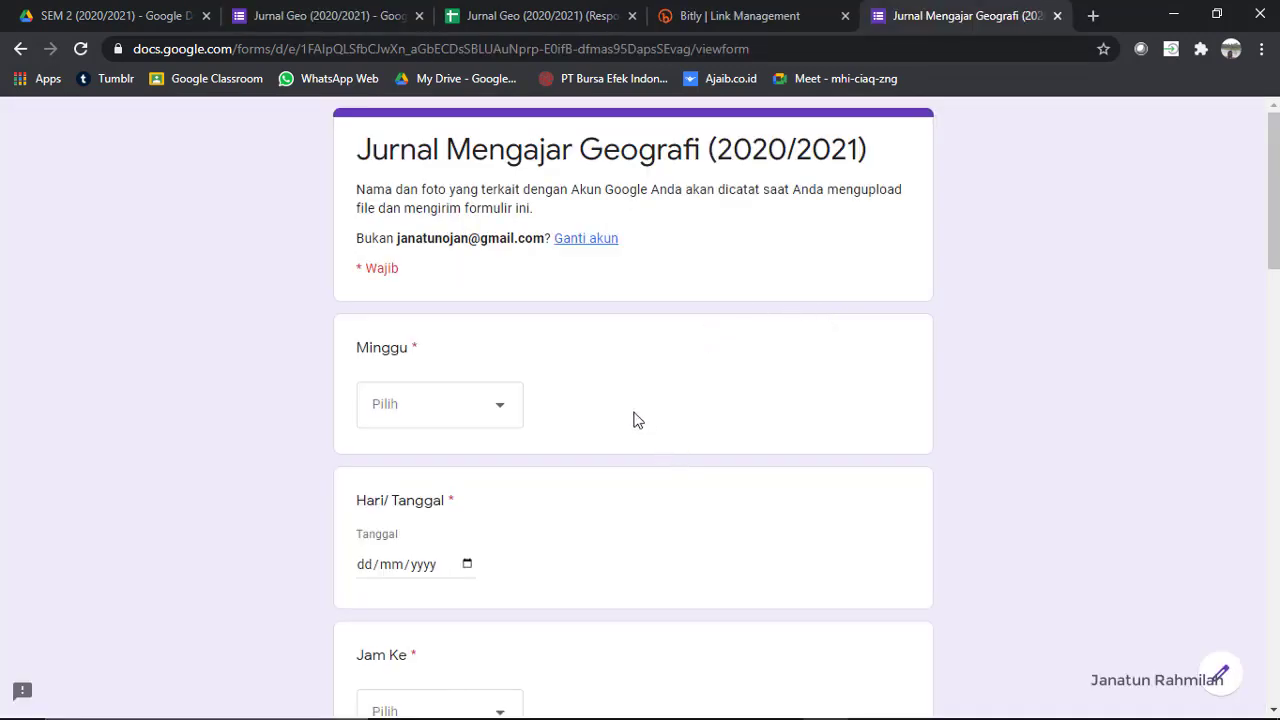
Step: In the live journal form, set Minggu to 1 and Hari/ Tanggal to today's date, 26/01/2021
left_click(510, 425)
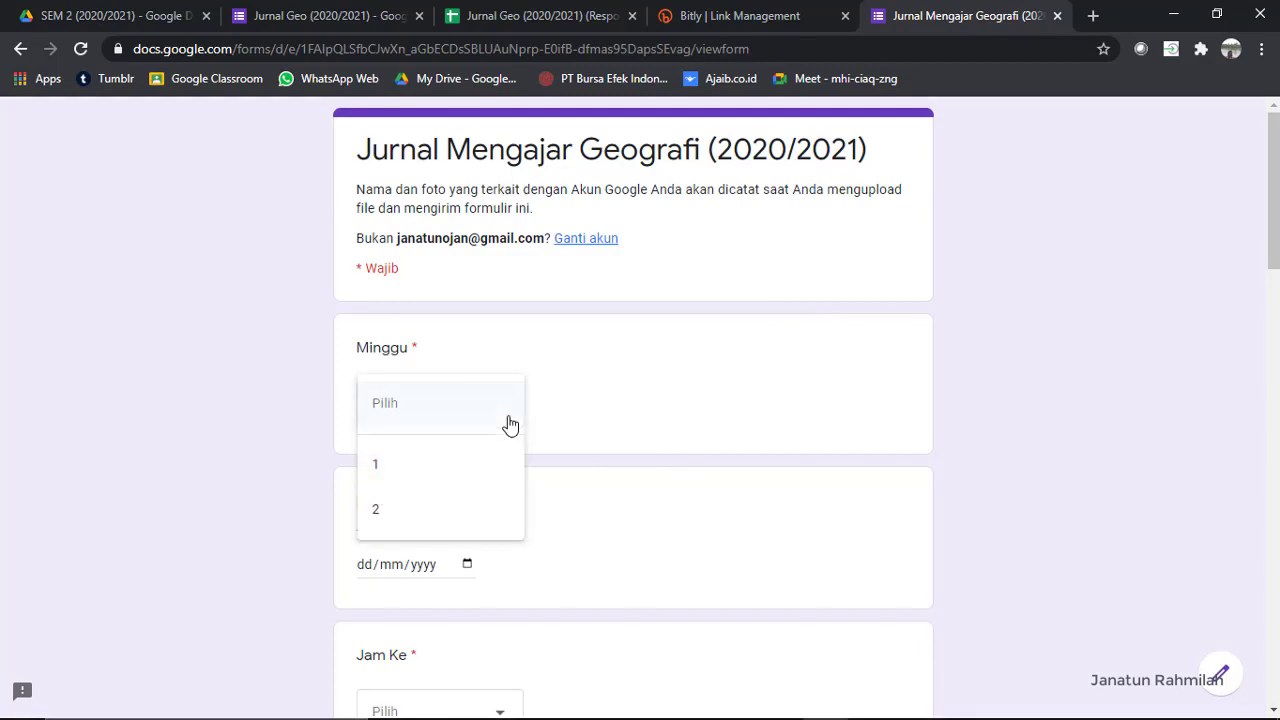
left_click(502, 479)
scroll(620, 480, "down", 1)
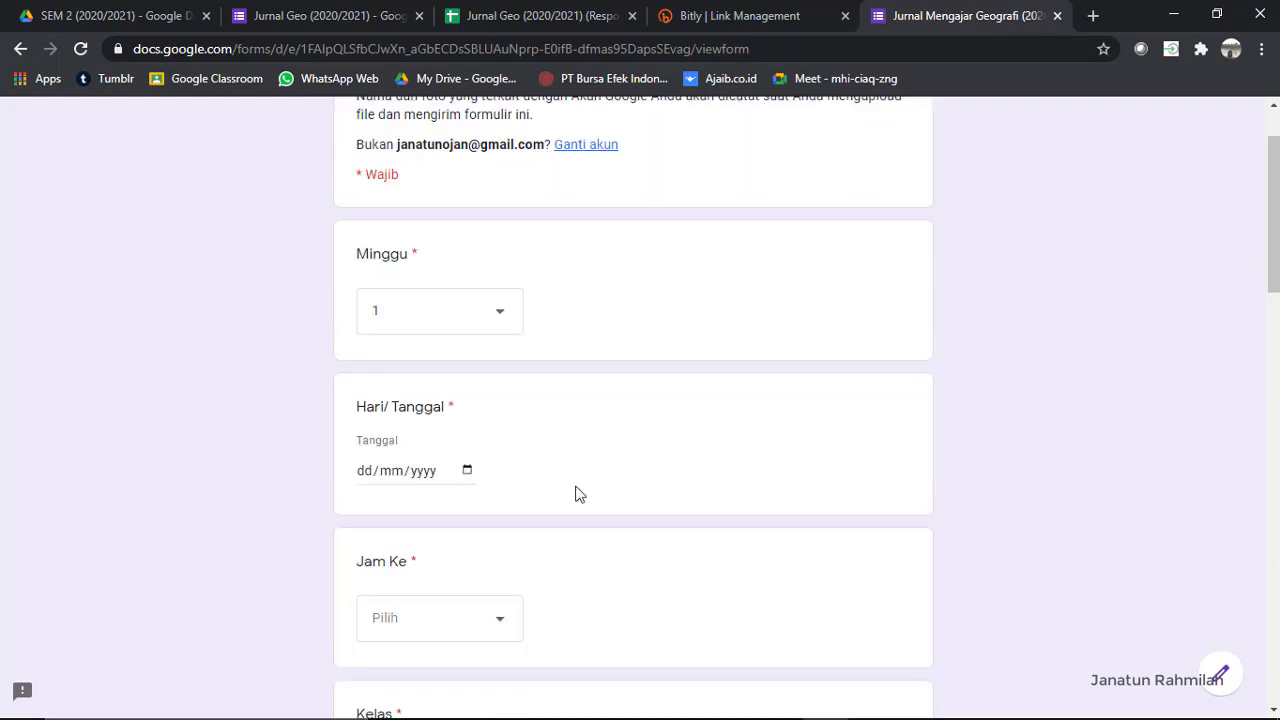
left_click(468, 474)
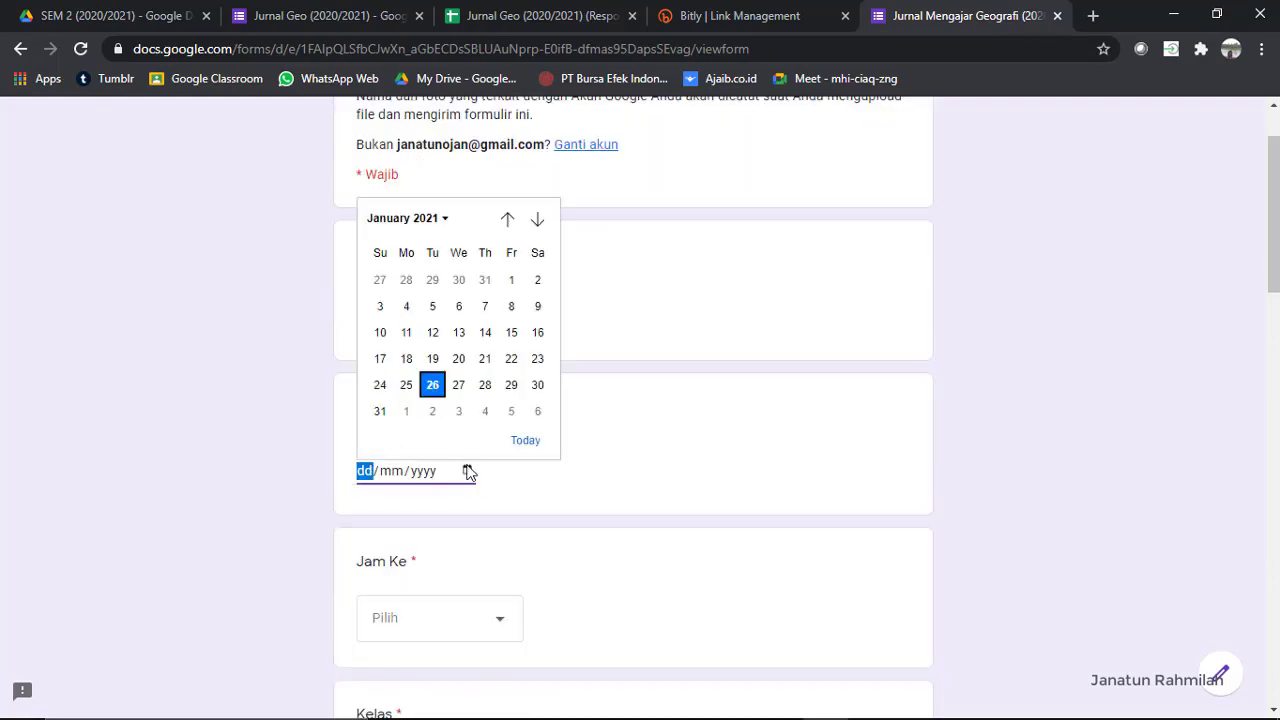
left_click(524, 441)
Step: Choose 1-2 as the answer to the Jam Ke question
scroll(582, 508, "down", 2)
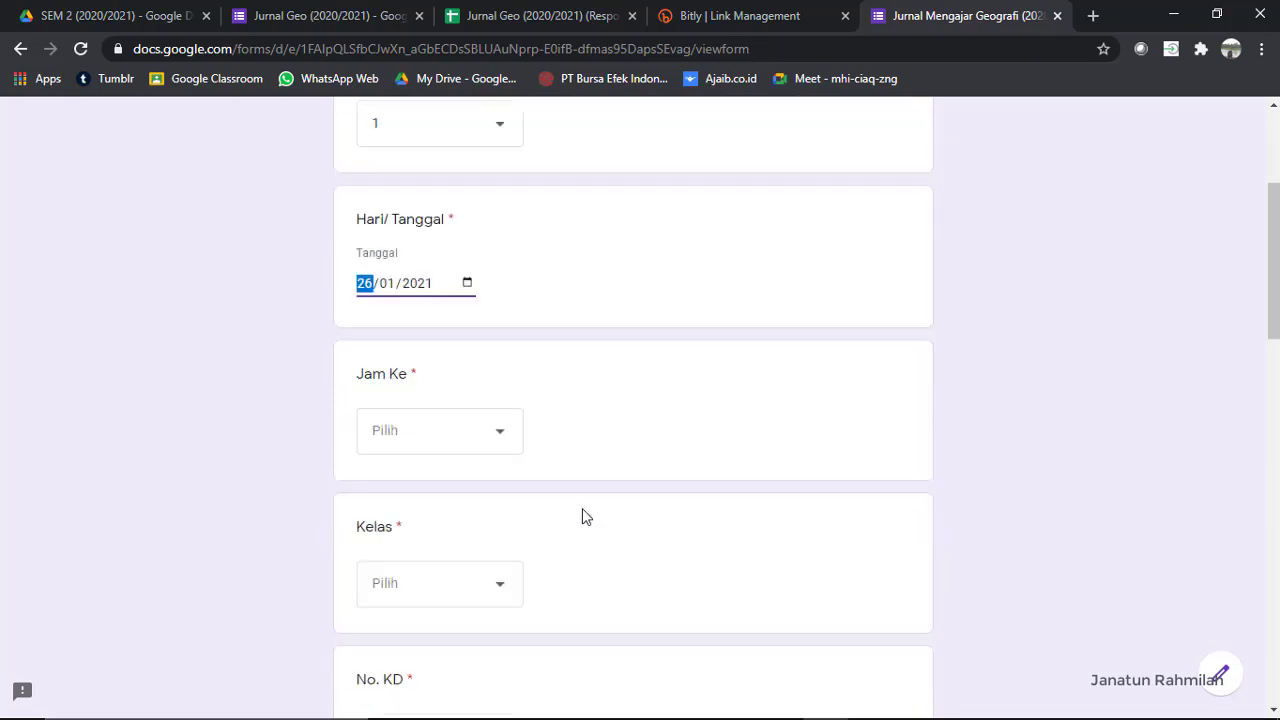
left_click(502, 436)
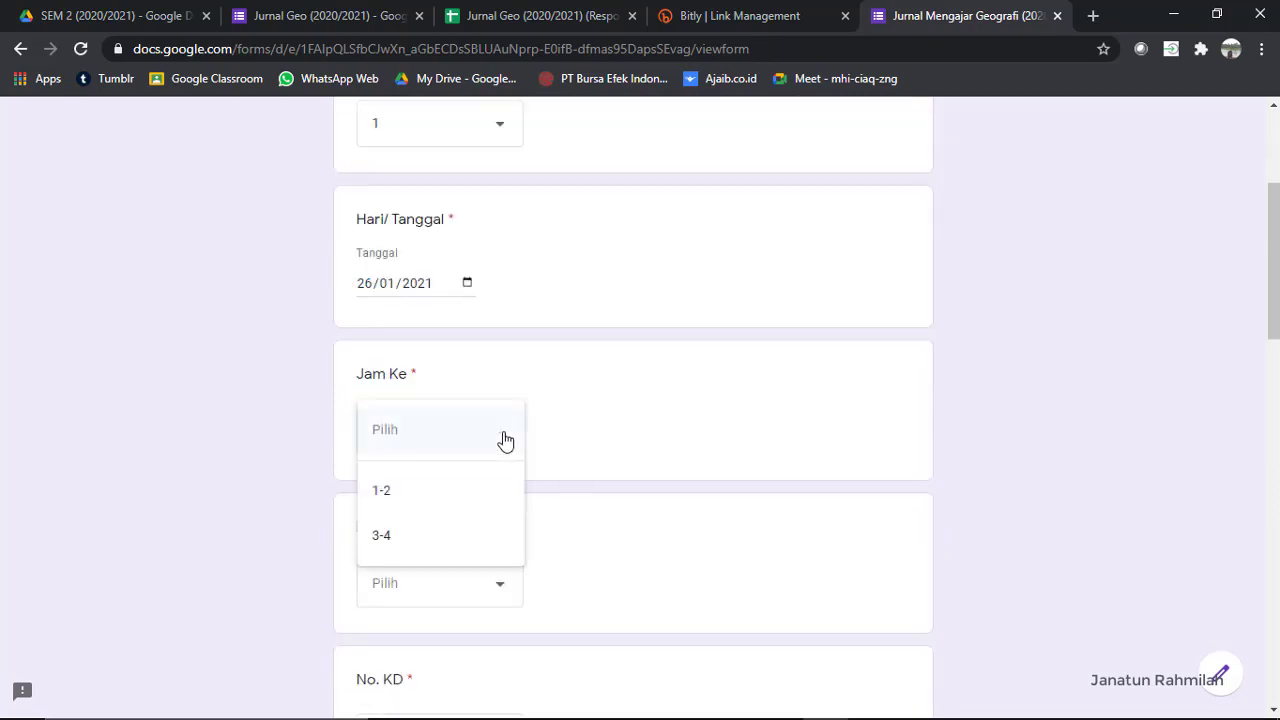
left_click(489, 498)
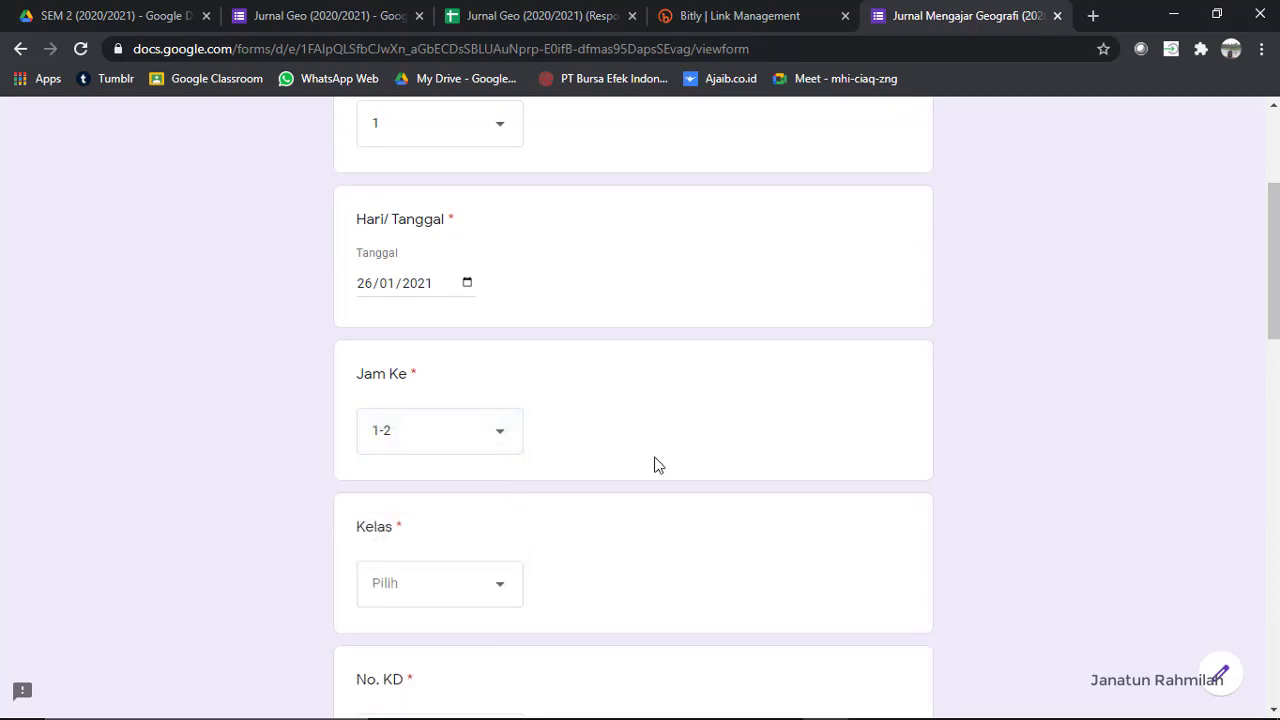
Step: Look through the class list of the Kelas question and choose X MIPA 8
scroll(626, 466, "down", 1)
left_click(500, 492)
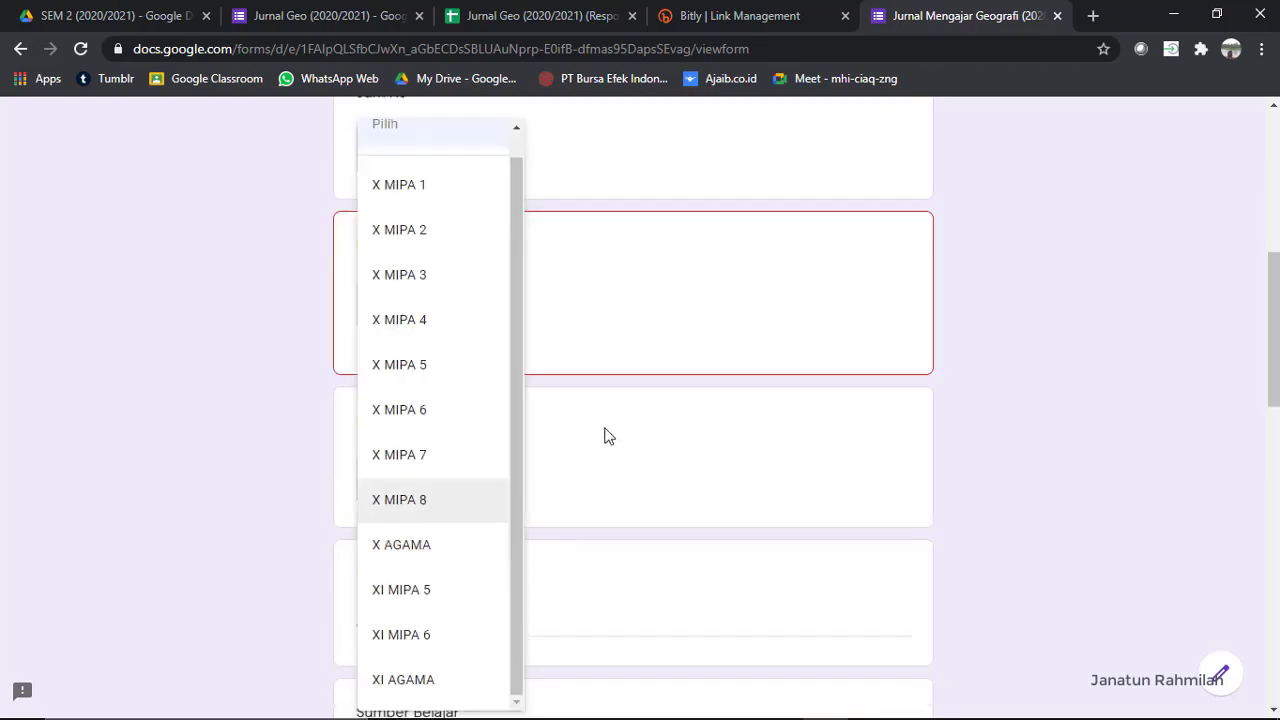
left_click(605, 436)
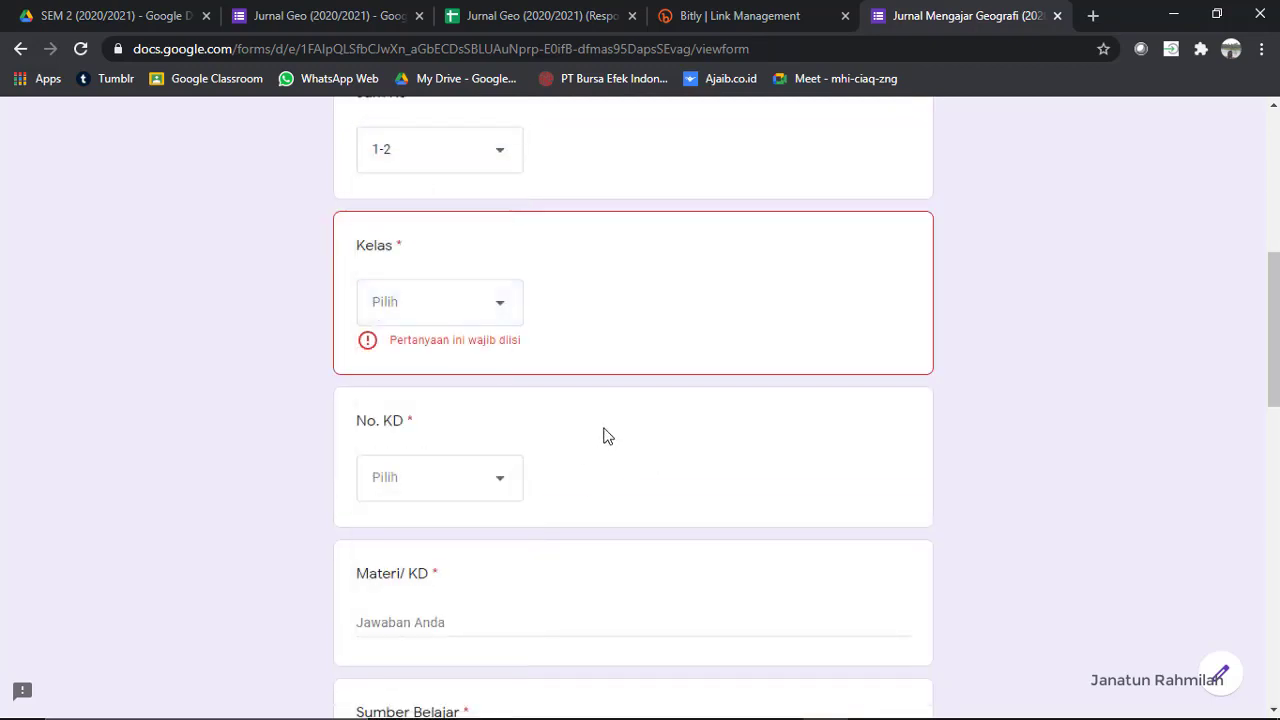
left_click(498, 312)
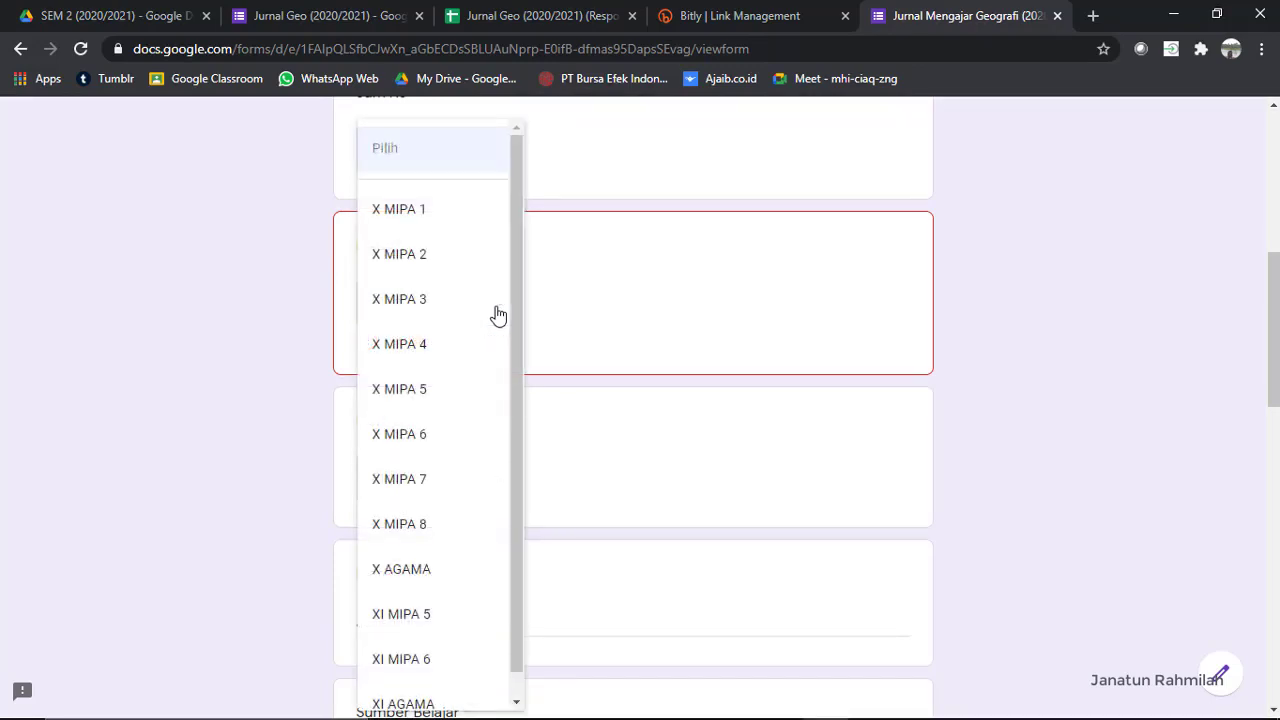
left_click(23, 331)
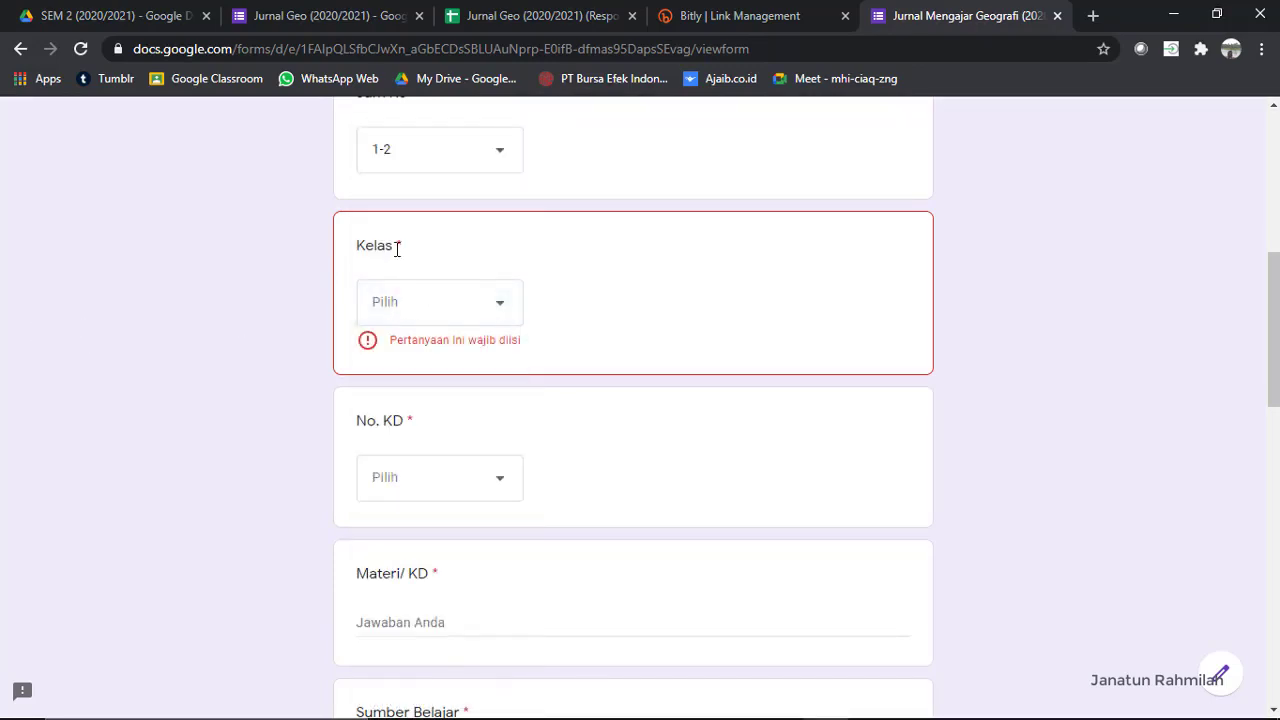
left_click(501, 312)
scroll(445, 500, "down", 1)
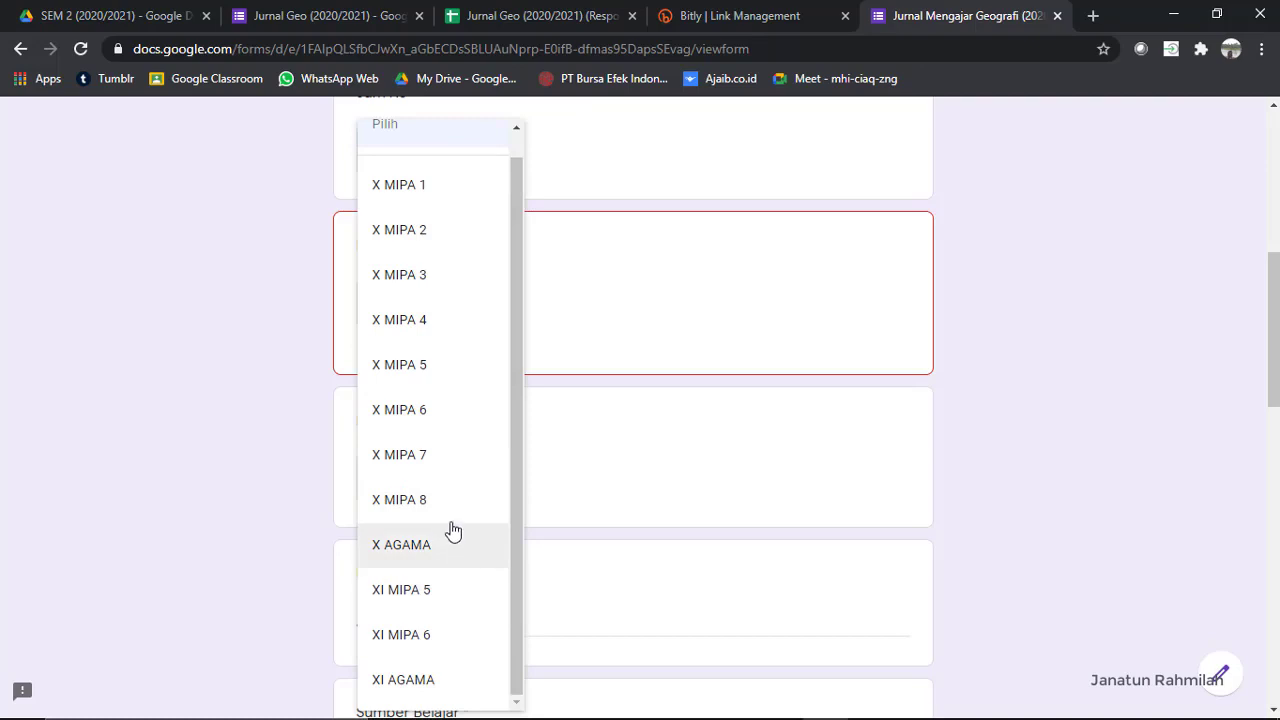
left_click(516, 509)
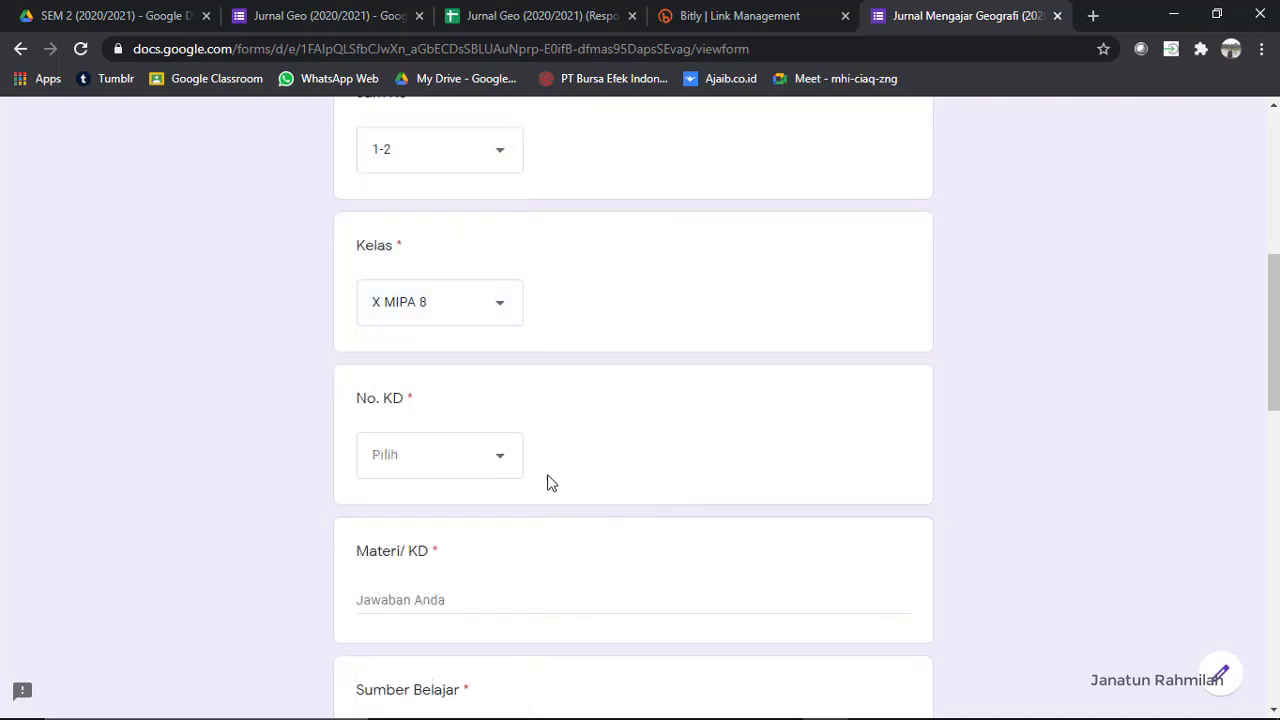
Step: Choose 3.5 as the No. KD answer and enter "Dinamika Litosfer" in the Materi/ KD field
left_click(500, 469)
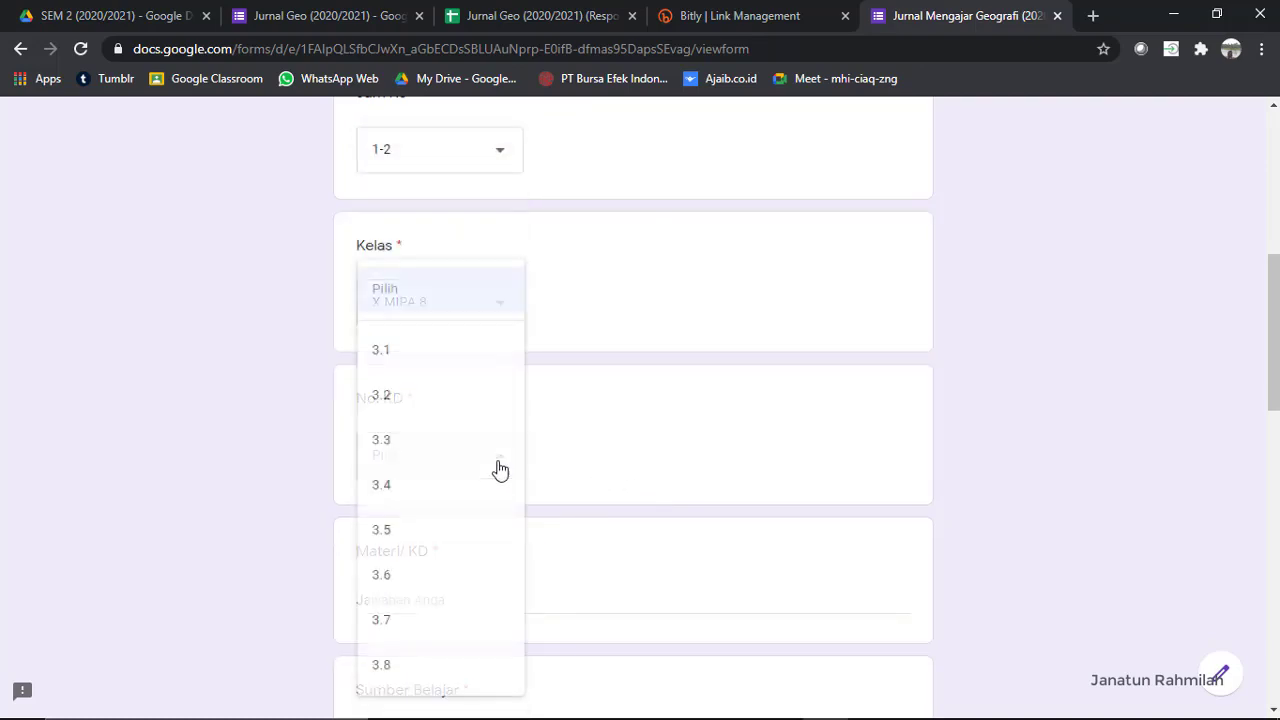
left_click(422, 531)
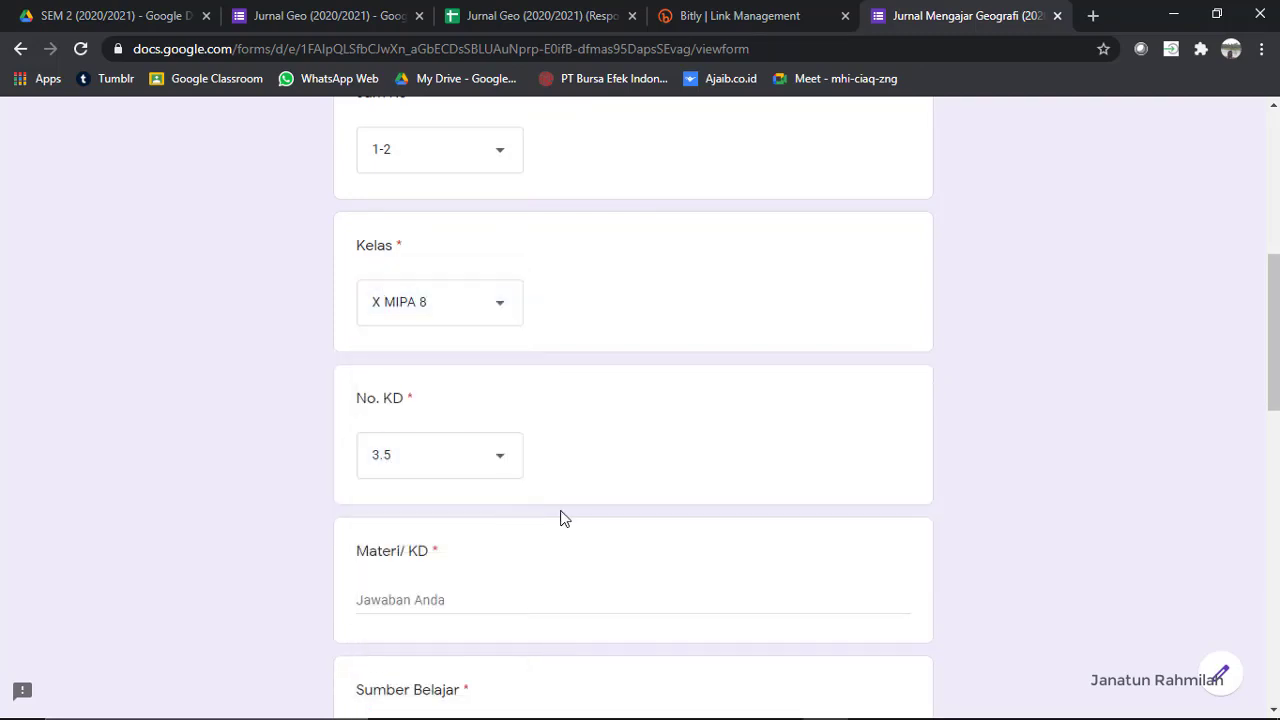
scroll(563, 517, "down", 2)
left_click(470, 418)
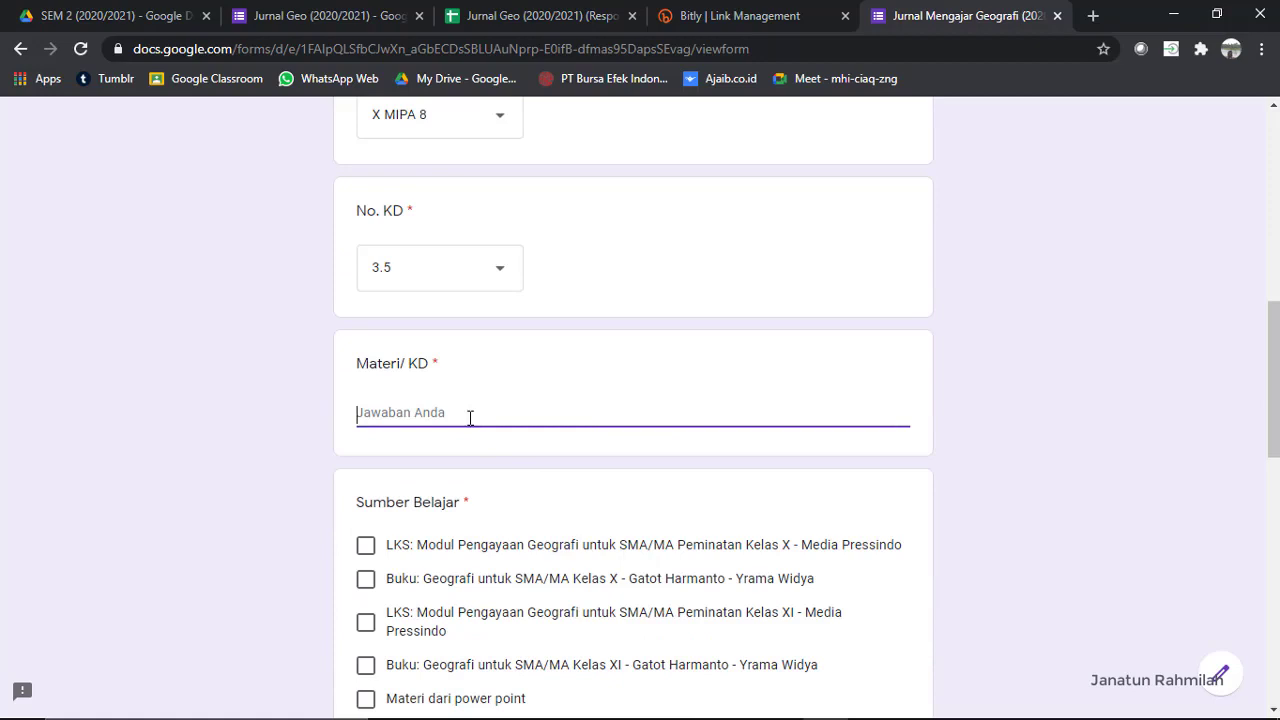
type("Dia")
type("amika Li")
type("tosfer")
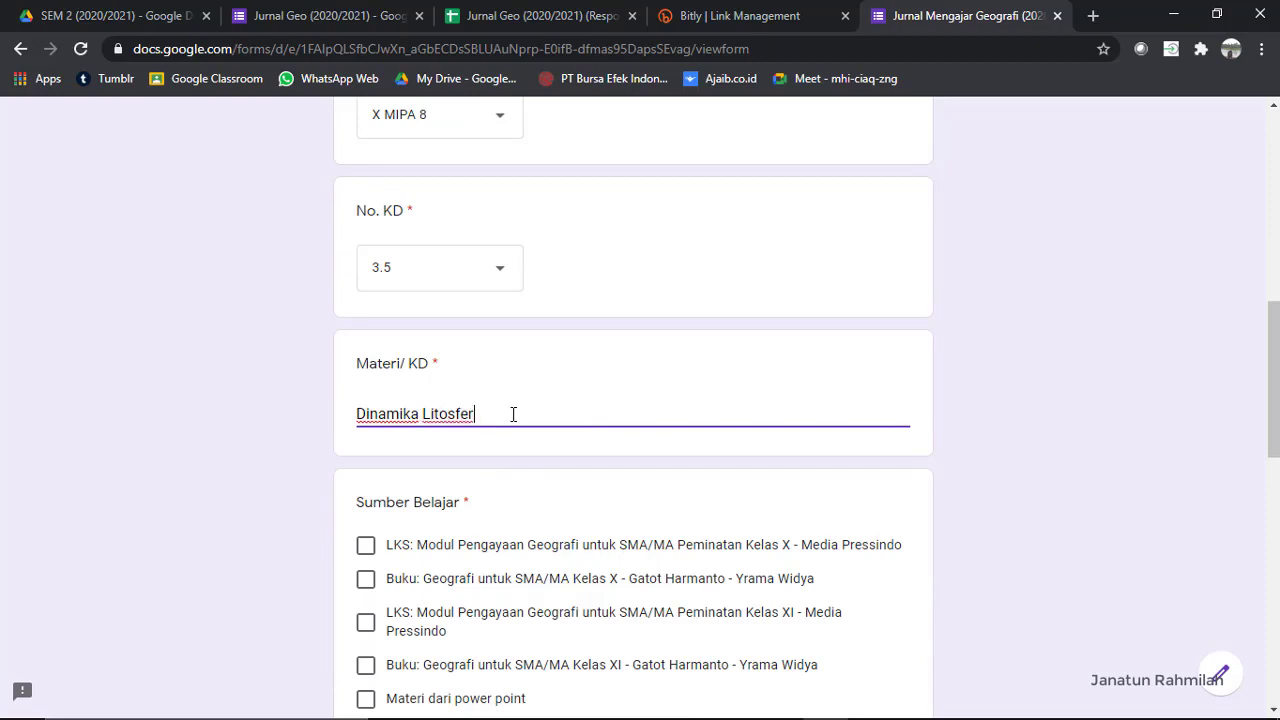
Step: For Sumber Belajar, select the Kelas X LKS from Media Pressindo, the Kelas X Buku from Yrama Widya, and Yang lain with "Link Youtube"
scroll(511, 420, "down", 1)
scroll(392, 482, "down", 1)
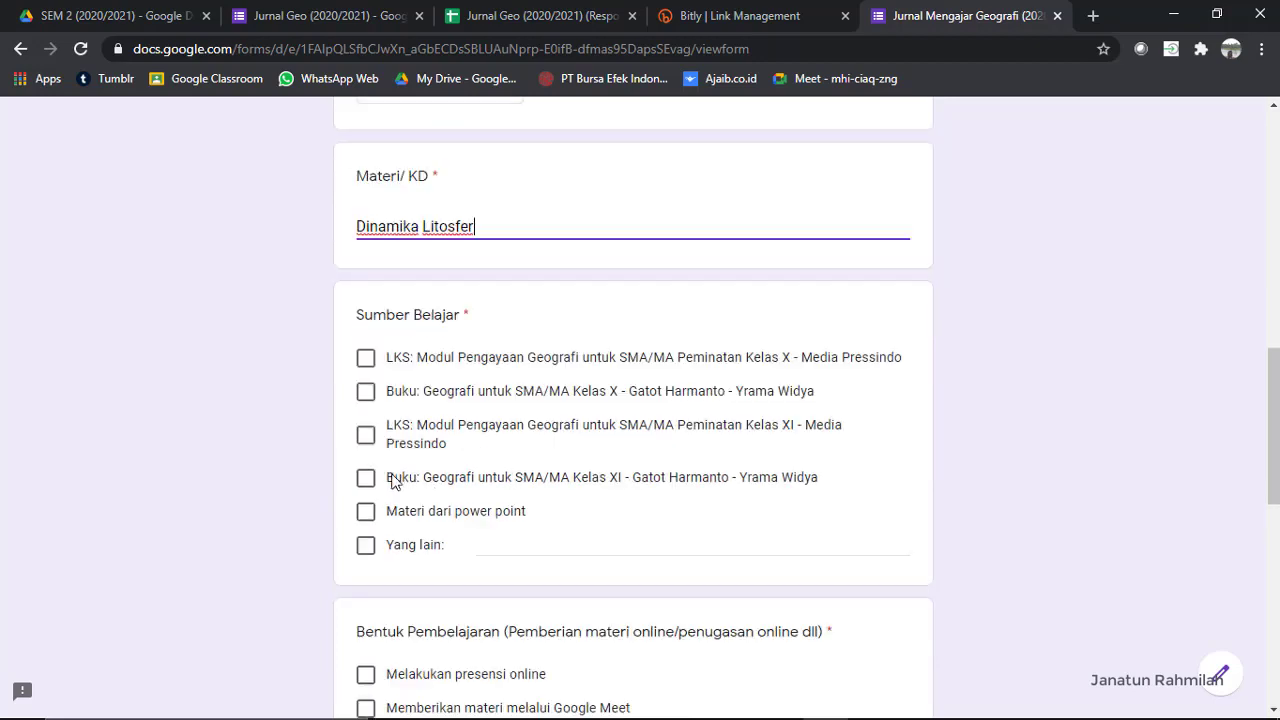
left_click(368, 362)
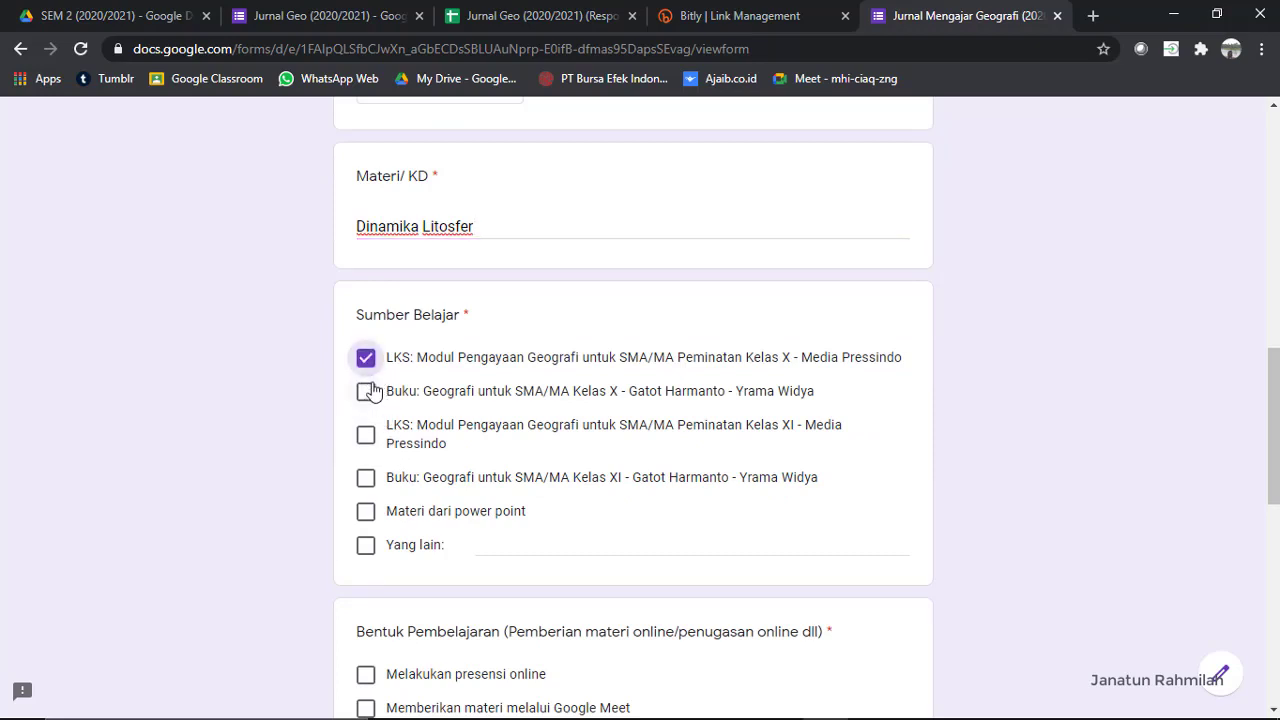
left_click(368, 394)
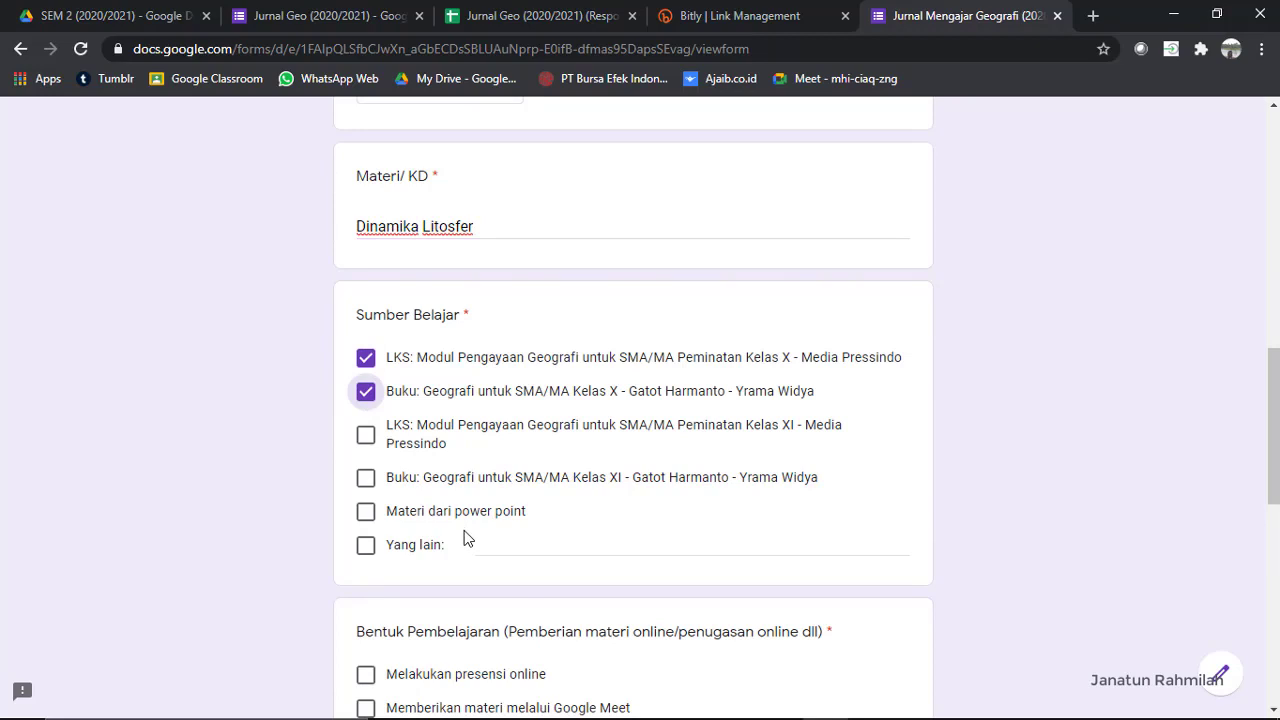
scroll(464, 538, "down", 1)
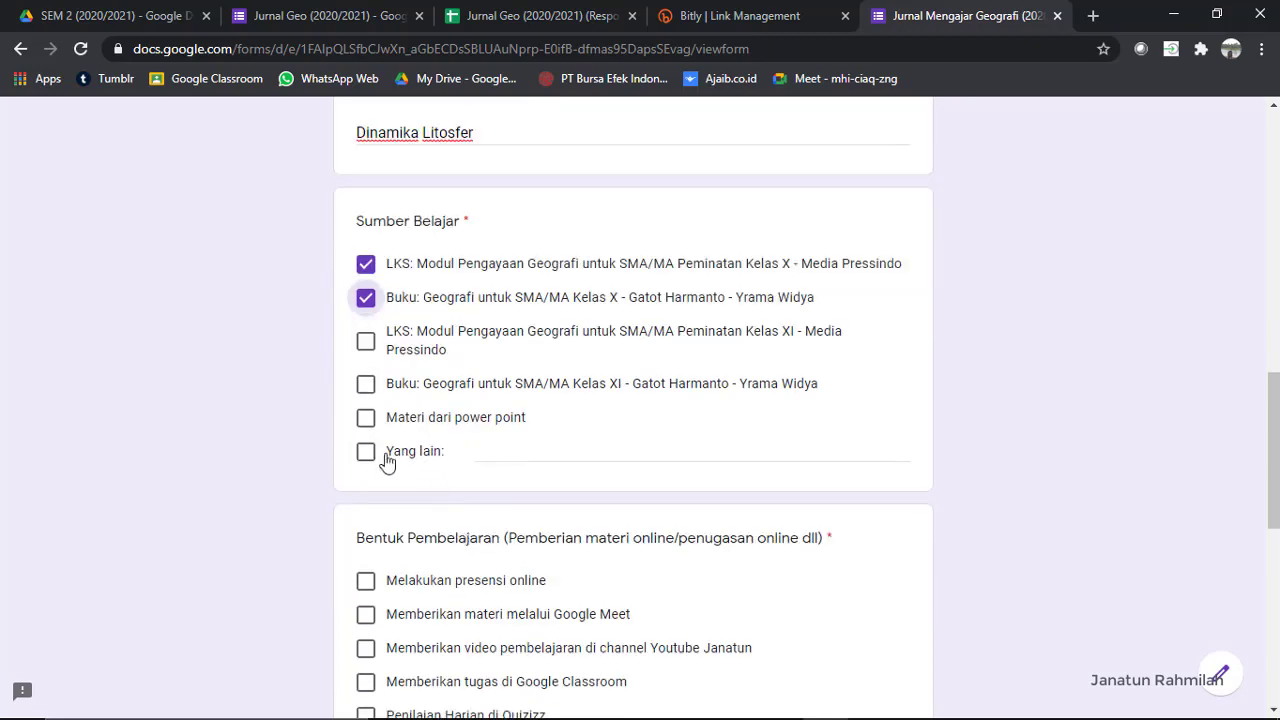
left_click(480, 451)
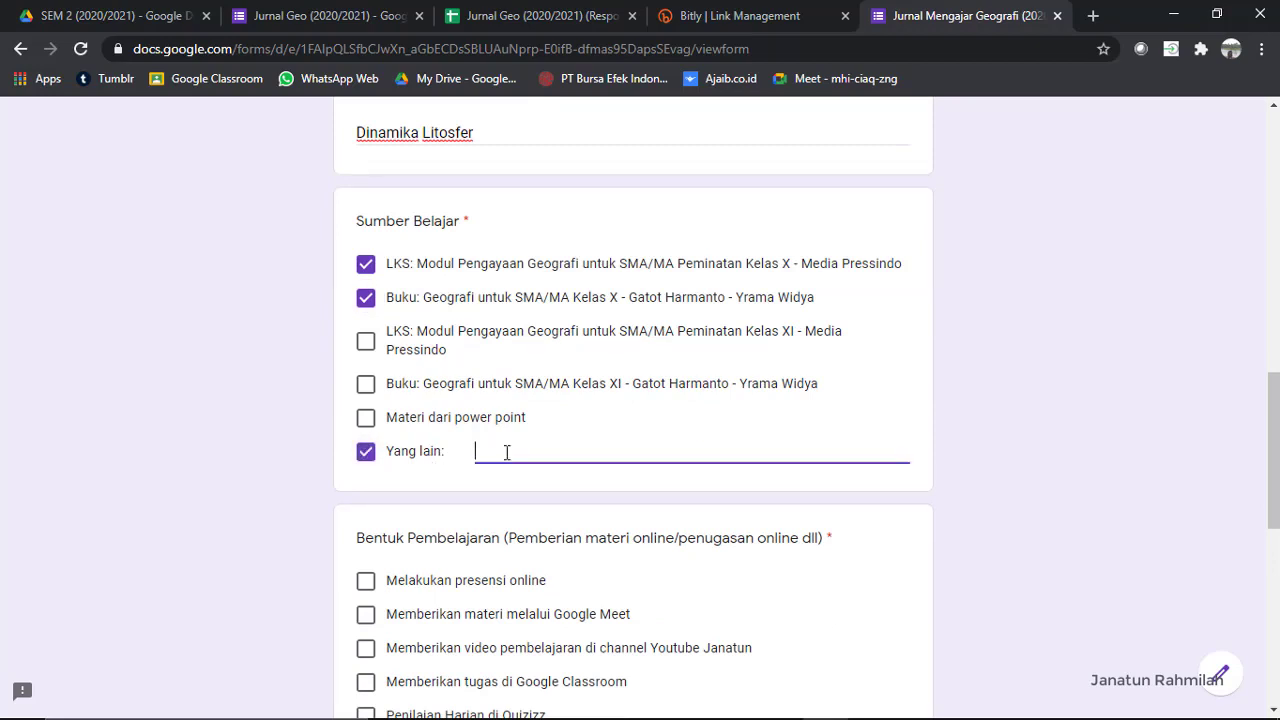
type("Link Youtube")
left_click(245, 463)
Step: For Bentuk Pembelajaran, select Melakukan presensi online and the option for giving a learning video on the YouTube channel
scroll(253, 490, "down", 2)
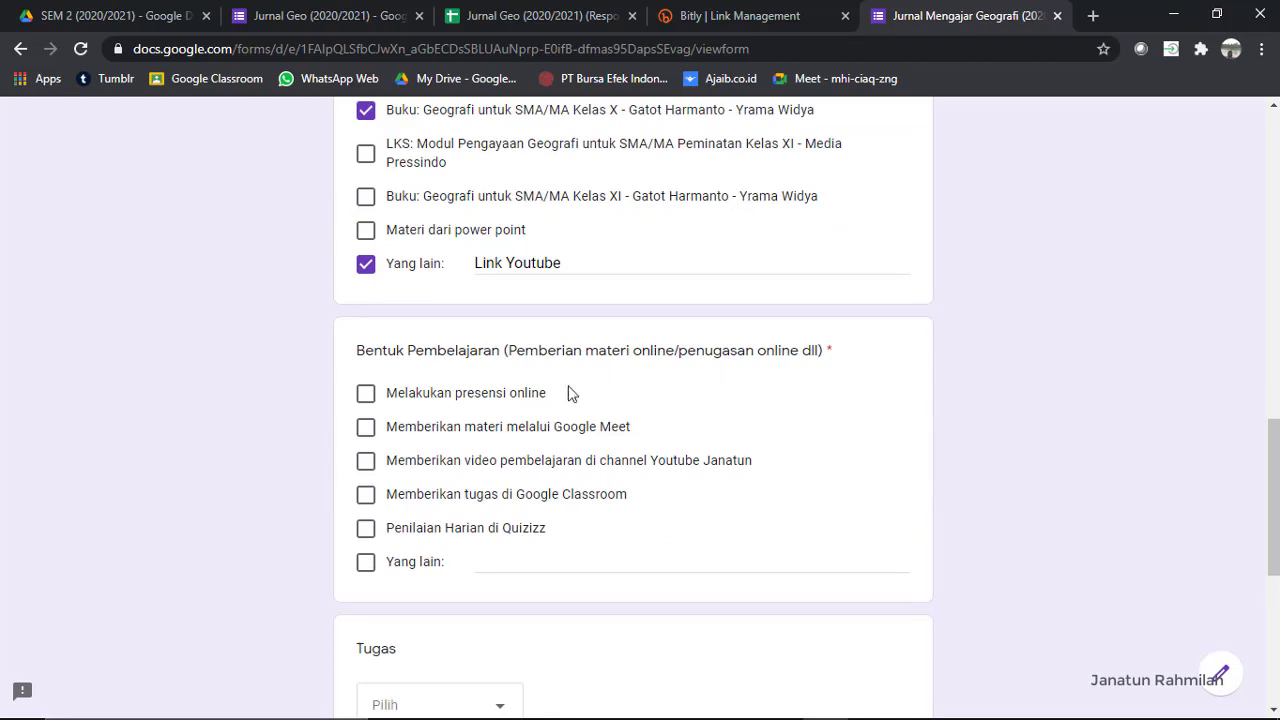
left_click(369, 400)
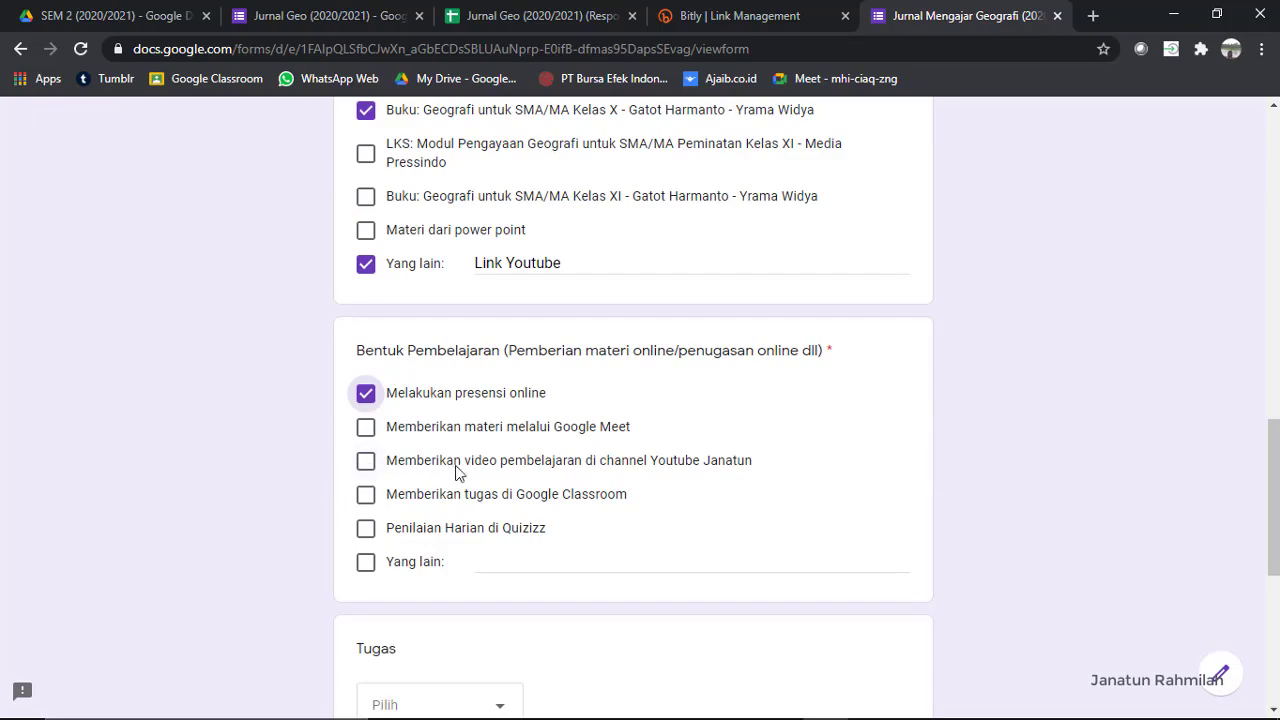
left_click(516, 472)
scroll(503, 517, "down", 1)
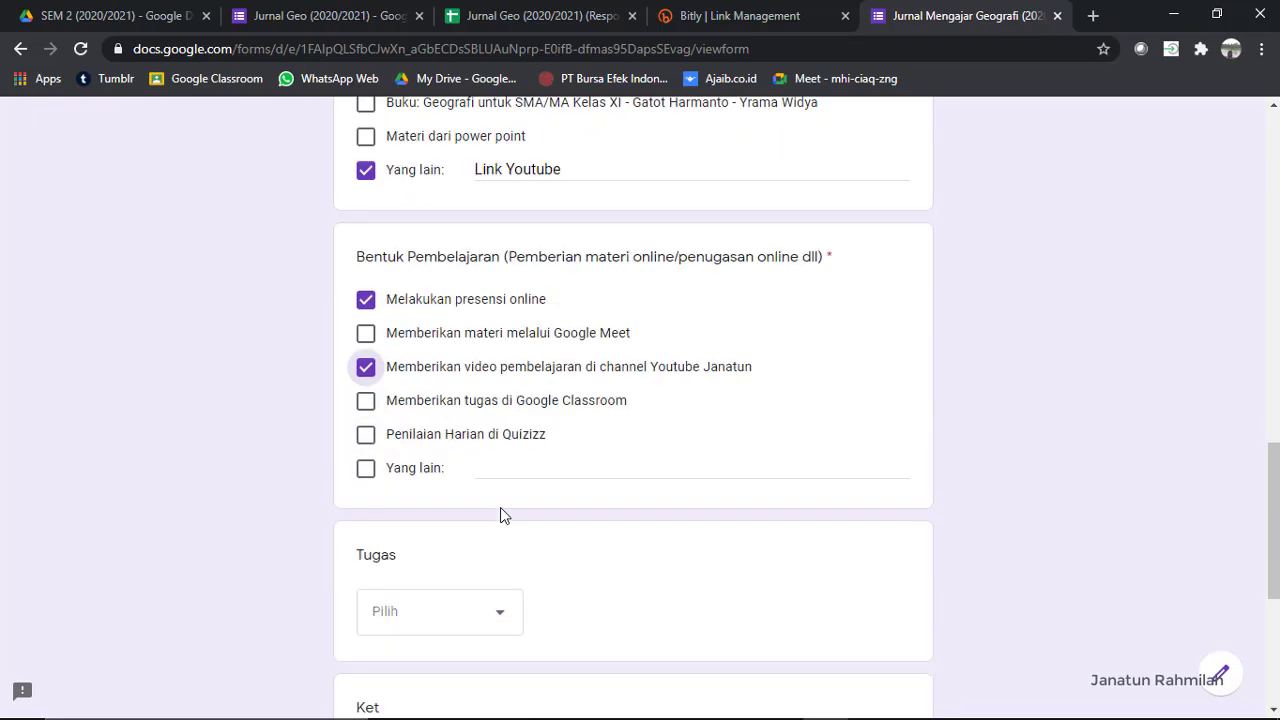
Step: Set Tugas to Individu and enter "Membuat poster lapisan tanah" in the Ket field
scroll(503, 516, "down", 1)
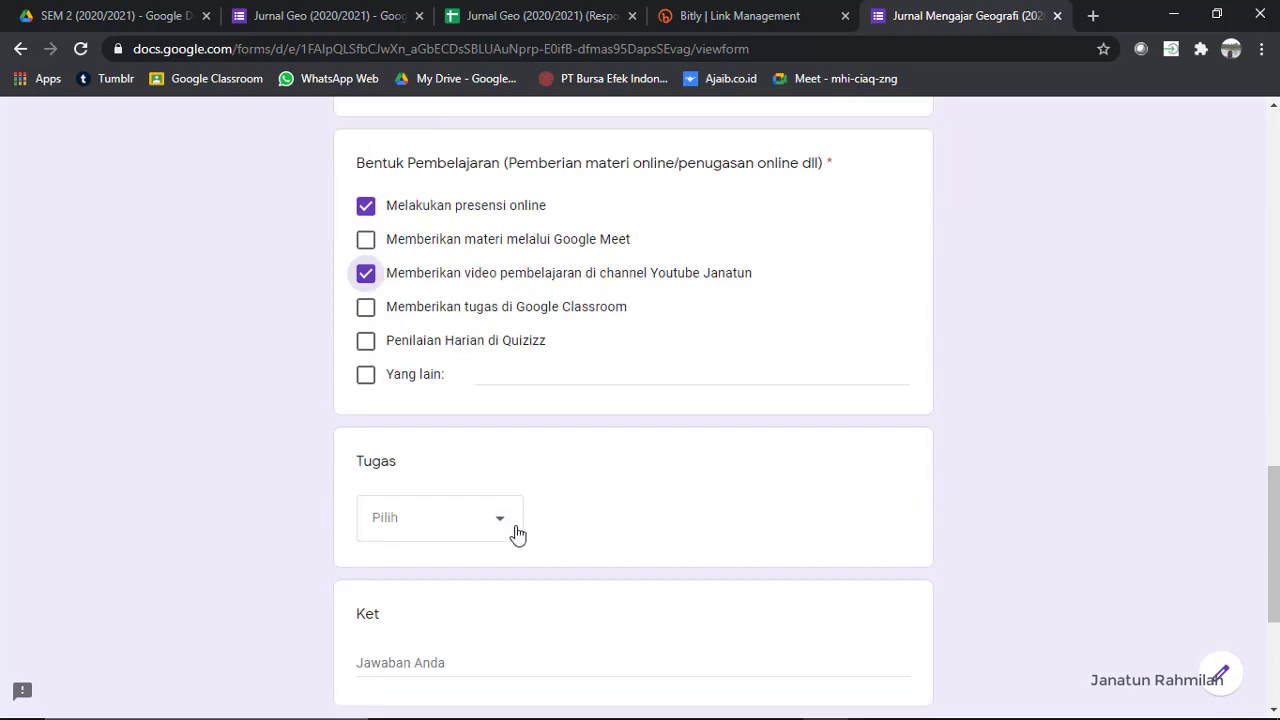
left_click(499, 529)
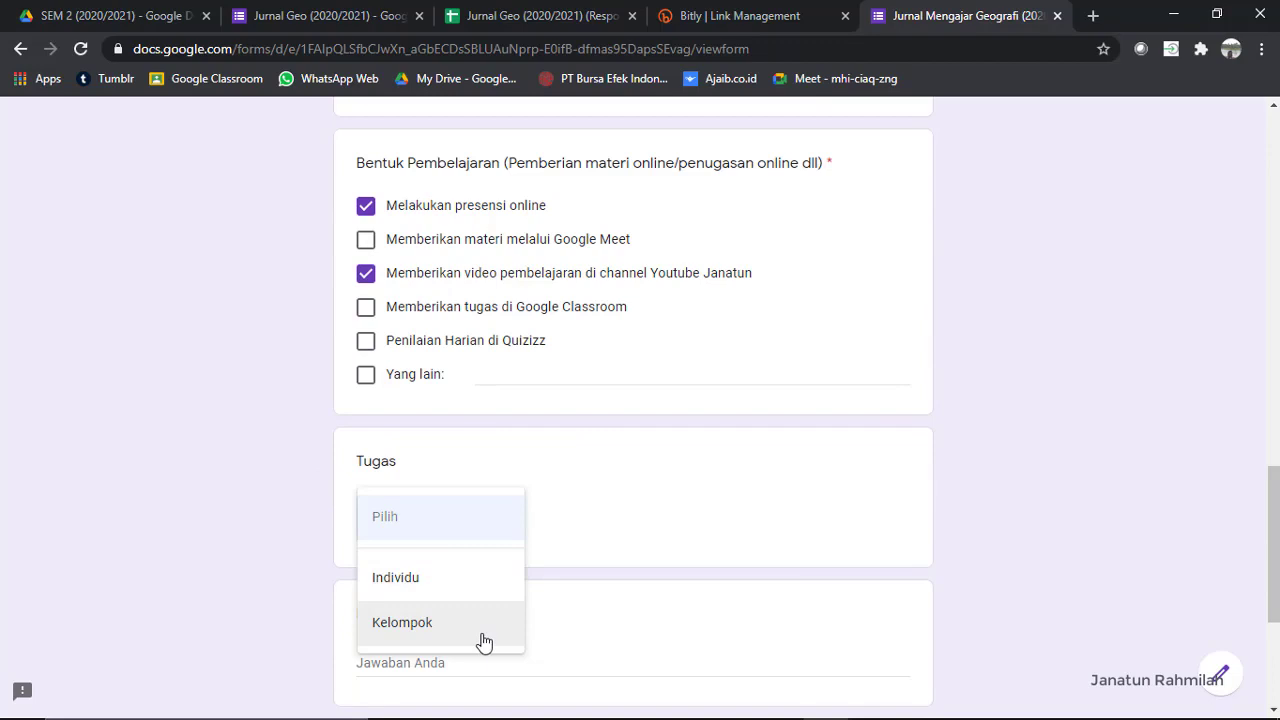
left_click(490, 588)
scroll(555, 580, "down", 2)
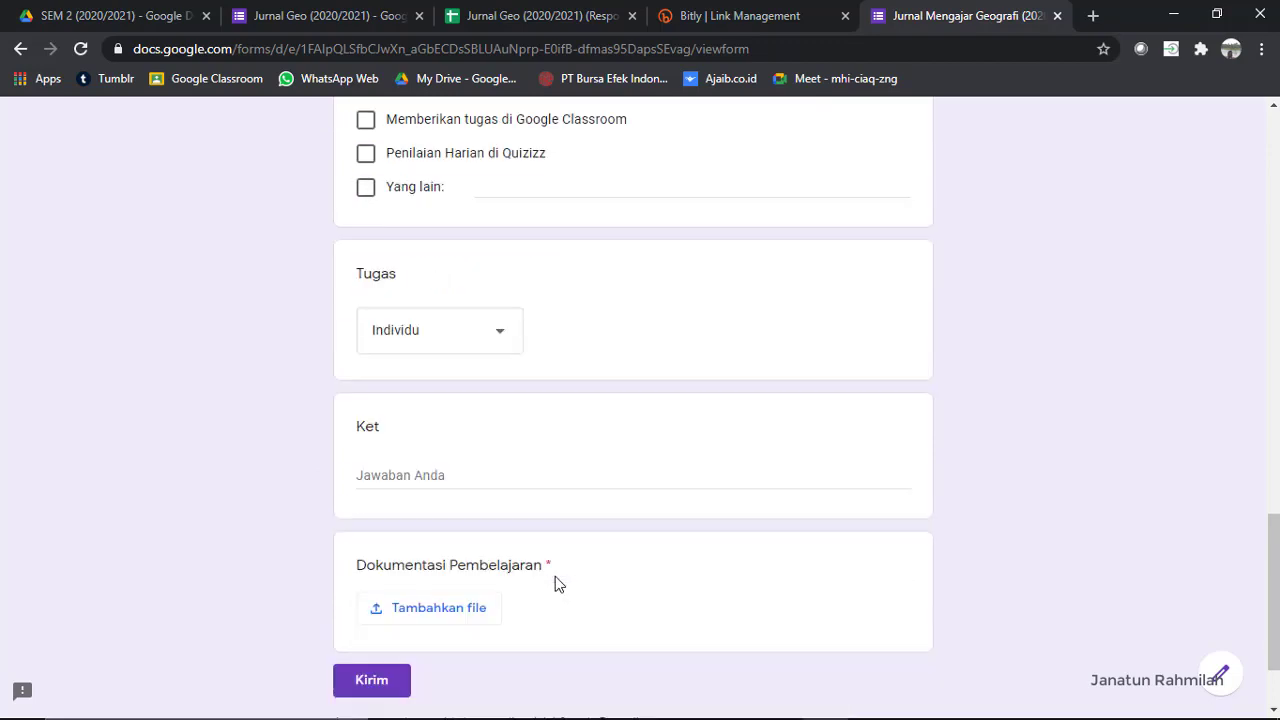
scroll(515, 392, "up", 1)
left_click(513, 428)
left_click(652, 410)
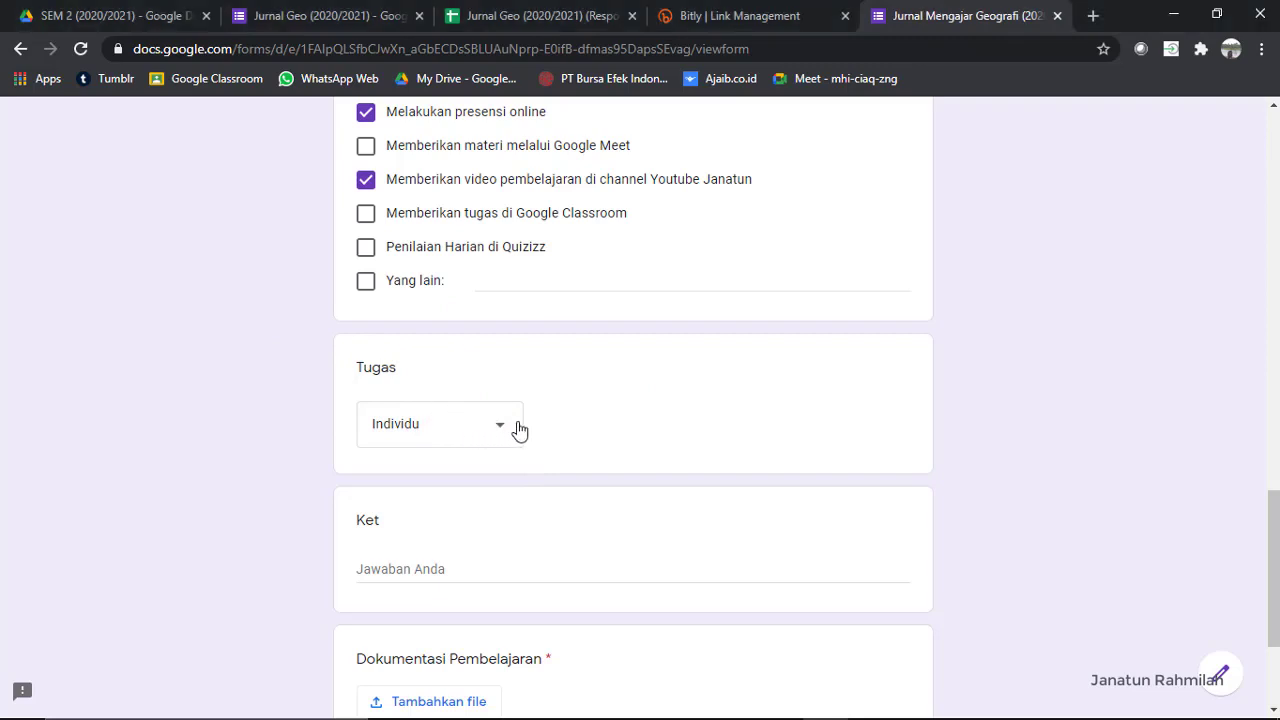
left_click(506, 431)
left_click(610, 414)
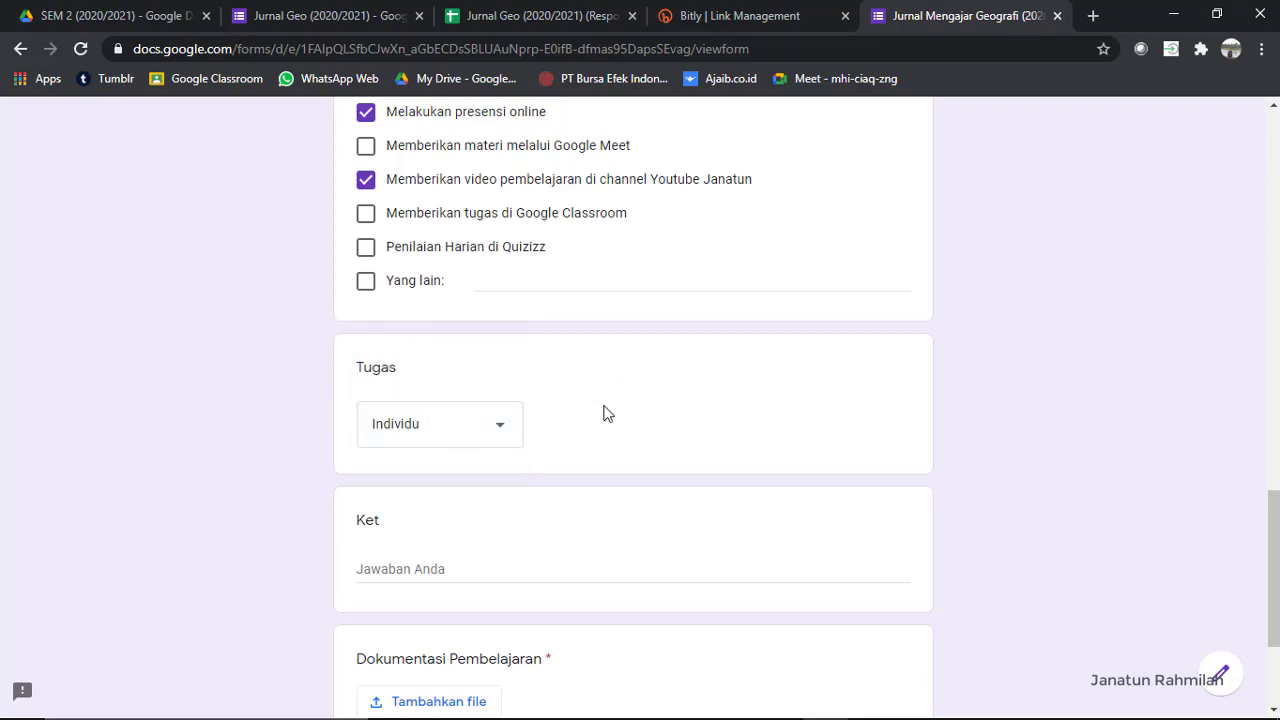
left_click(503, 437)
left_click(437, 434)
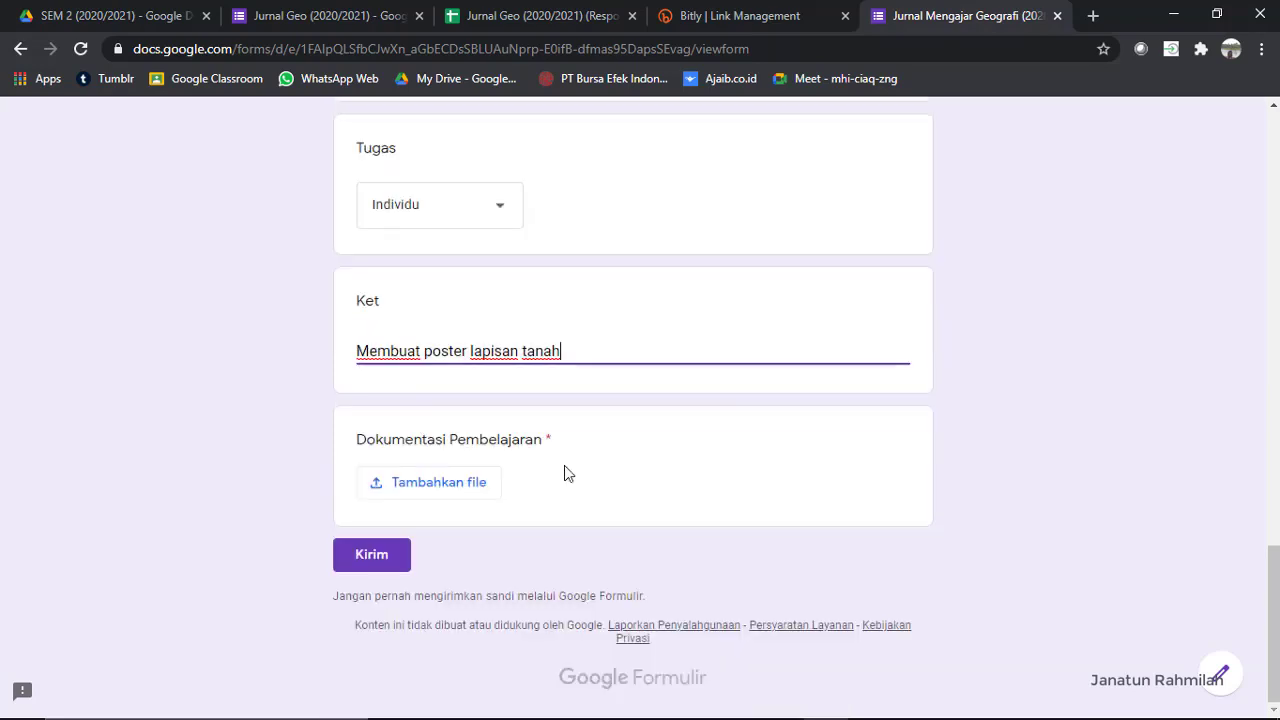
Step: Upload Screenshot (379).png from the device's Screenshots folder as the Dokumentasi Pembelajaran and submit the form
left_click(482, 494)
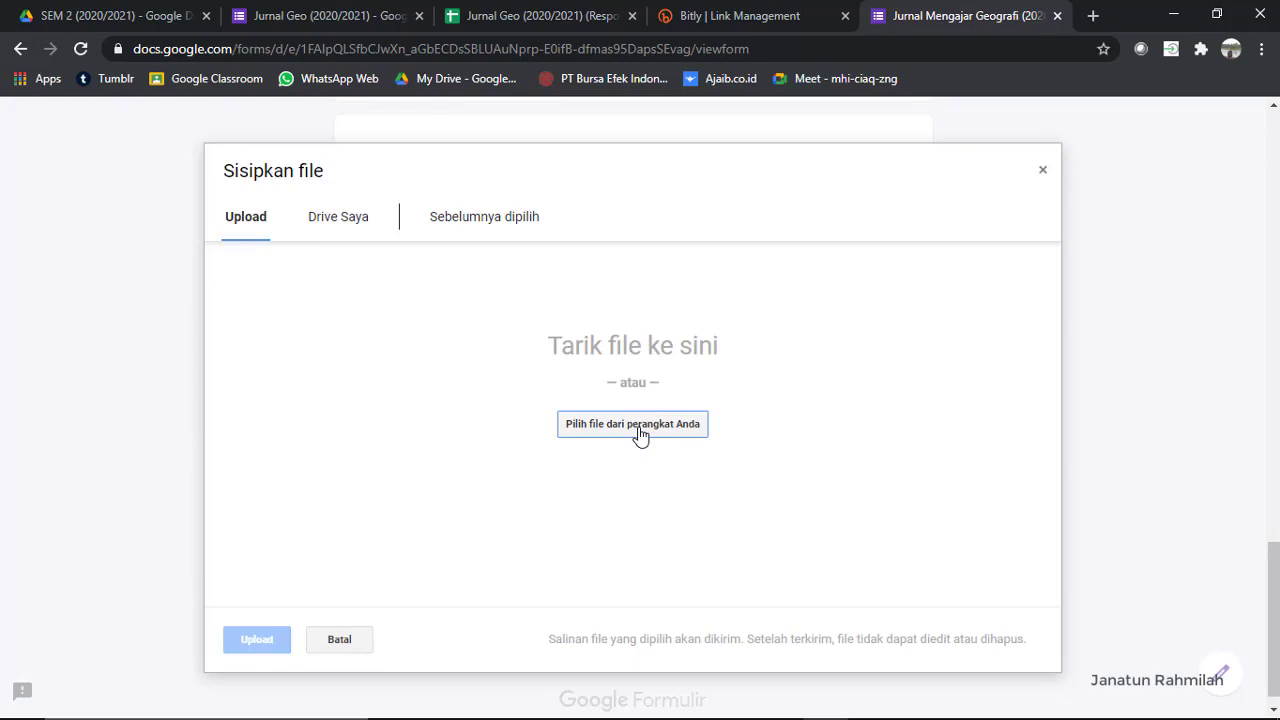
left_click(640, 436)
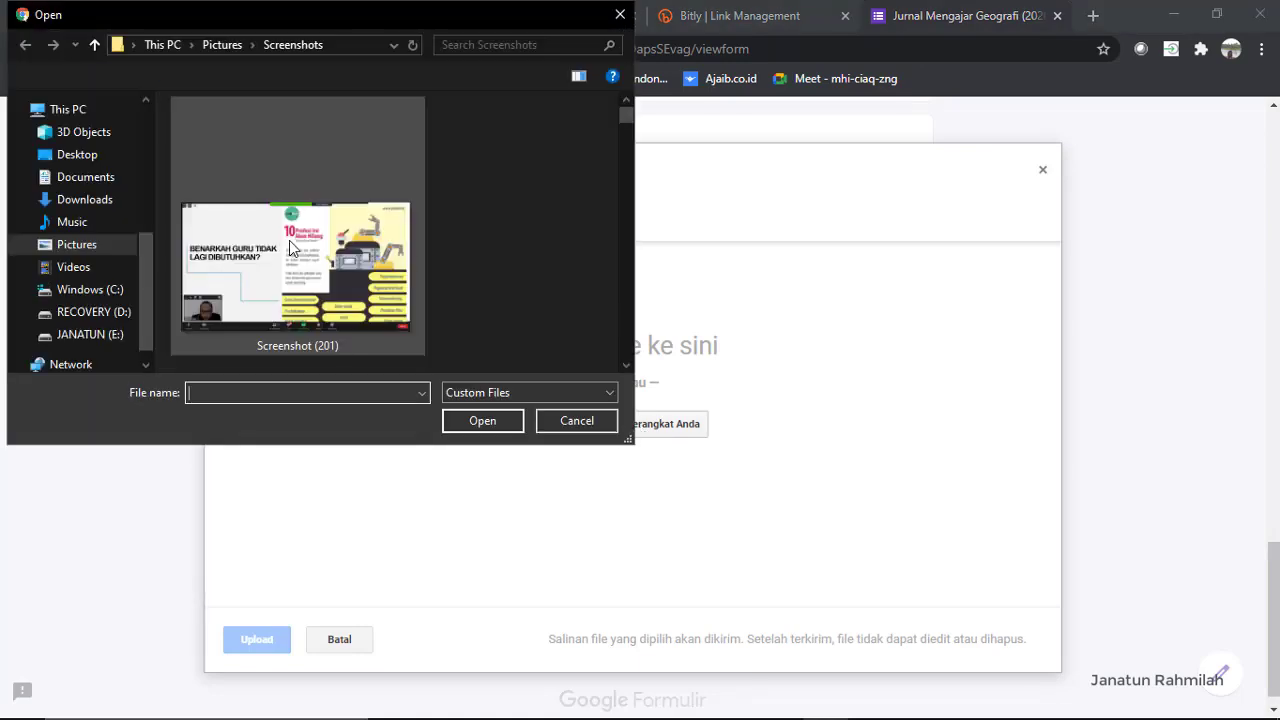
left_click_drag(623, 116, 623, 346)
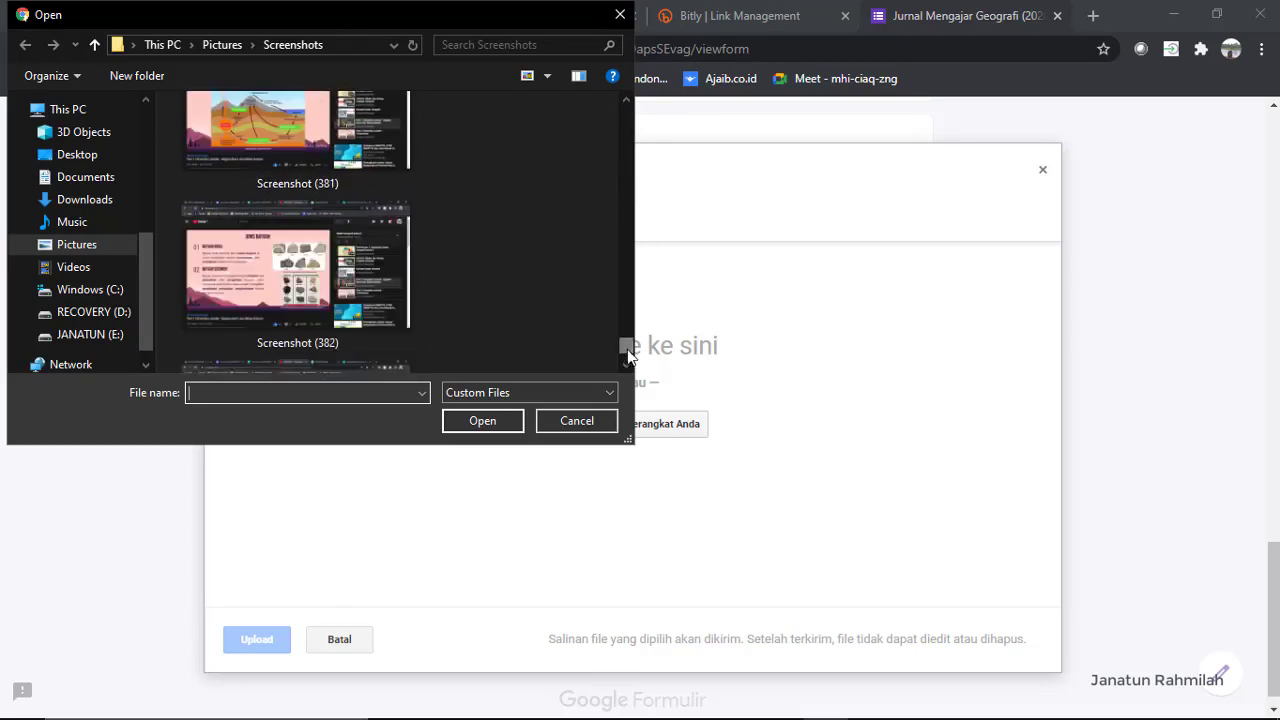
double_click(345, 305)
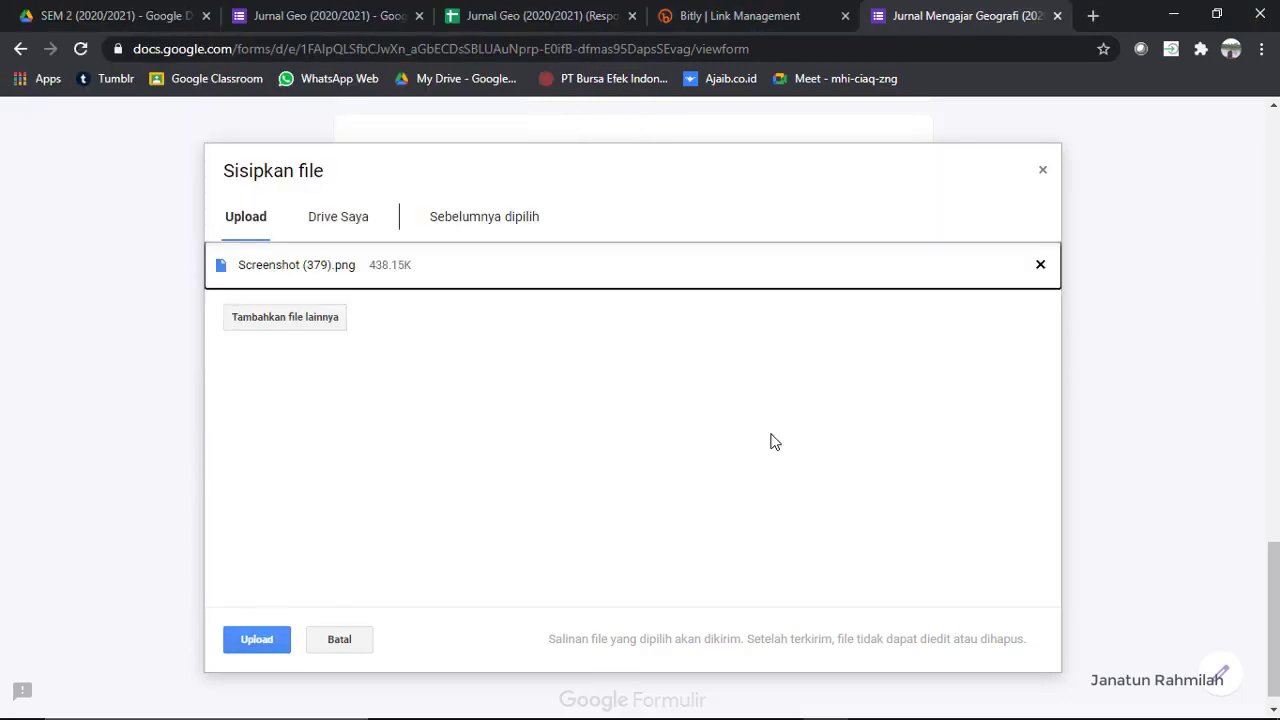
left_click(256, 639)
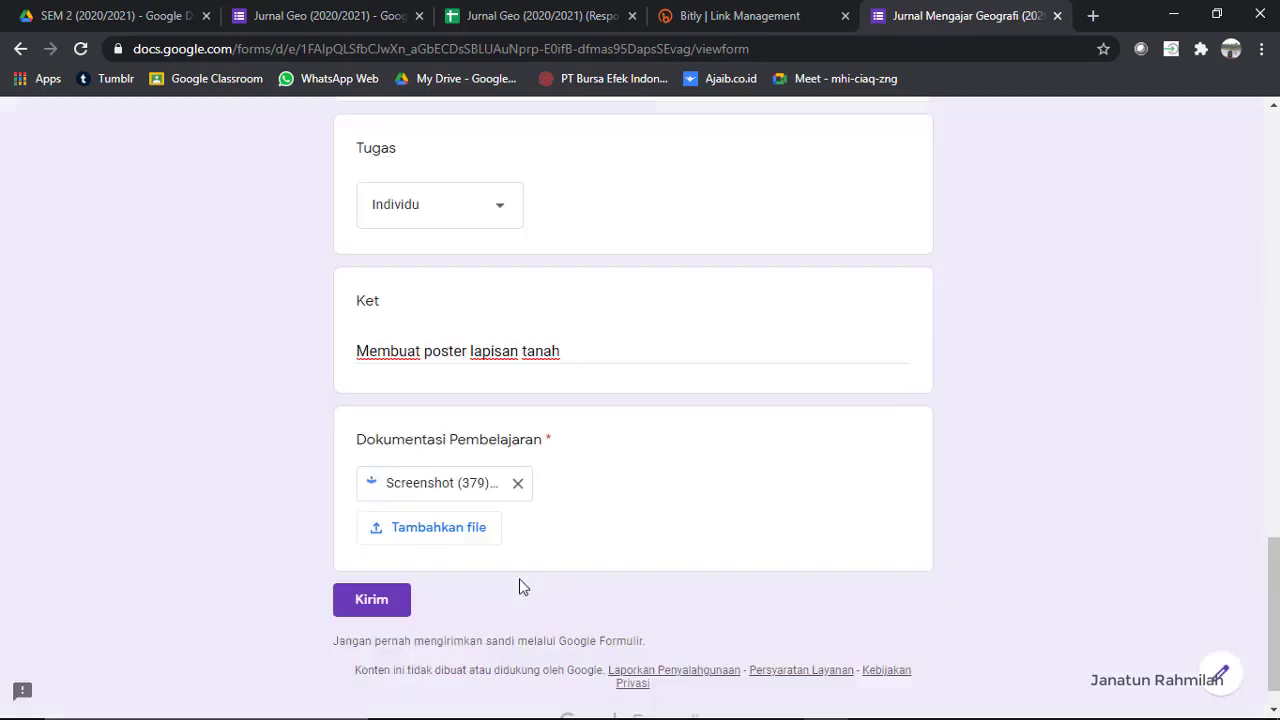
left_click(395, 605)
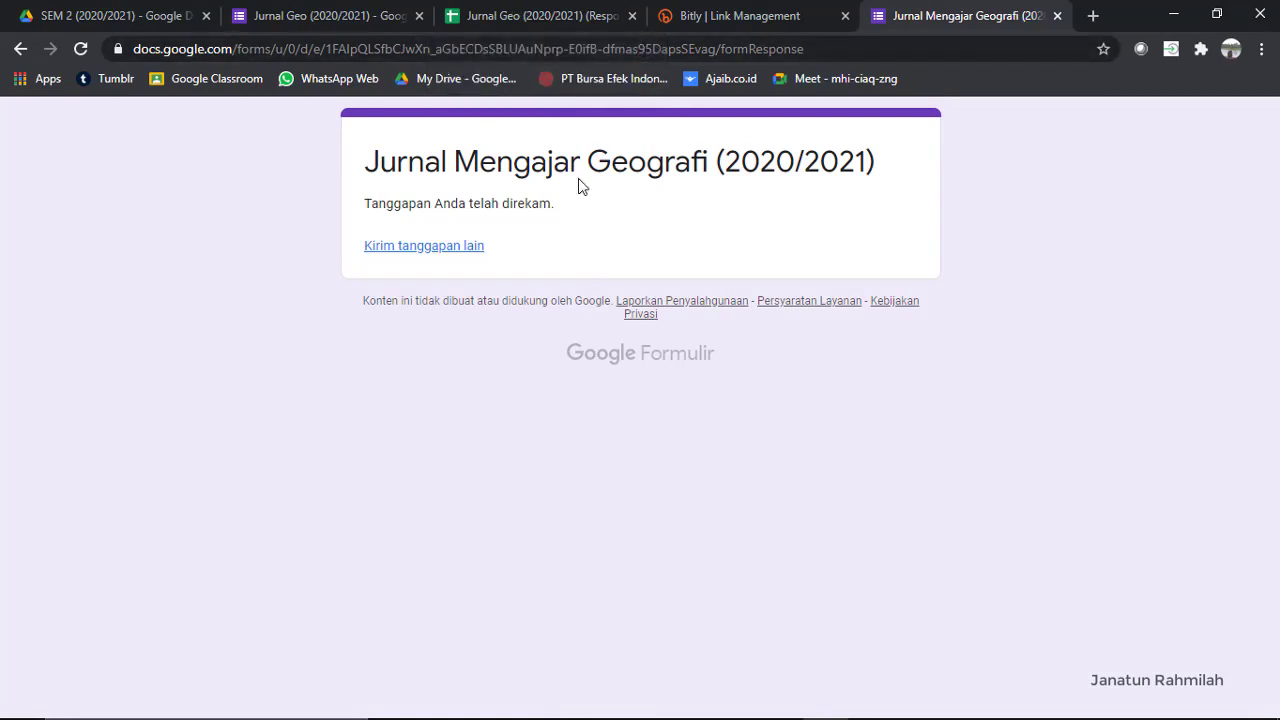
Step: Return to the Jurnal Geo (2020/2021) form editor and view the summary of its responses
left_click(320, 16)
scroll(694, 274, "up", 3)
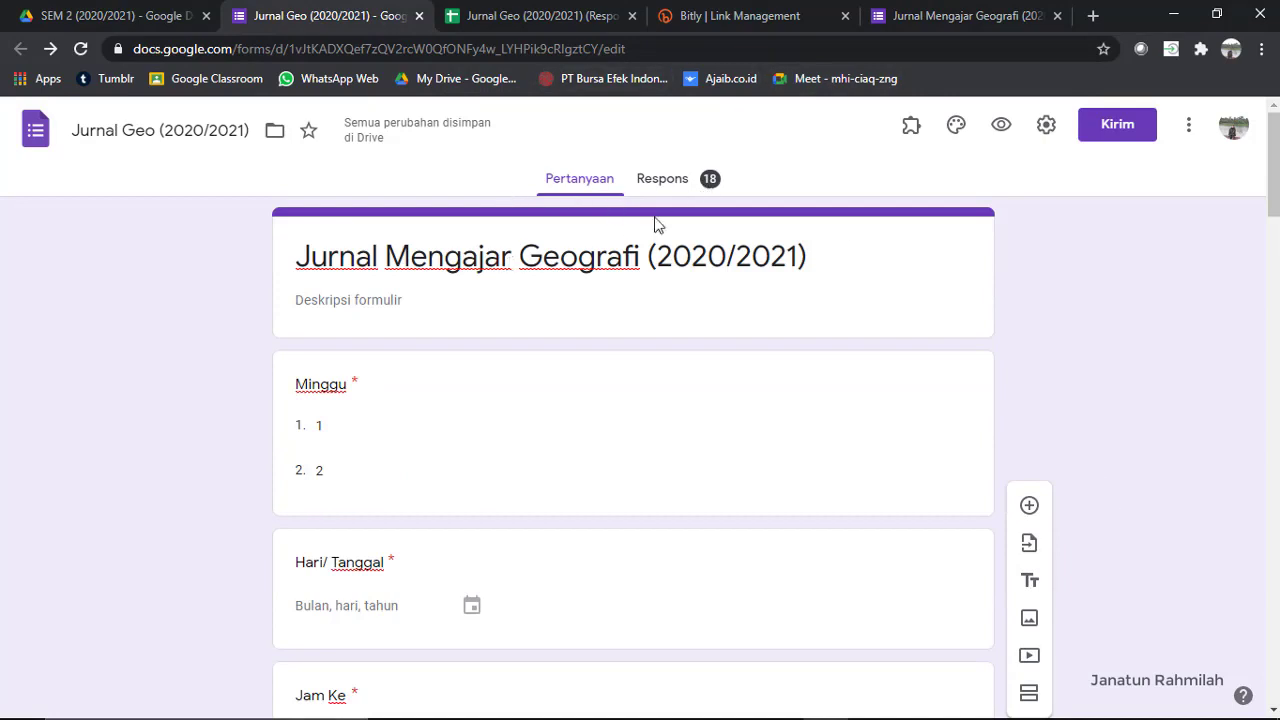
left_click(700, 182)
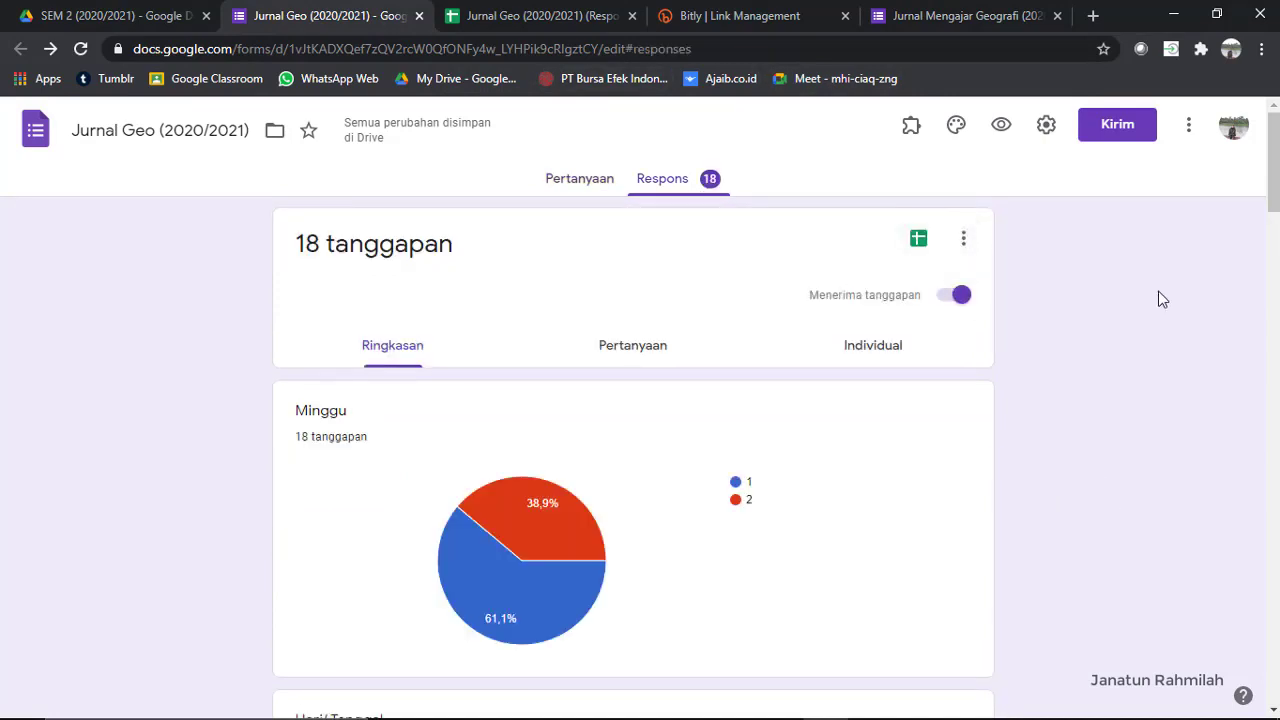
Step: Open the Jurnal Geo (2020/2021) (Responses) spreadsheet from the SEM 2 (2020/2021) Drive folder, closing its other tab
left_click(918, 242)
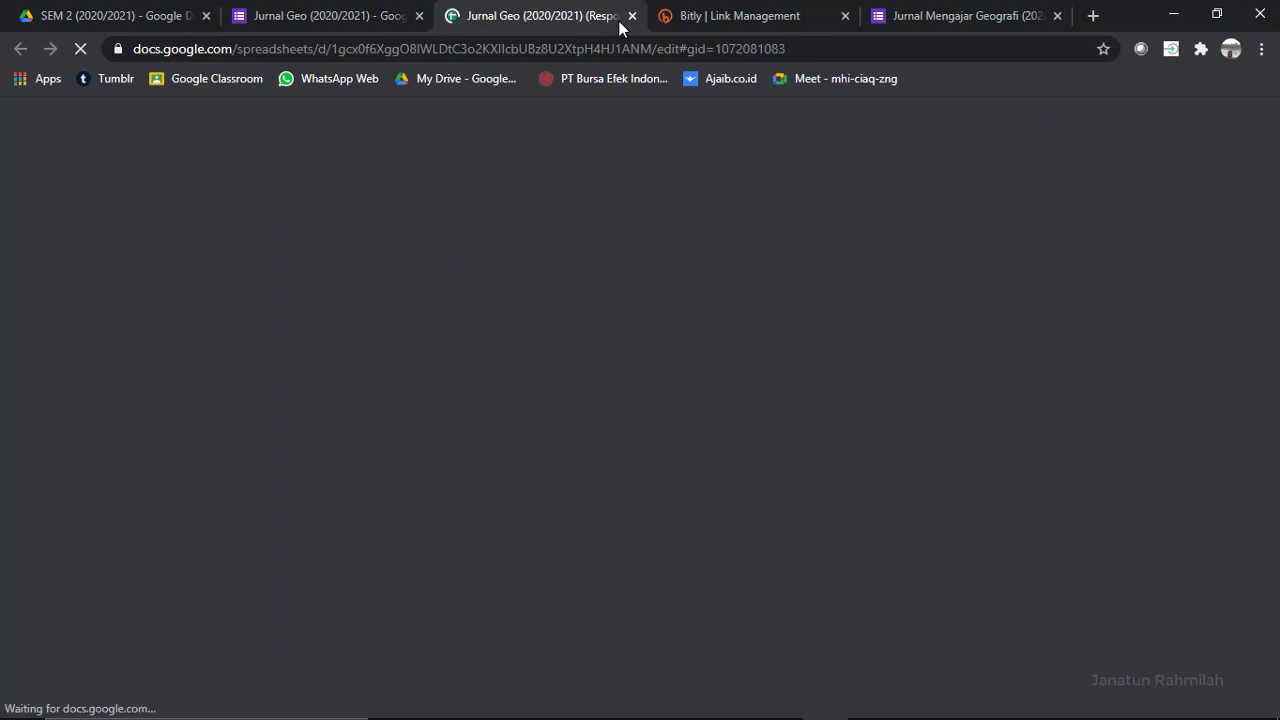
left_click(632, 16)
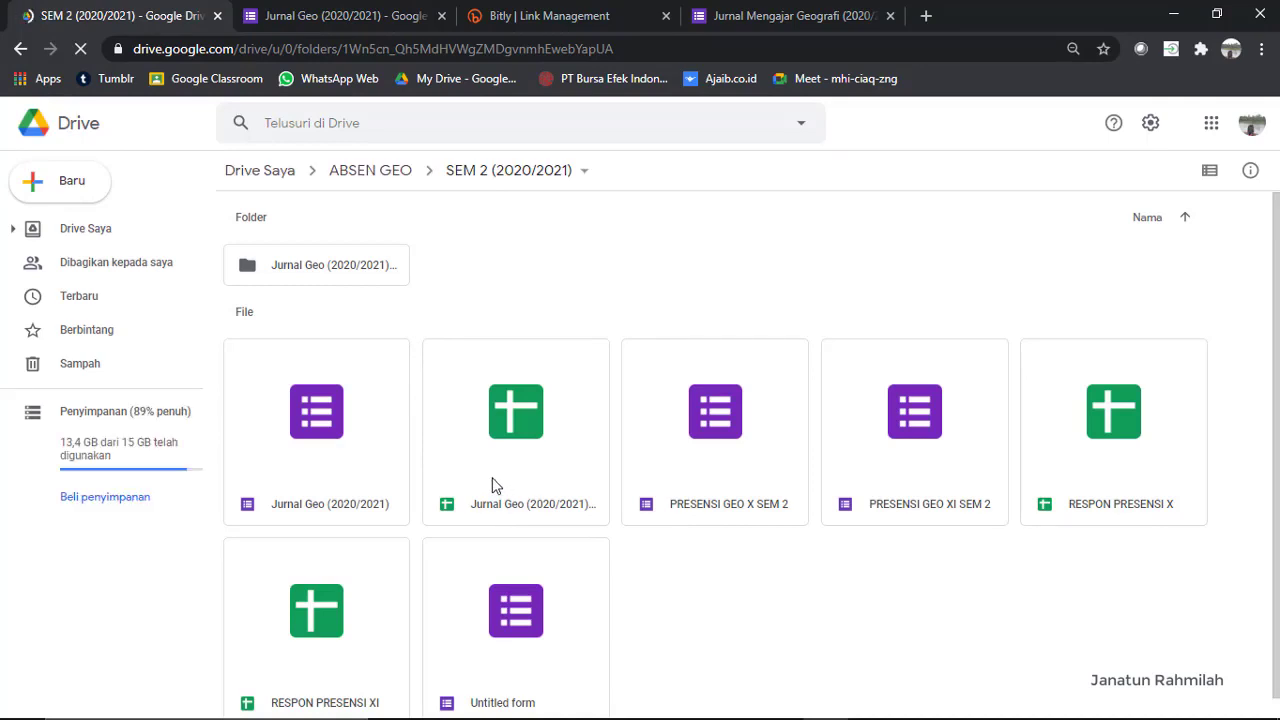
double_click(504, 505)
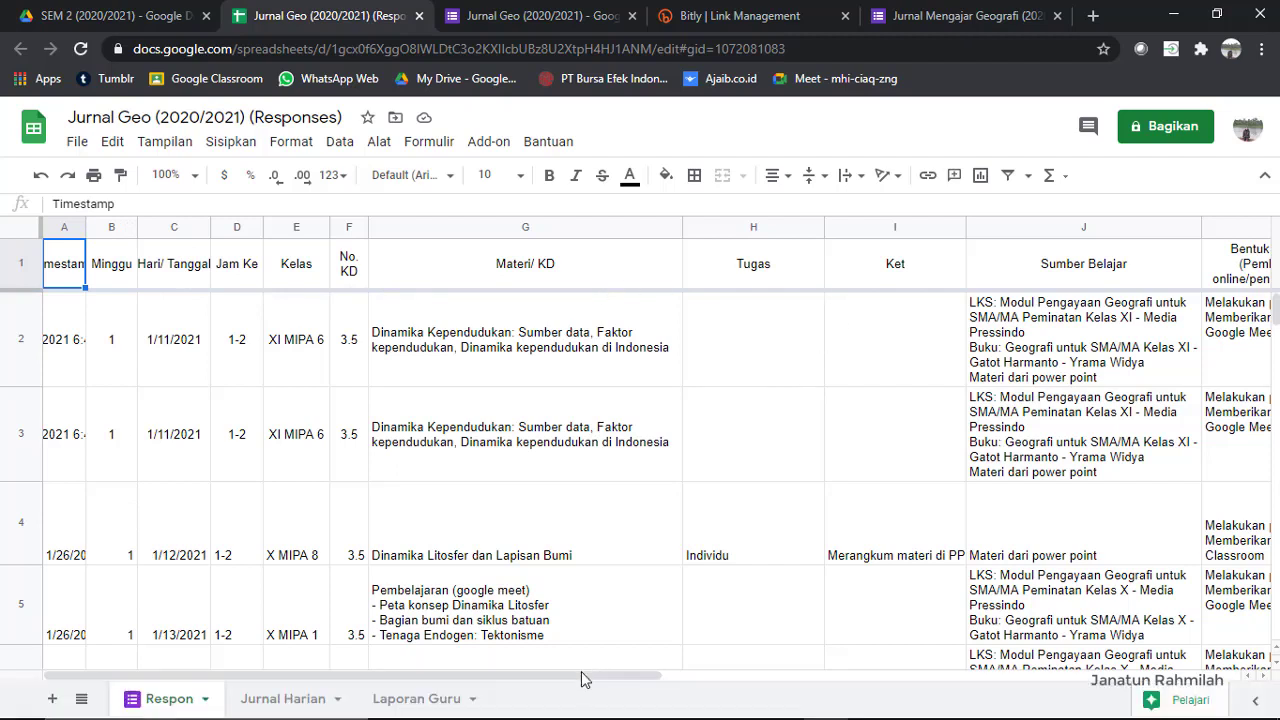
Step: Examine the Respon sheet across to the Dokumentasi Pembelajaran column and down to the newly submitted entry and its file link
left_click_drag(581, 673, 835, 675)
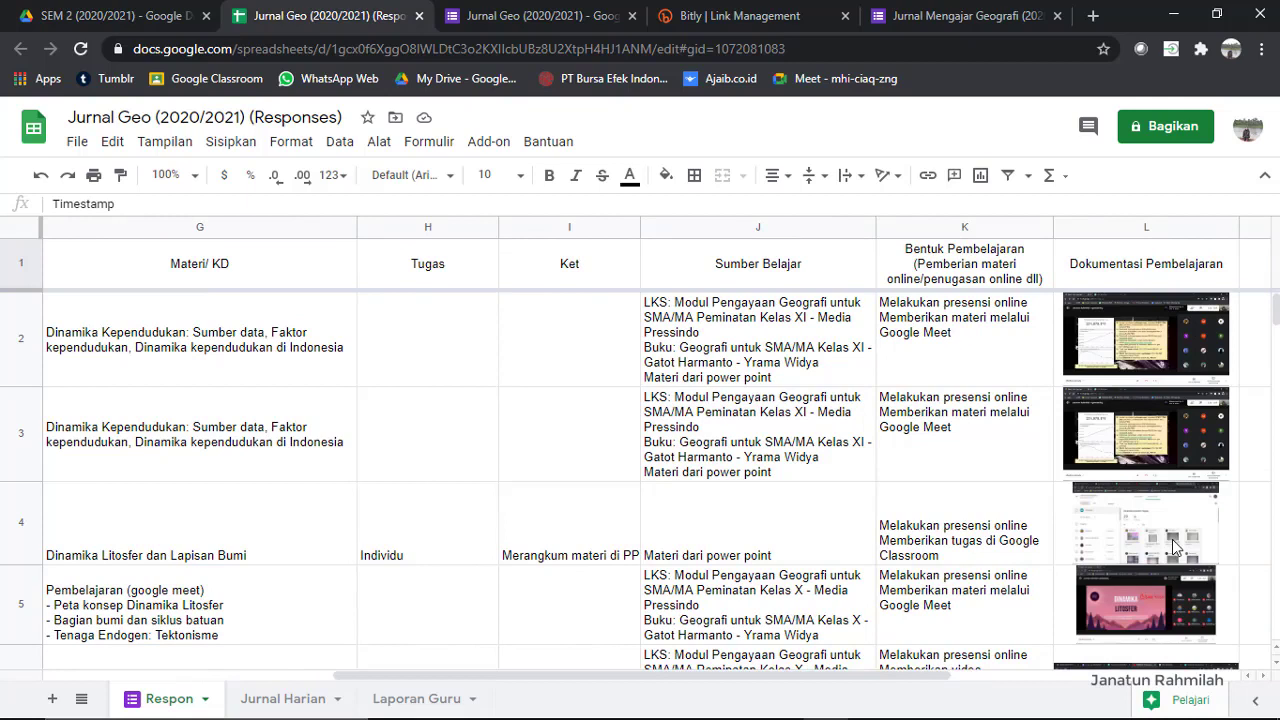
scroll(1172, 540, "down", 4)
scroll(1176, 549, "down", 10)
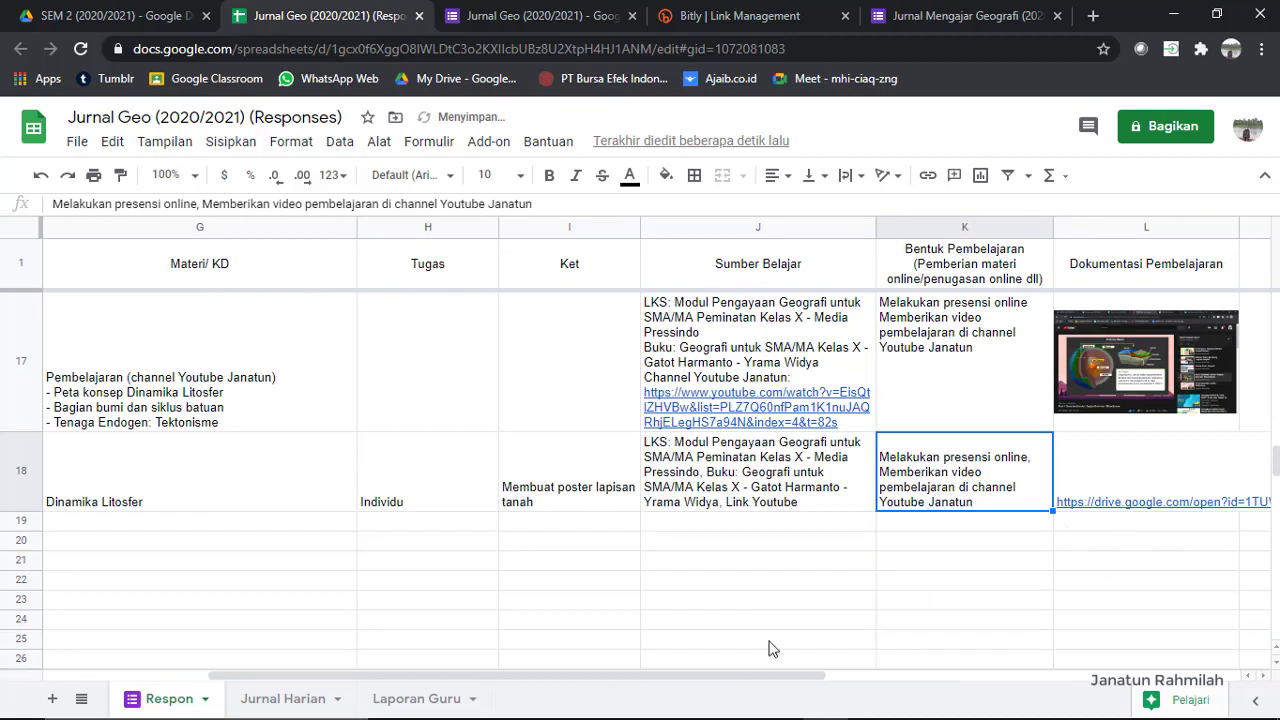
left_click_drag(778, 676, 849, 678)
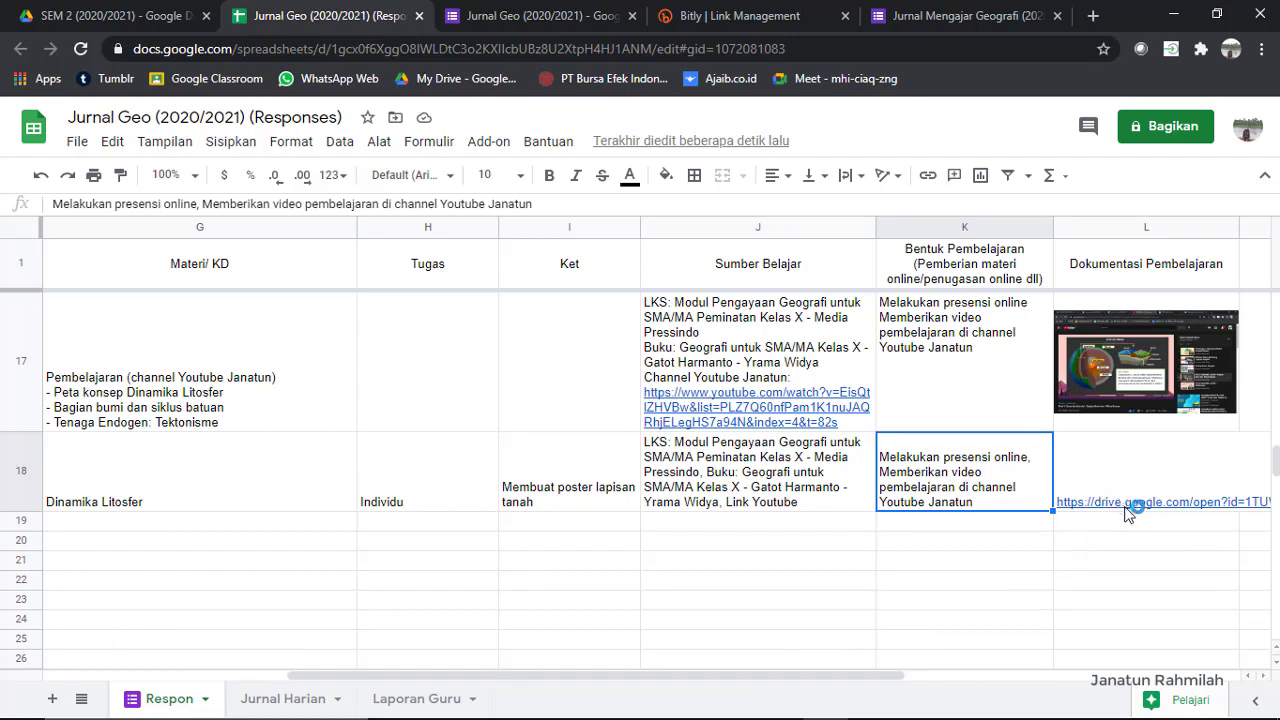
mouse_move(1133, 509)
Step: Open the Jurnal Harian sheet and inspect the contents of the Hari/ Tanggal and No header cells
left_click(286, 706)
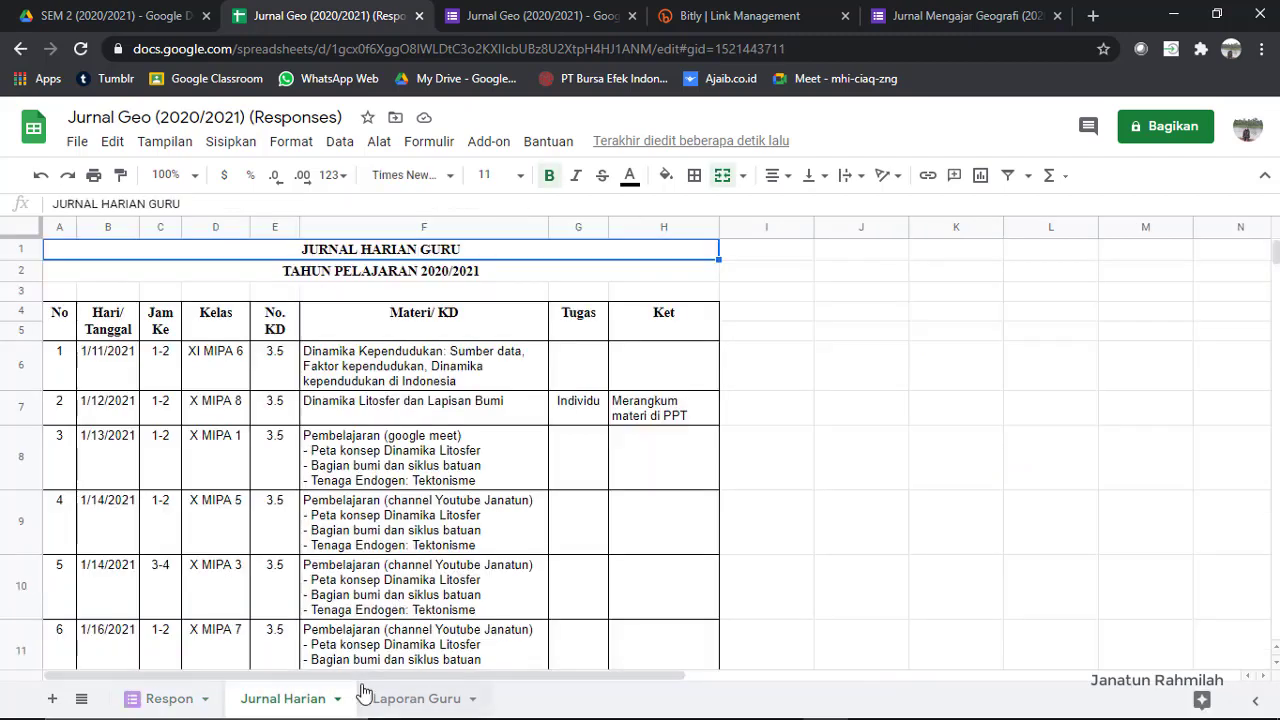
left_click(113, 323)
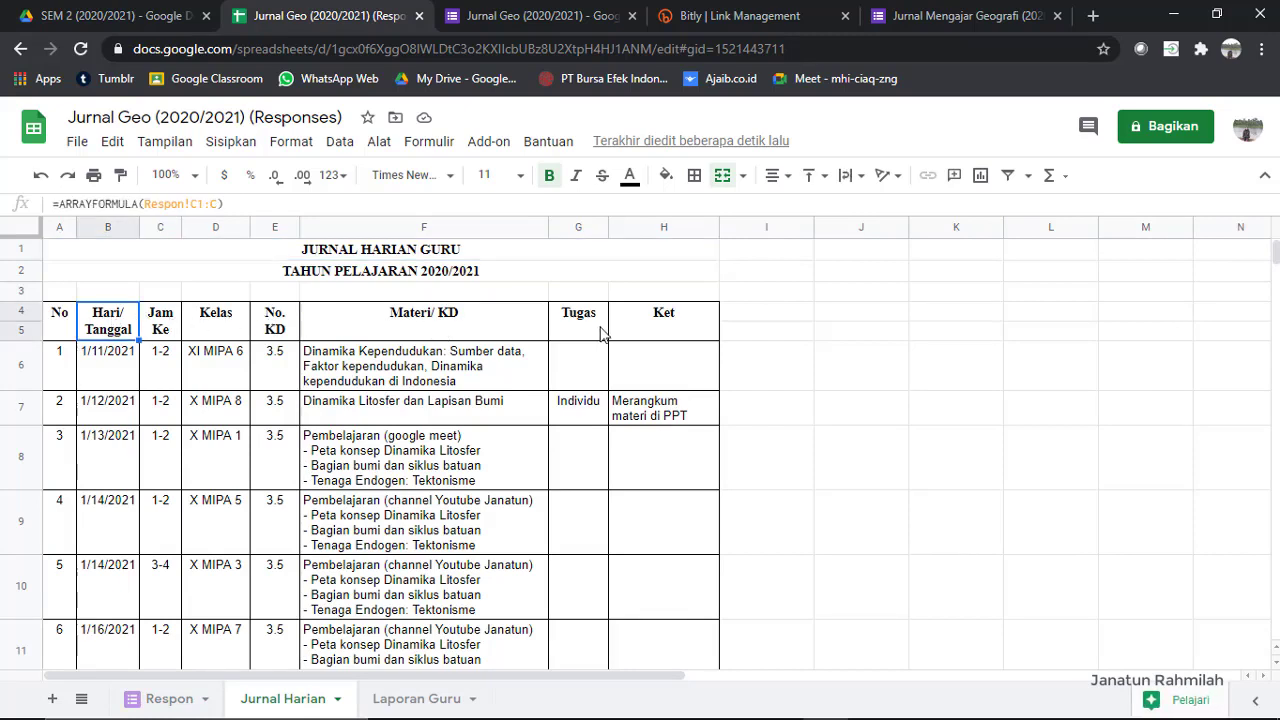
left_click(63, 329)
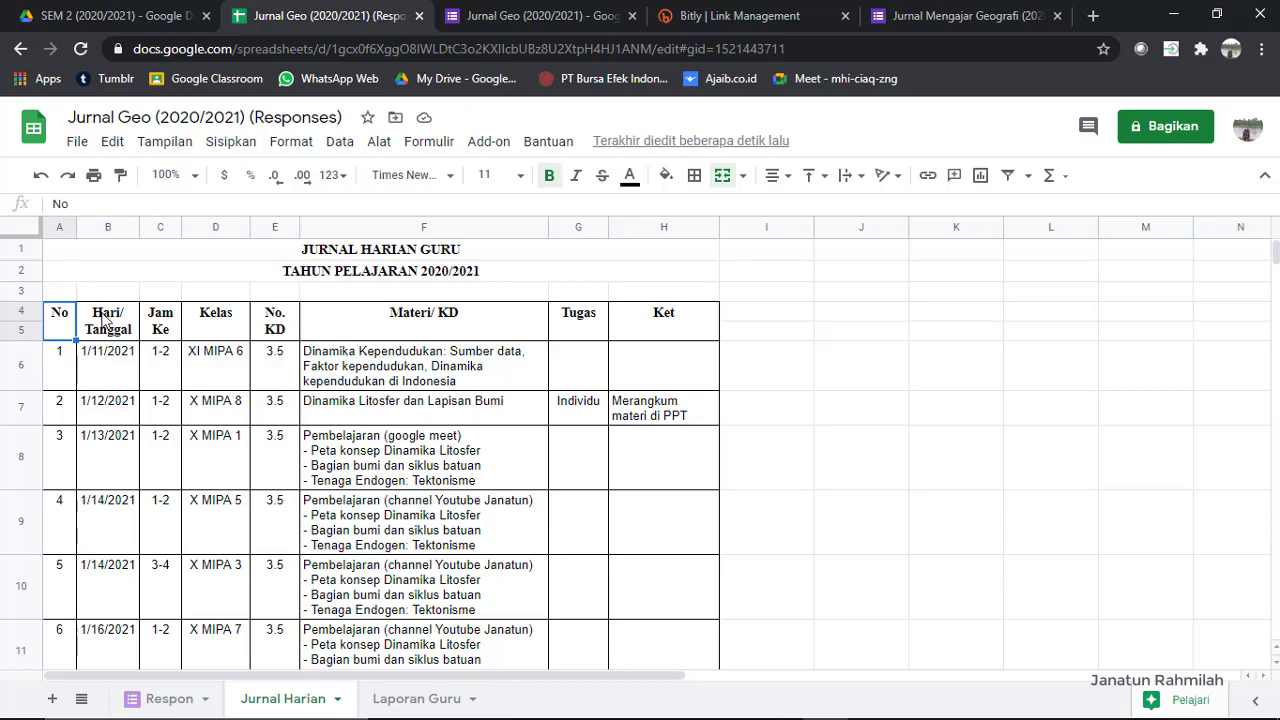
Step: Clear the array formula from the Hari/ Tanggal header cell of the Jurnal Harian sheet
left_click(105, 321)
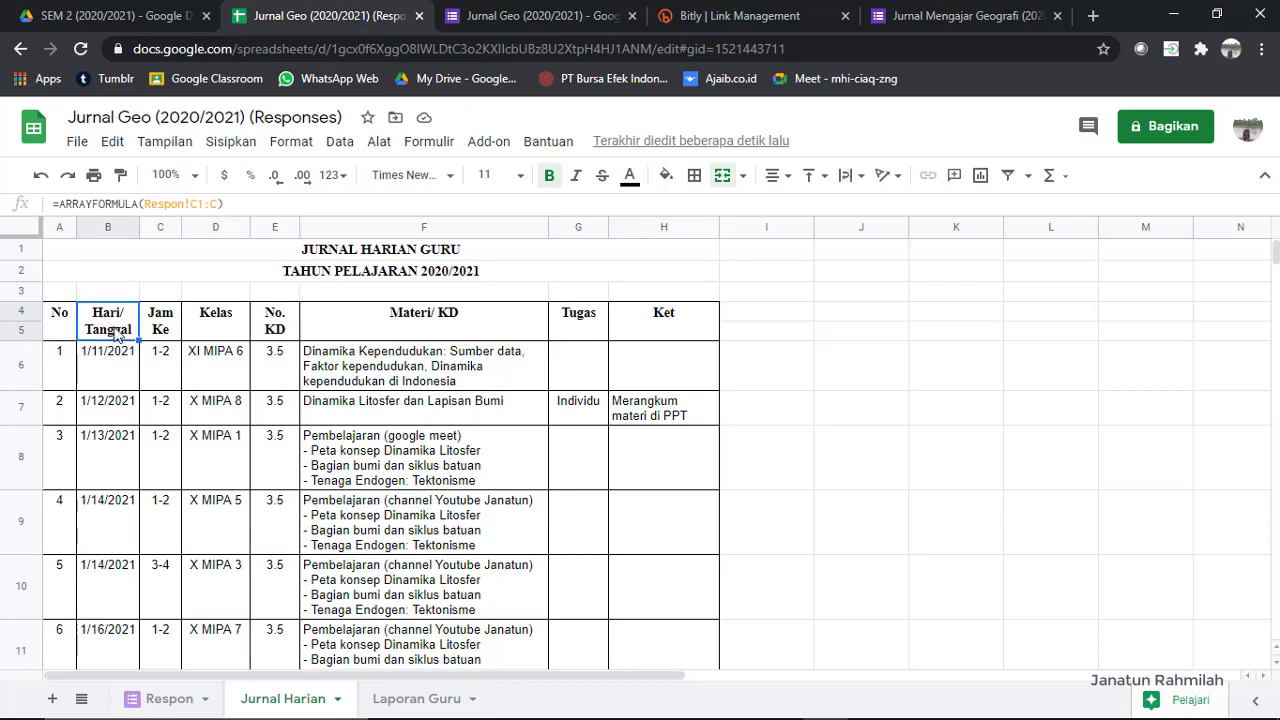
left_click(104, 228)
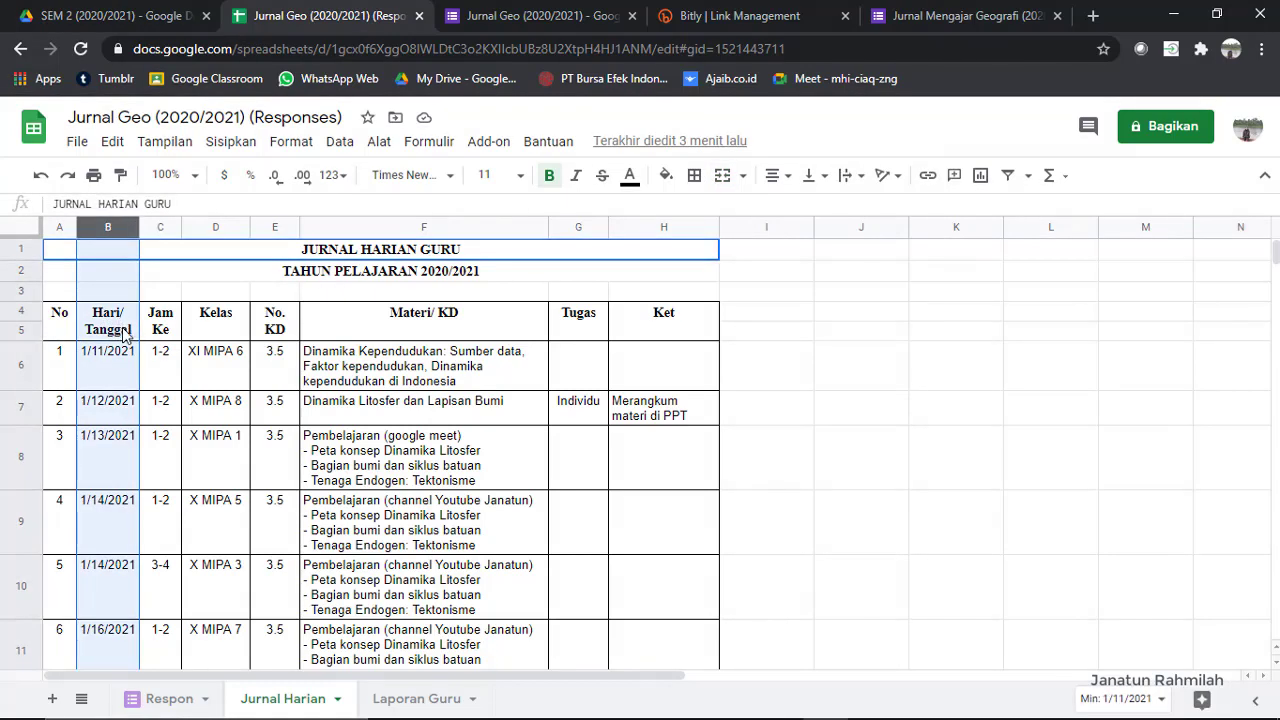
left_click(89, 336)
key("Delete")
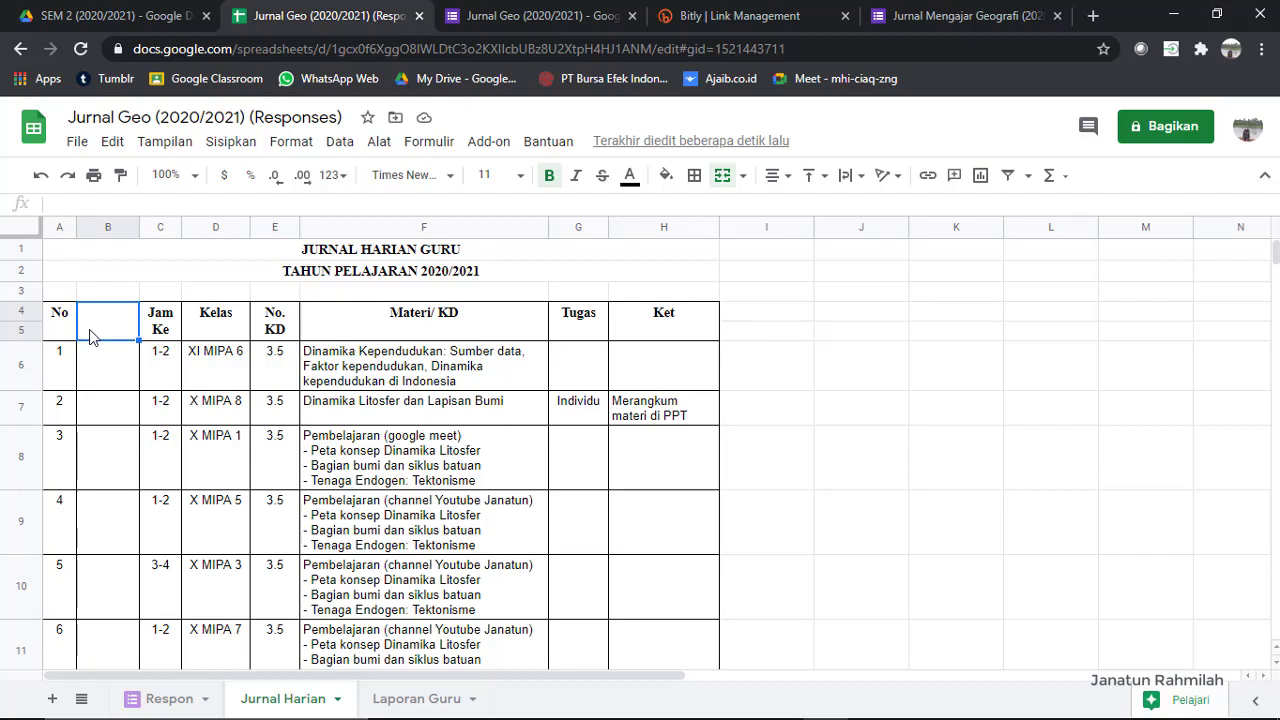
Step: Check the Respon sheet's name and enter =ARRAYFORMULA(Respon!C1:C) in the emptied header cell B4 of the Jurnal Harian sheet
left_click(172, 701)
double_click(170, 700)
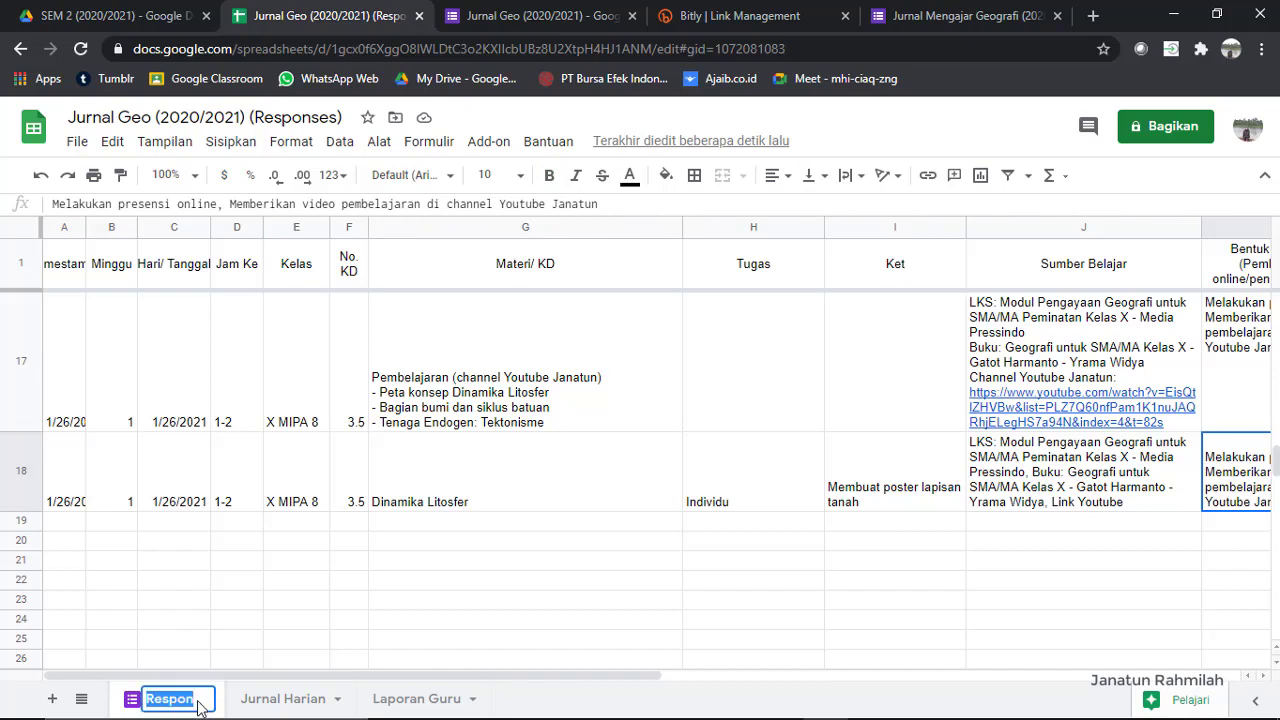
left_click(276, 699)
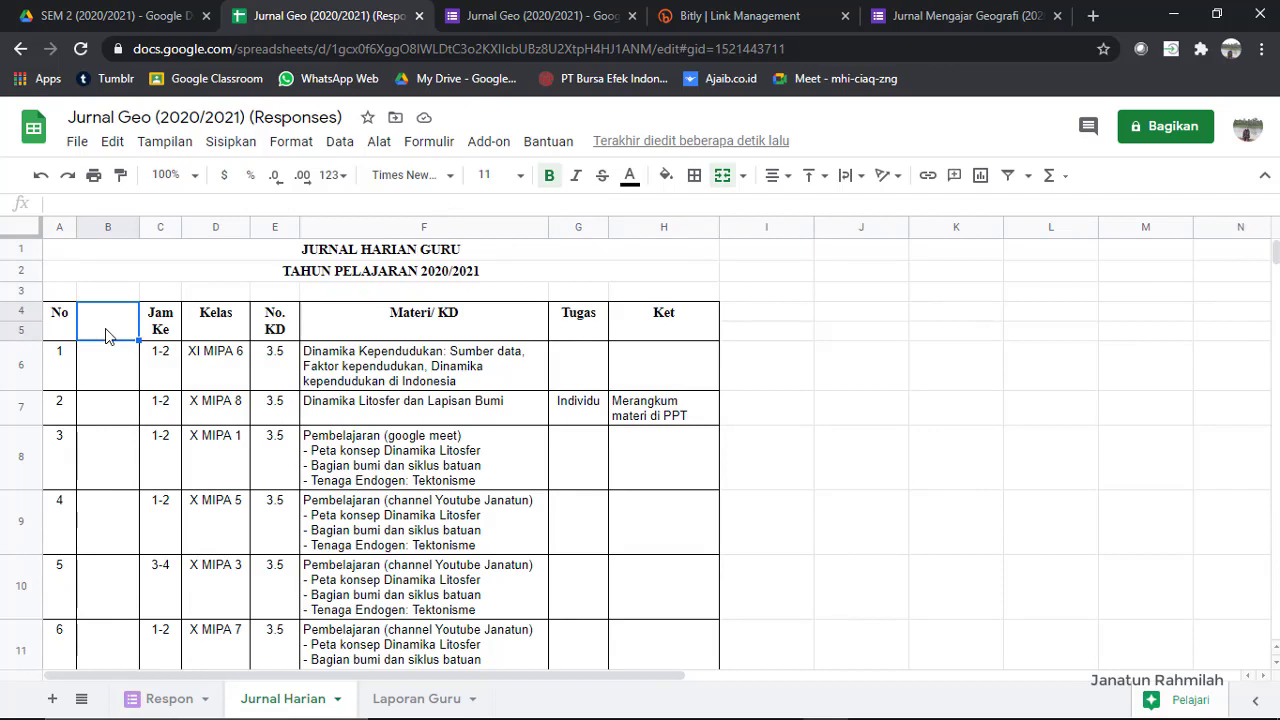
left_click(158, 205)
type("=ARRAY")
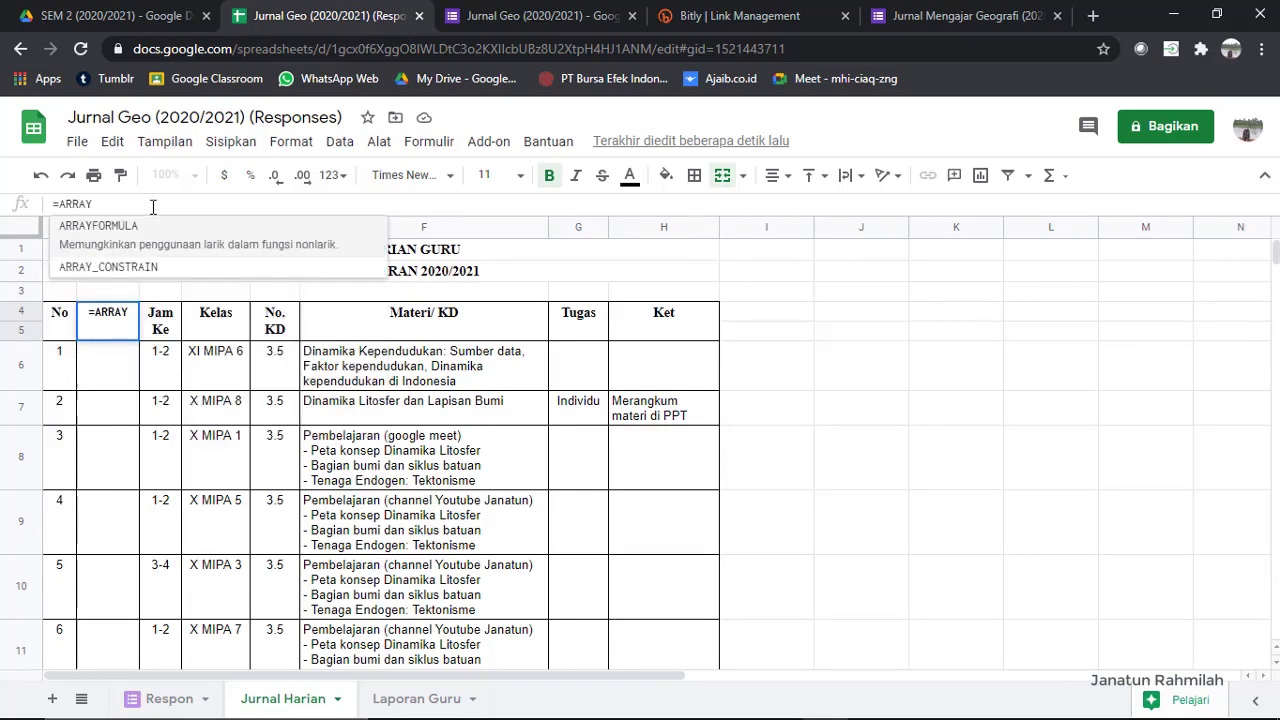
left_click(151, 233)
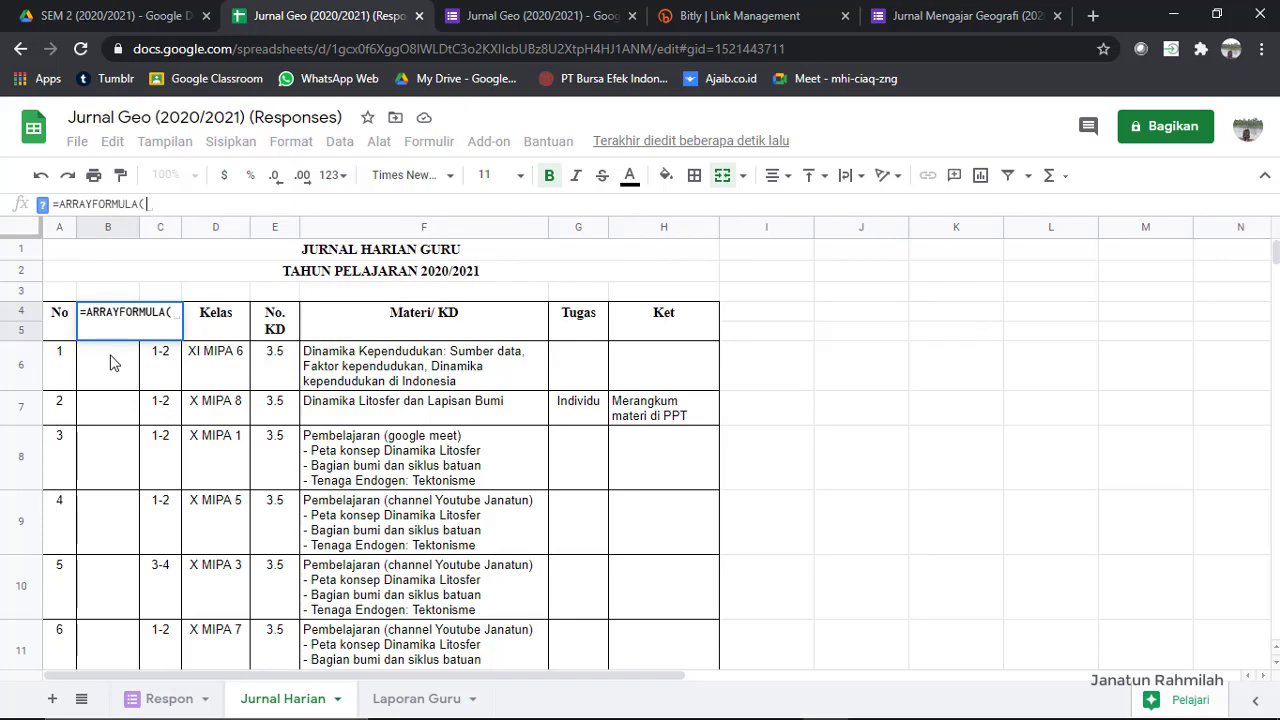
left_click(170, 698)
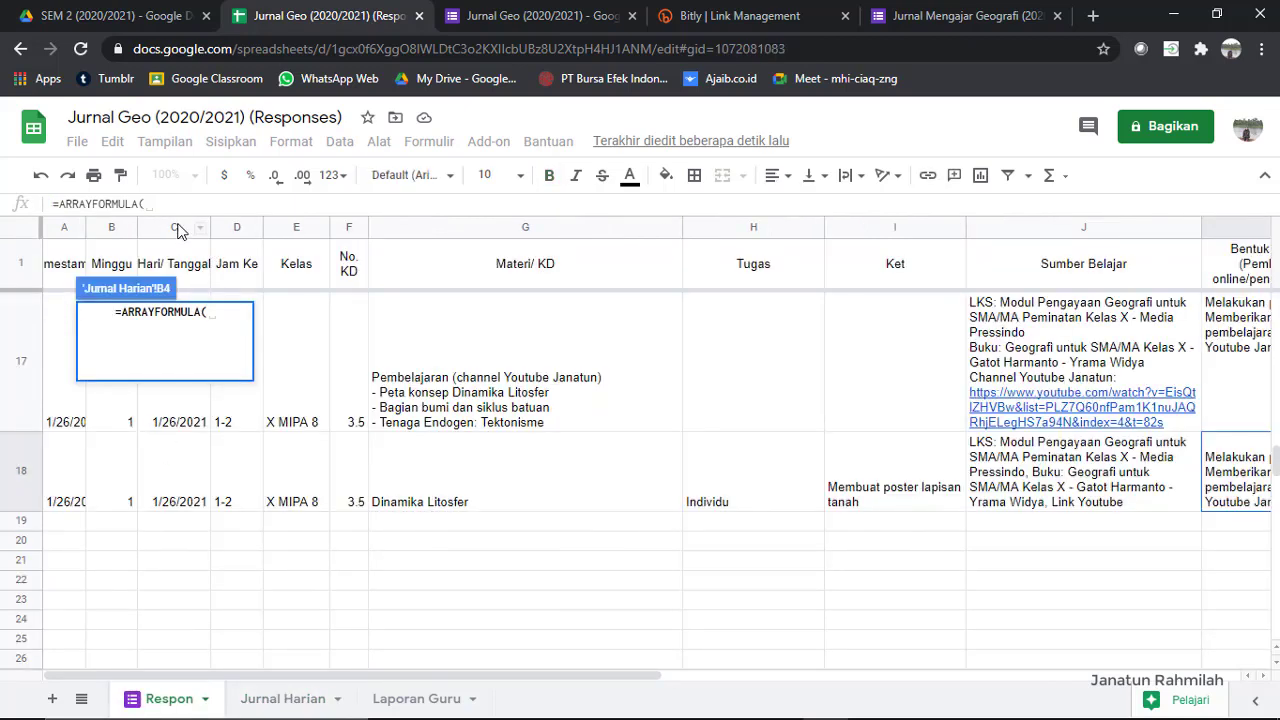
type("Re")
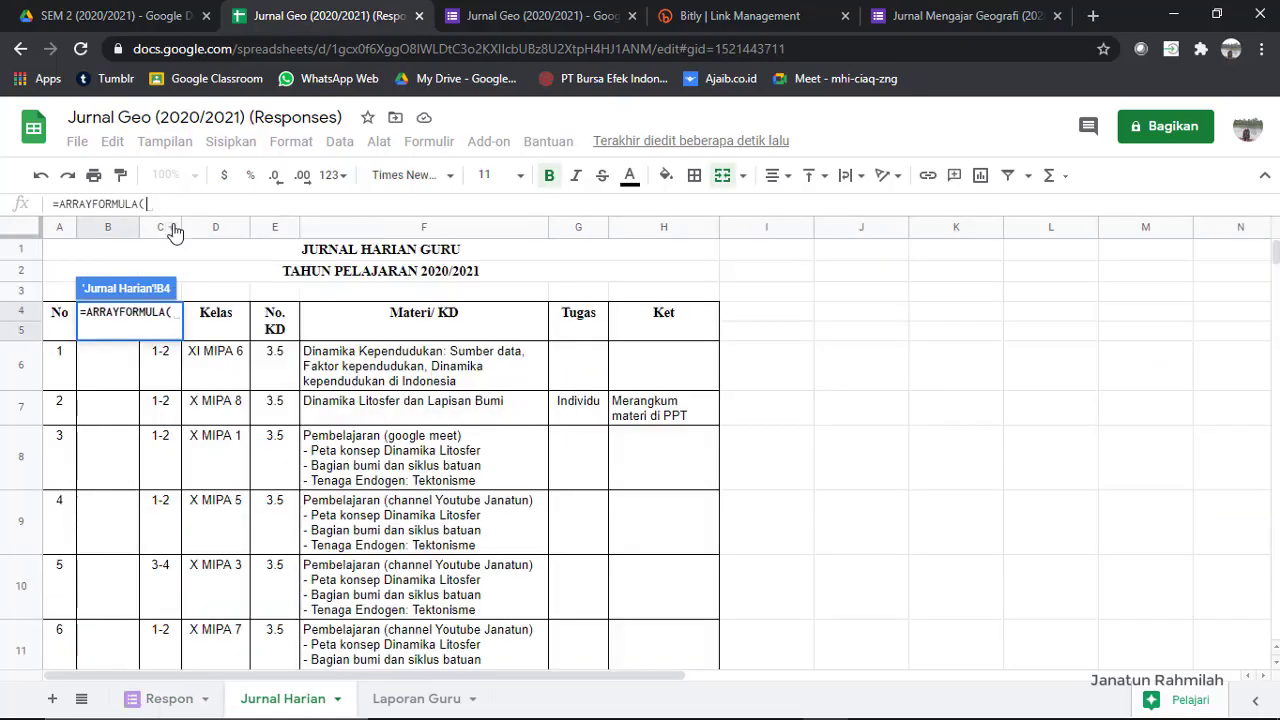
type("spon")
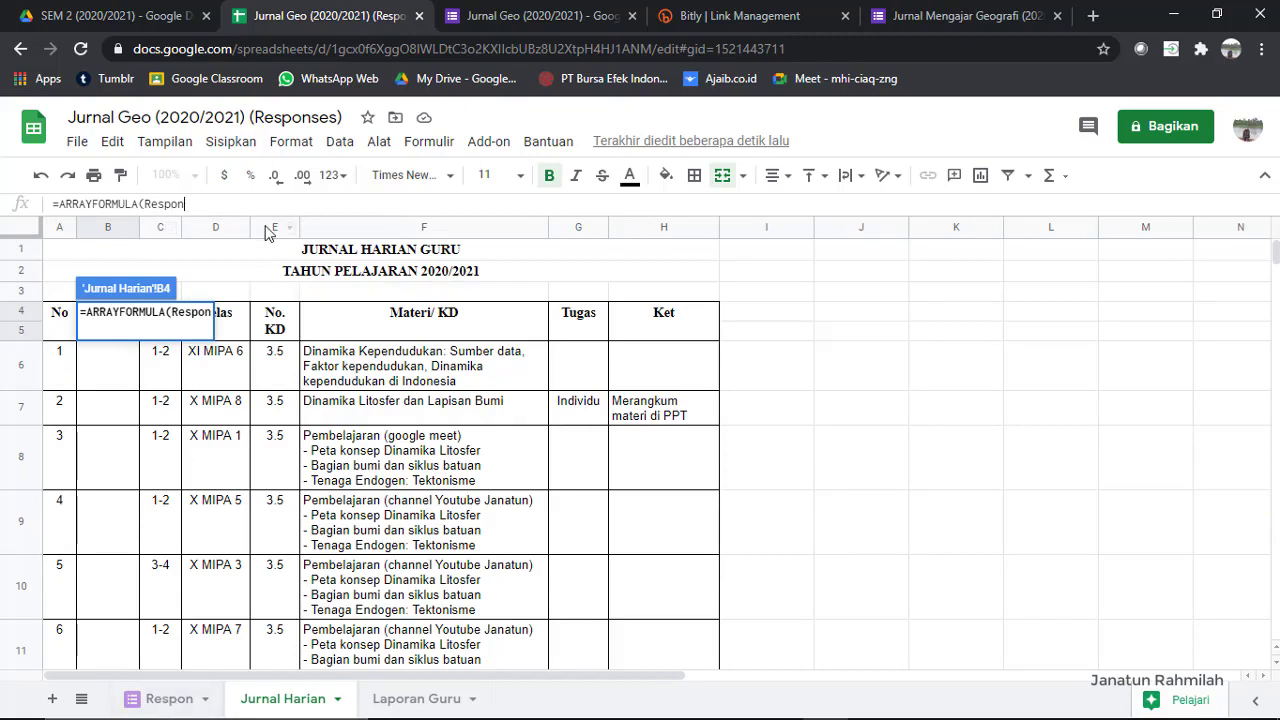
type("!")
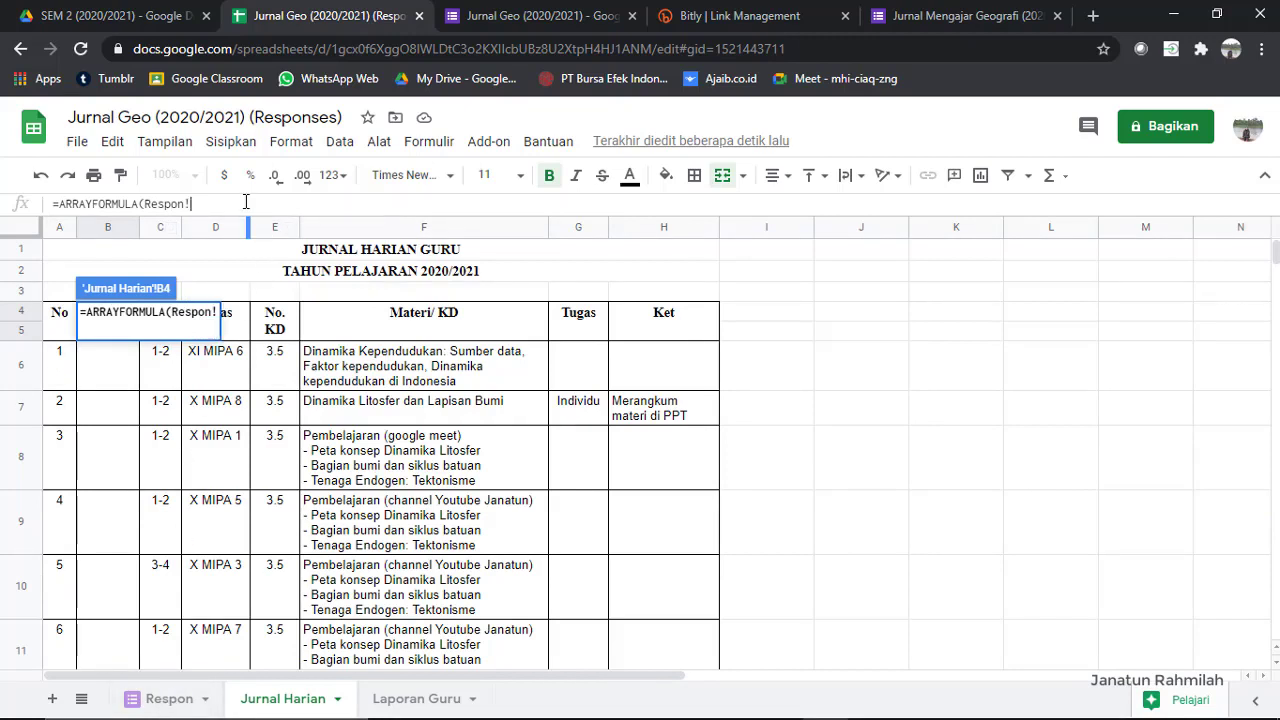
type("C1")
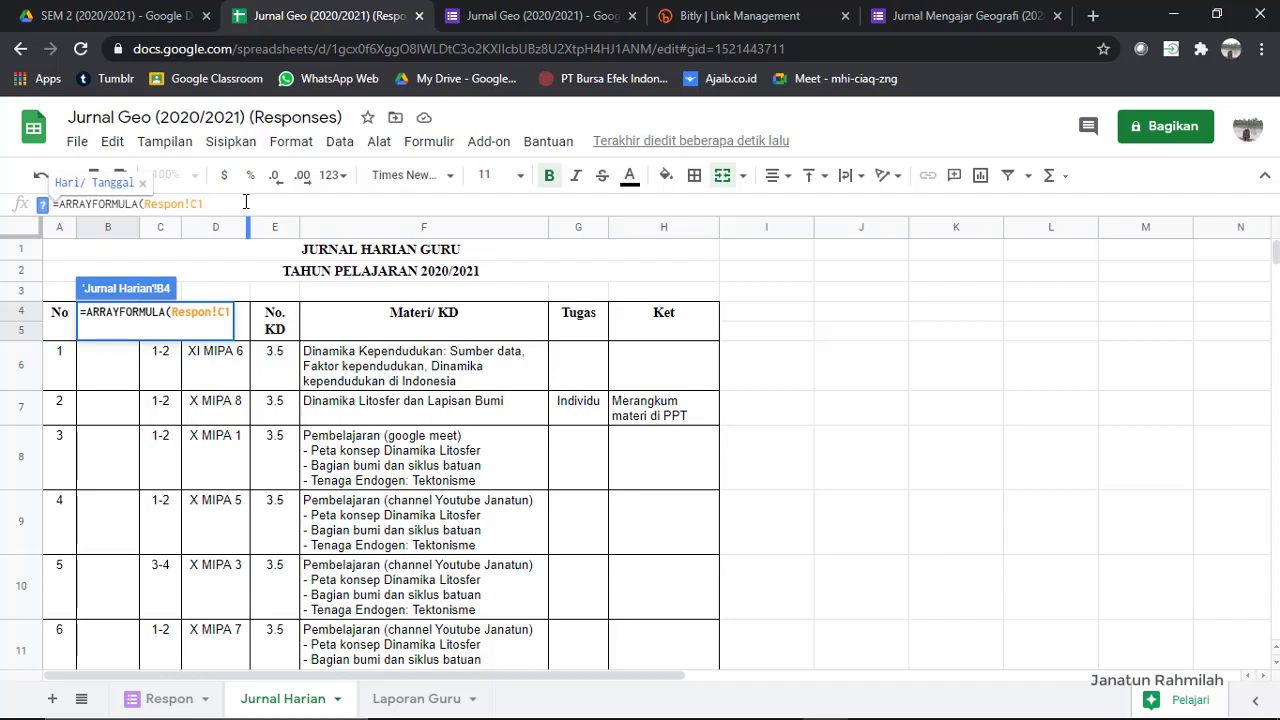
type(":")
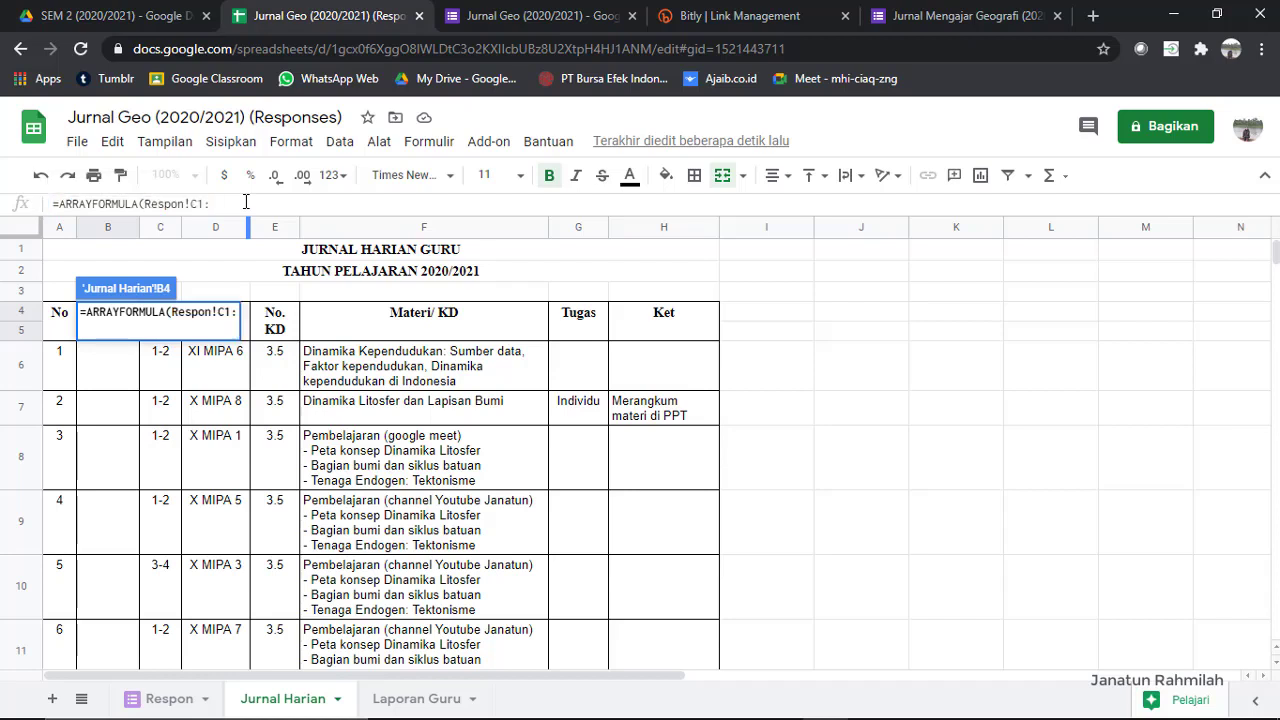
type("C")
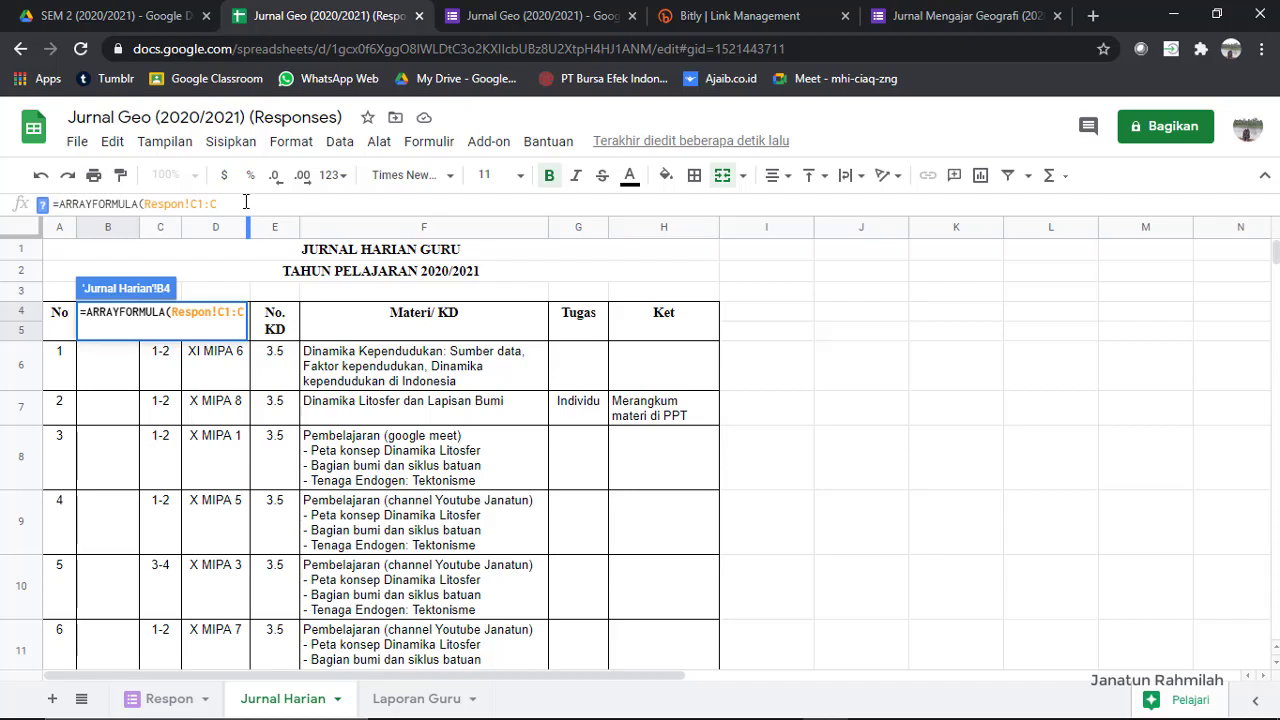
type(")")
key("Return")
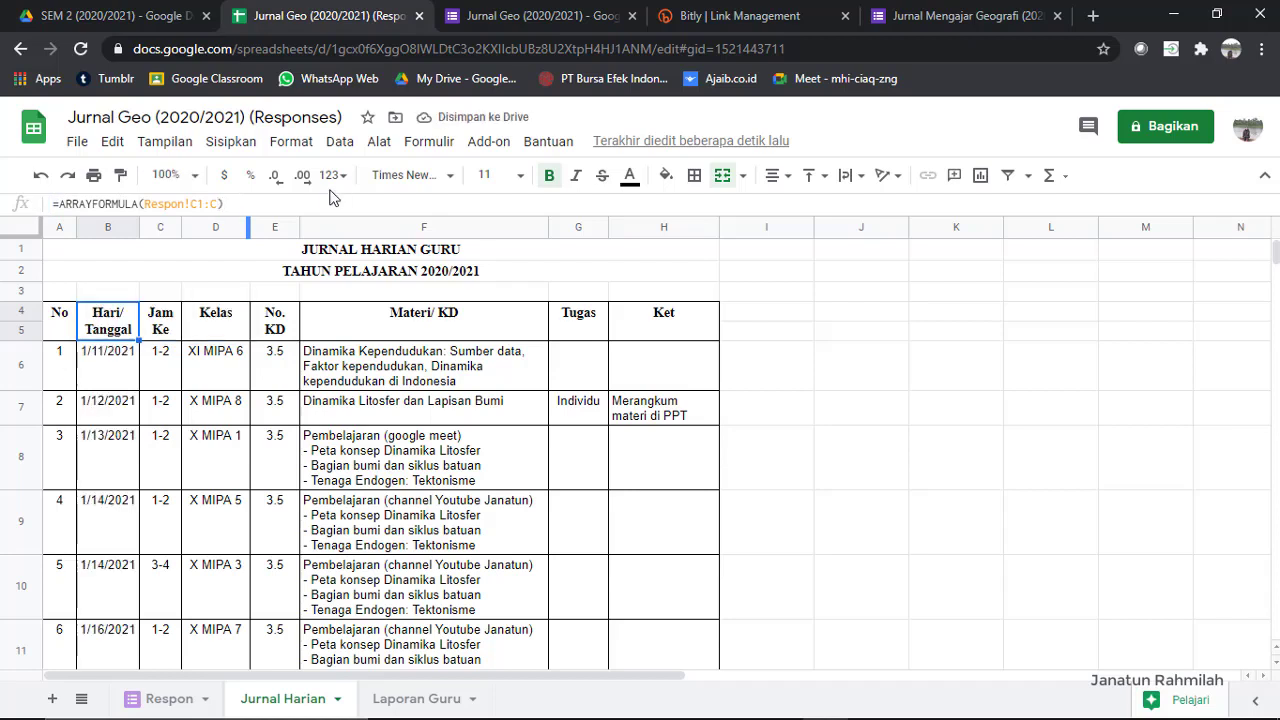
Step: Inspect the formulas in the Jurnal Harian header cells from Jam Ke to Ket and the contents of the entries below
left_click(160, 325)
left_click(210, 330)
left_click(275, 332)
left_click(395, 338)
left_click(562, 337)
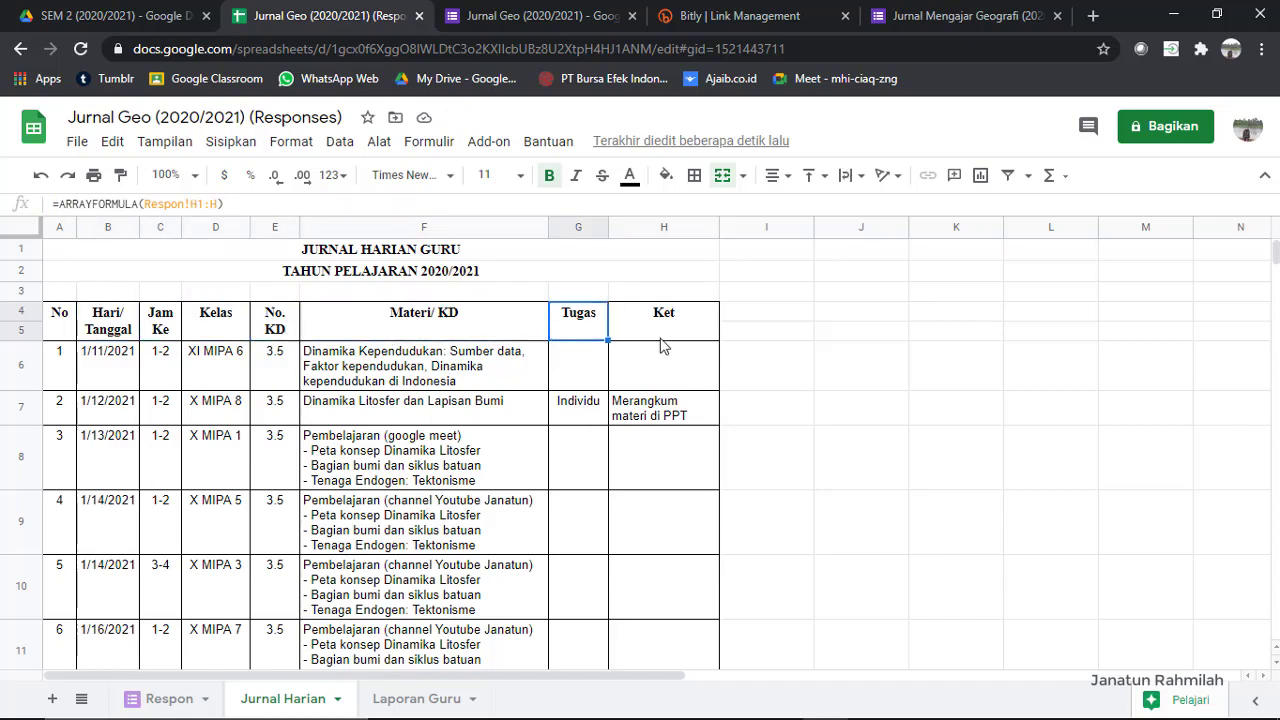
left_click(658, 336)
left_click(474, 413)
left_click(475, 437)
scroll(486, 458, "down", 1)
scroll(460, 497, "up", 1)
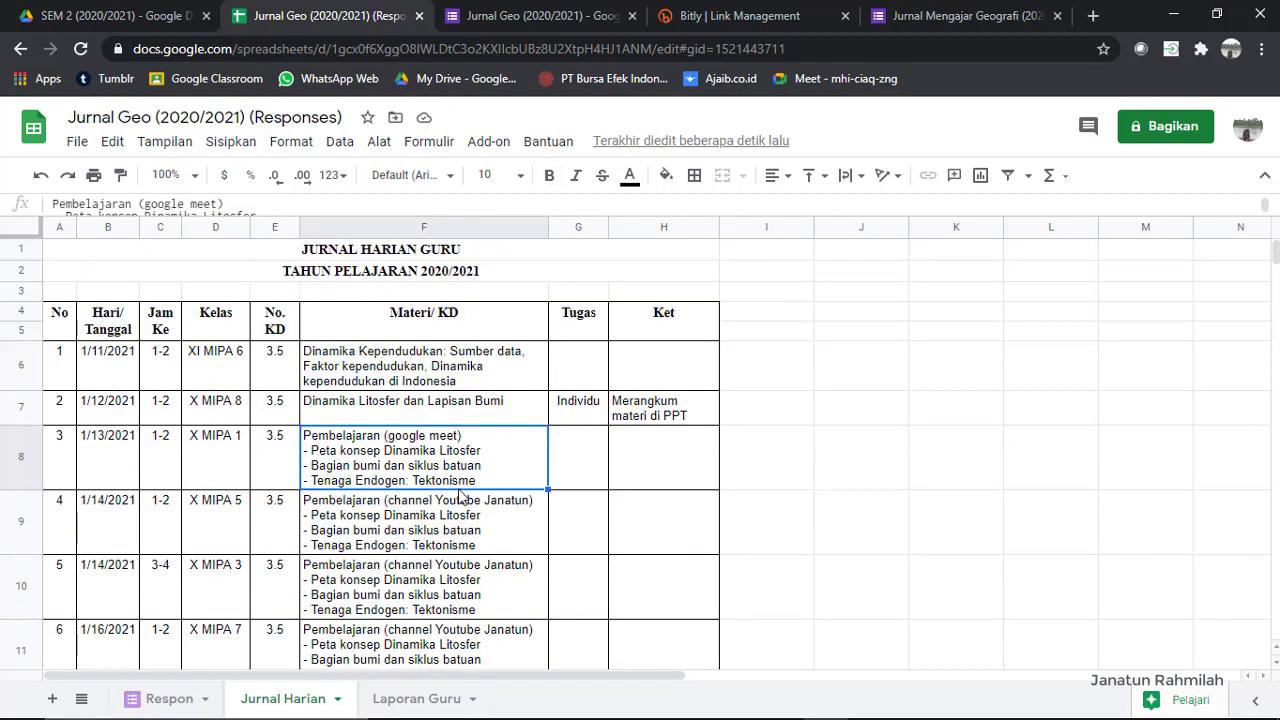
left_click(453, 318)
left_click(578, 457)
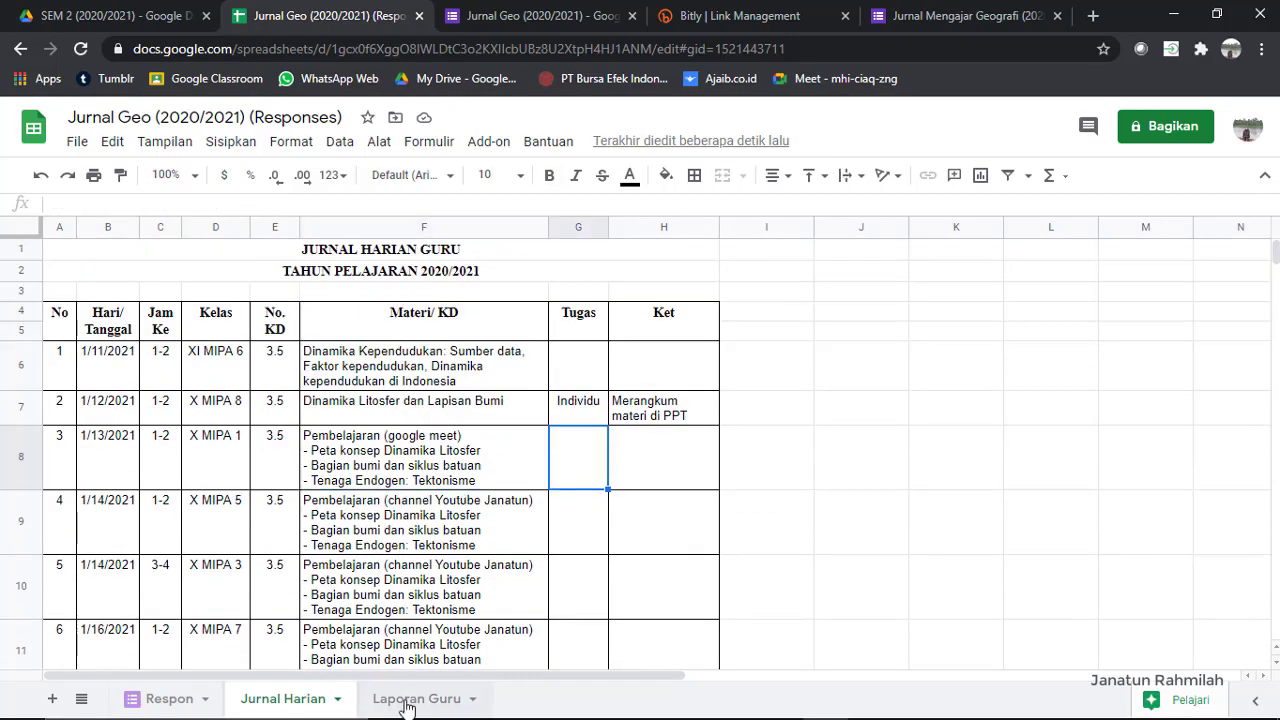
Step: Open the Laporan Guru sheet and inspect the contents of its header cells from No to Bentuk Pembelajaran
left_click(405, 701)
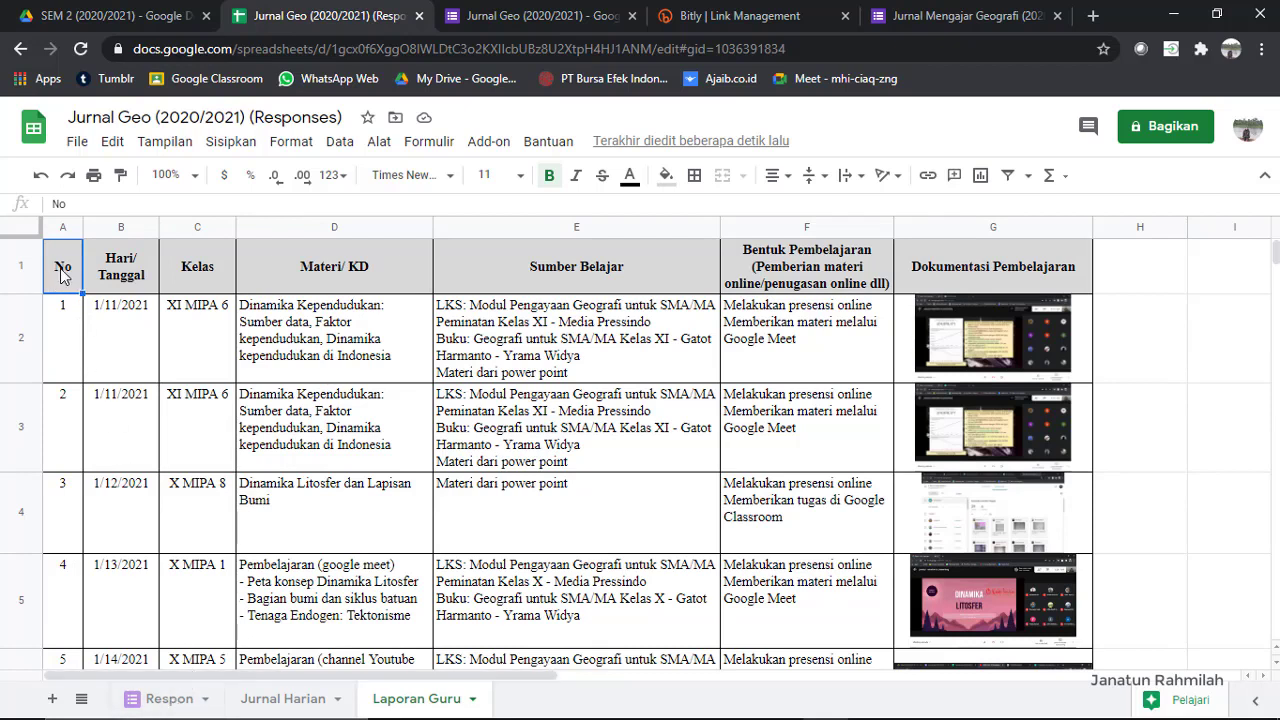
left_click(128, 282)
left_click(186, 286)
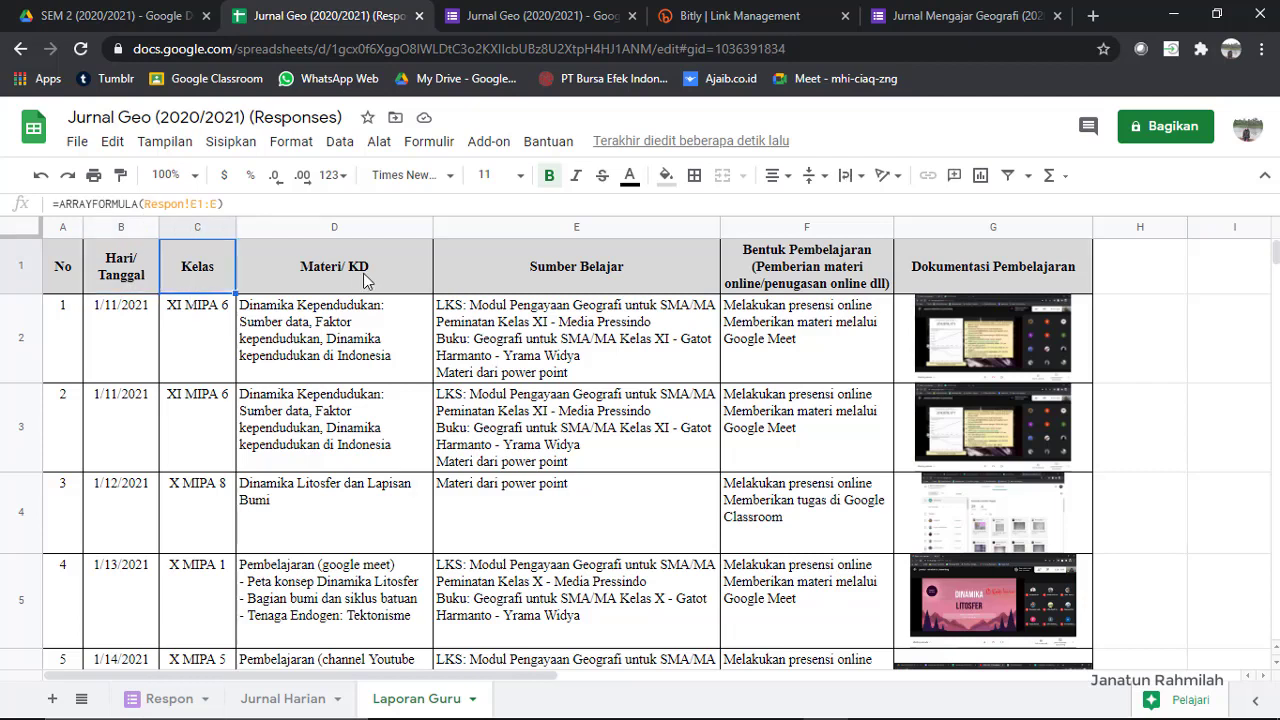
left_click(580, 274)
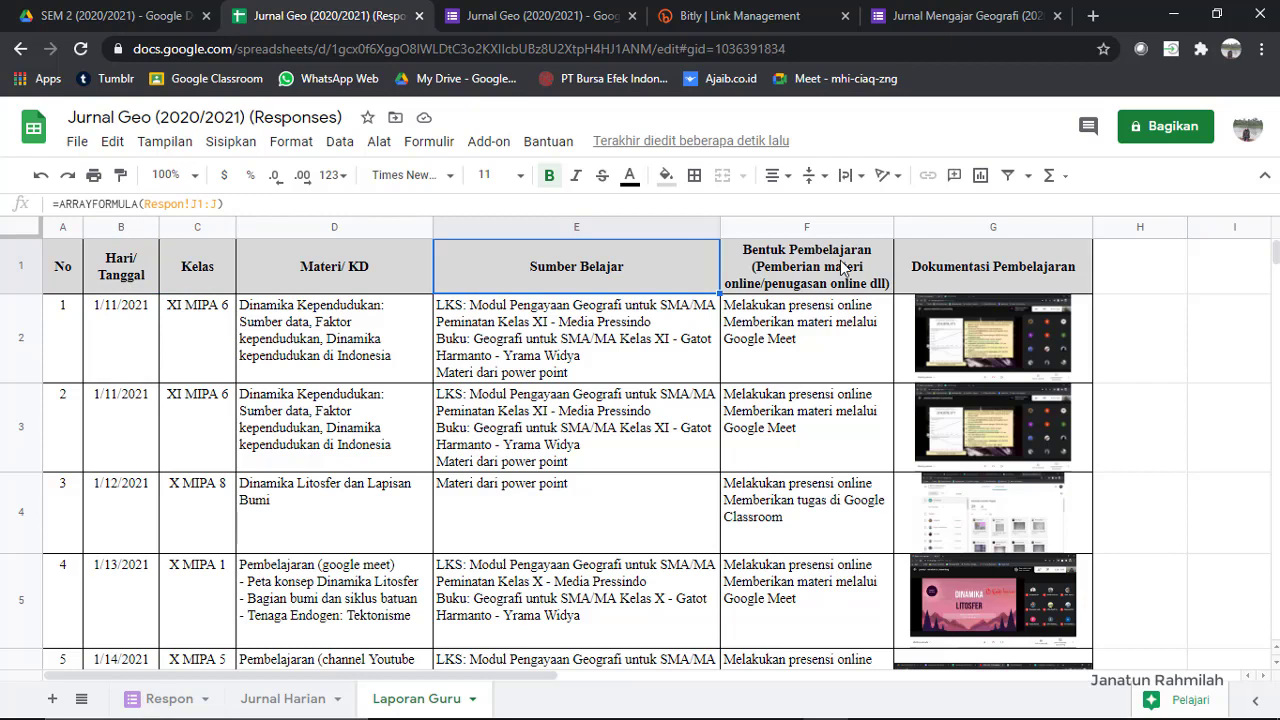
left_click(845, 266)
left_click(1122, 272)
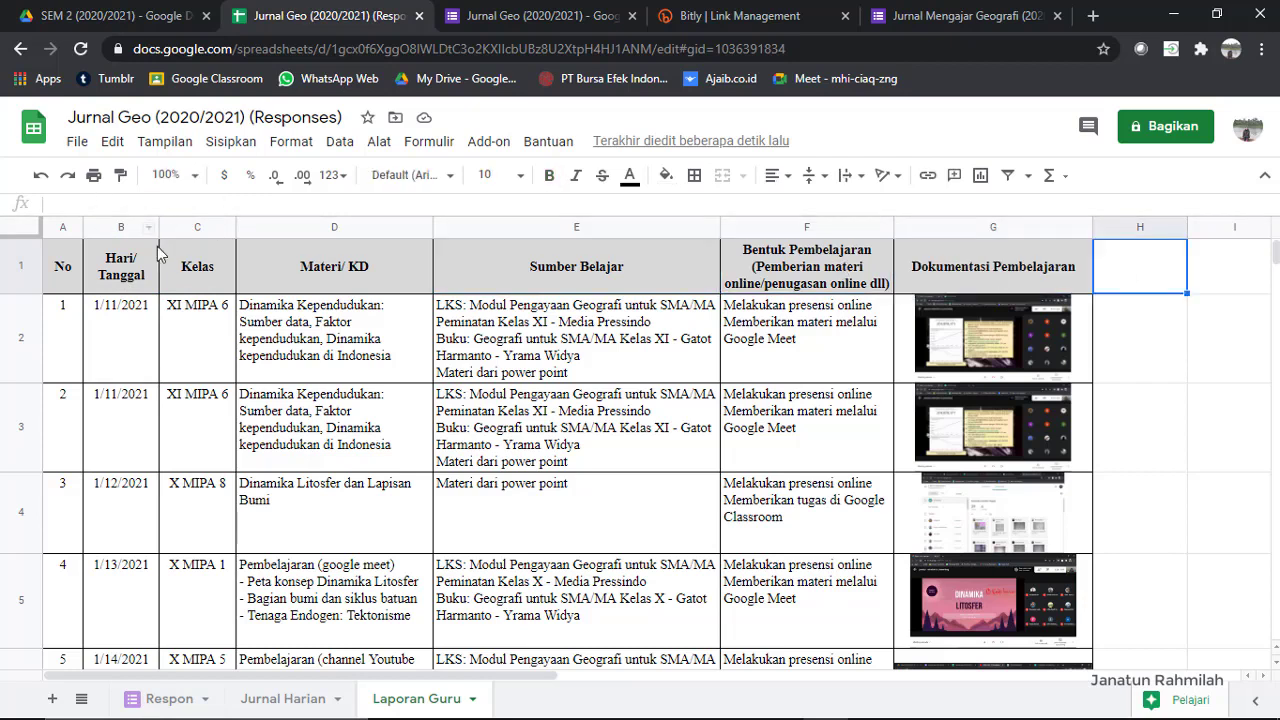
left_click(67, 270)
left_click(807, 283)
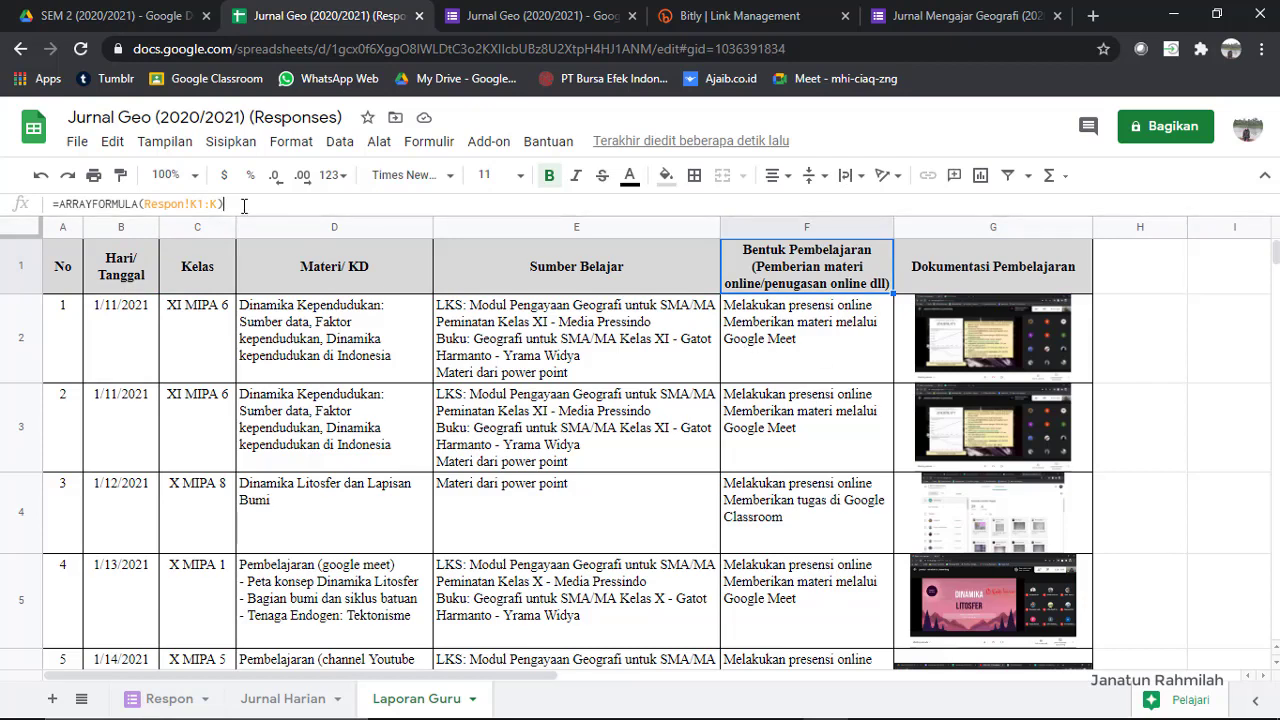
Step: Insert two blank rows above the header row of the Laporan Guru sheet
key("ctrl+plus")
right_click(20, 263)
left_click(206, 249)
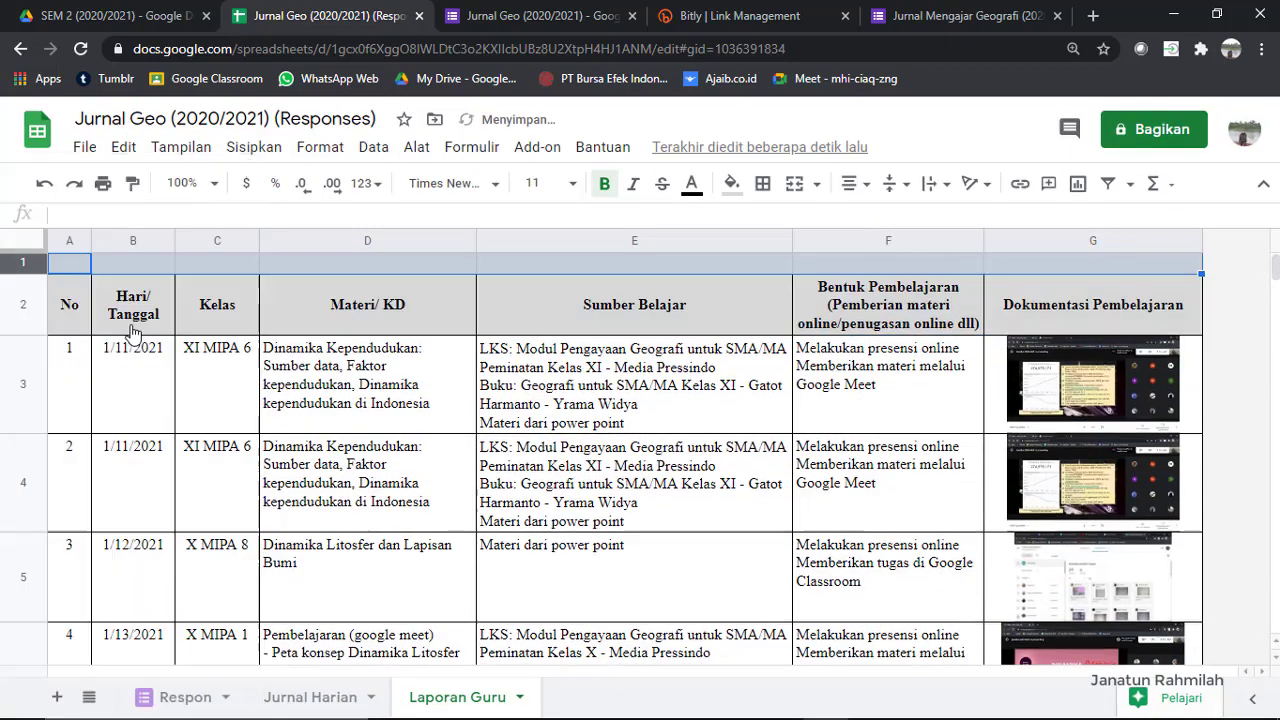
right_click(18, 264)
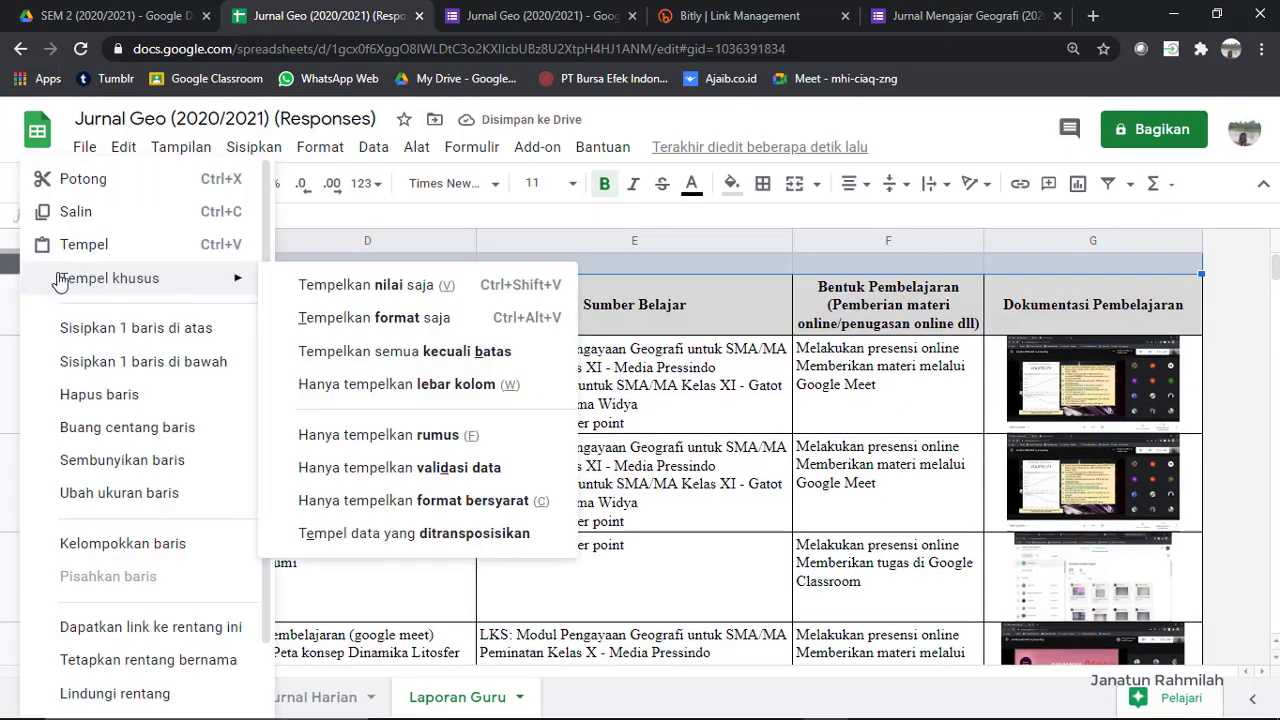
left_click(146, 334)
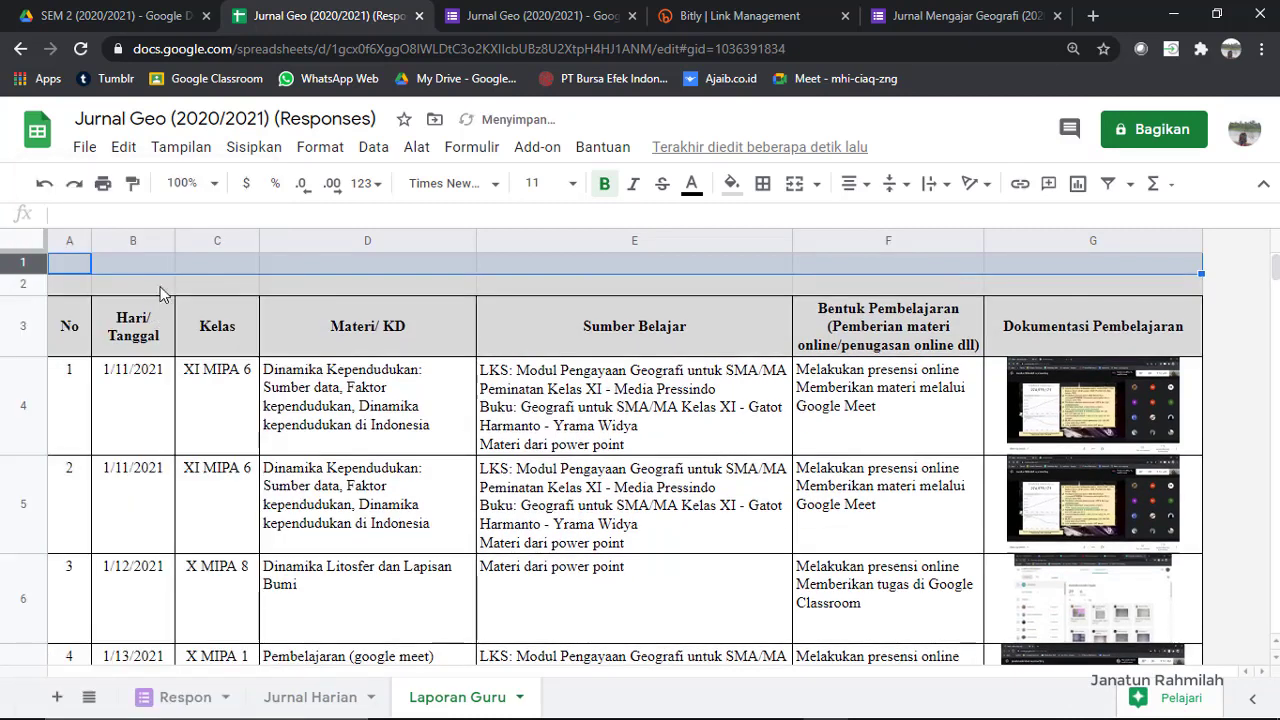
Step: Enter the title "JURNAL MENGAJAR..." in cell A1 and merge it across columns A to G
left_click(88, 263)
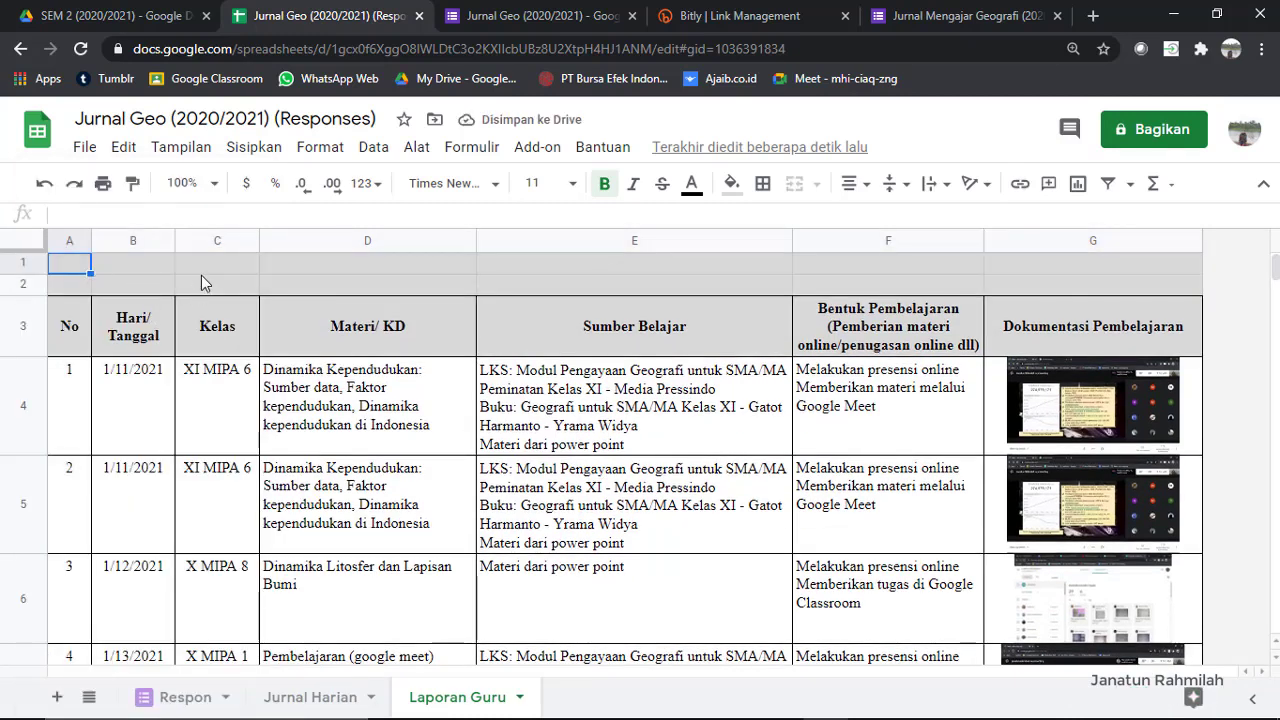
type("JURNAL ")
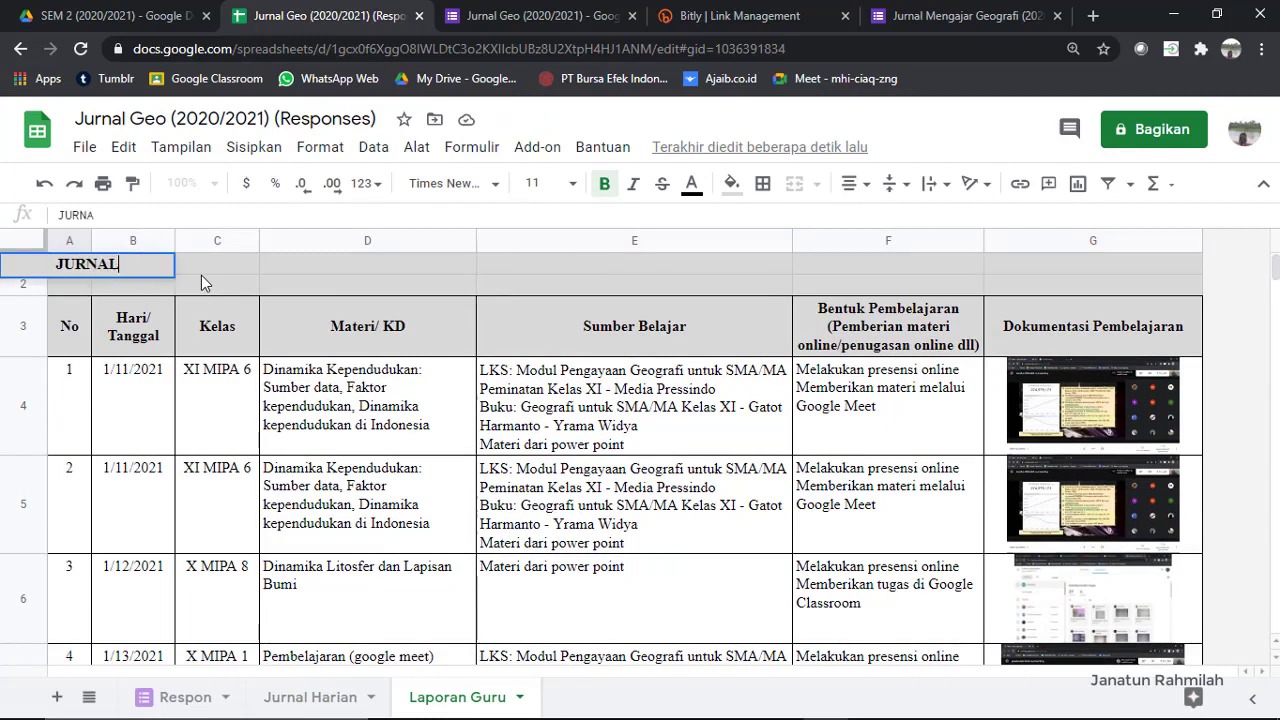
type("MENGAJAR")
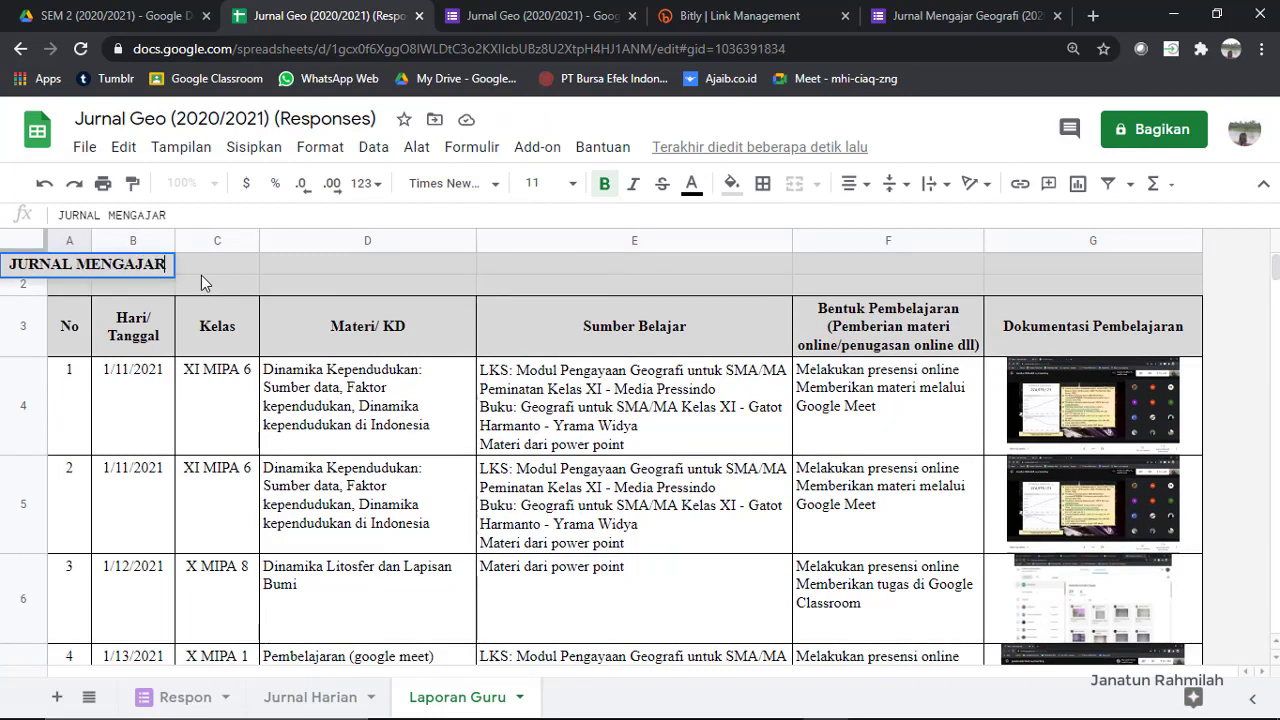
type("...")
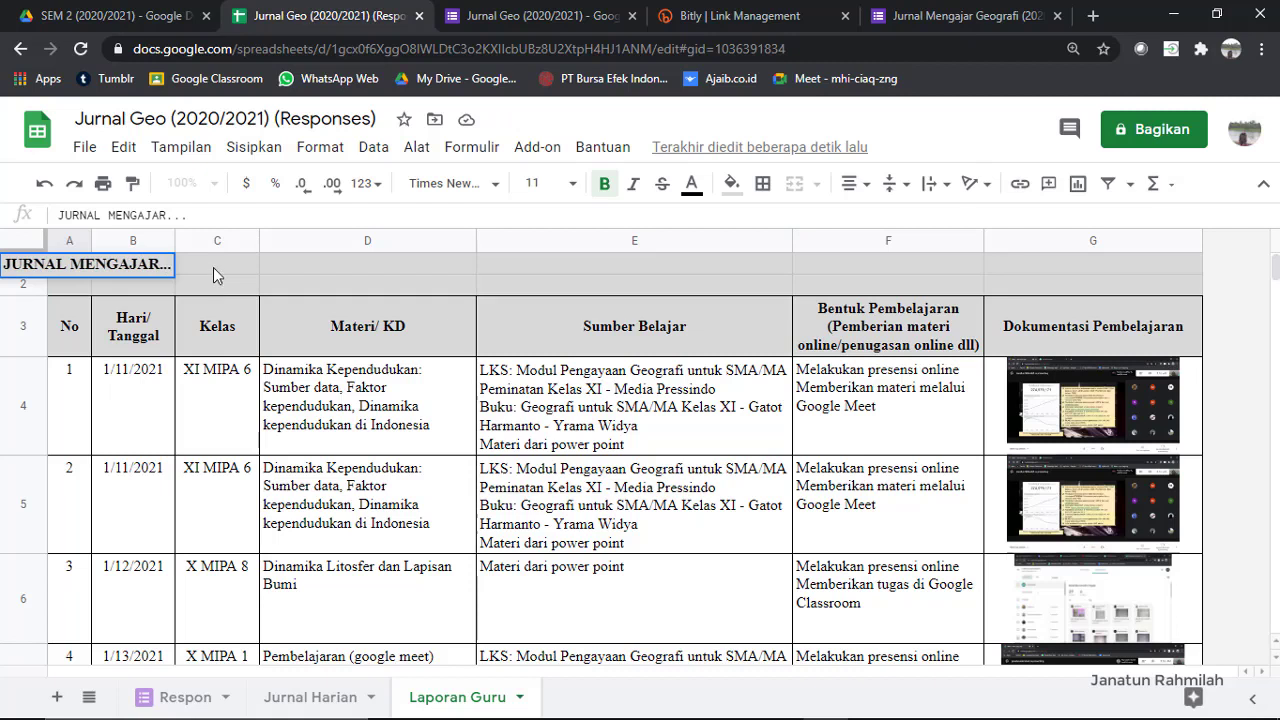
key("Tab")
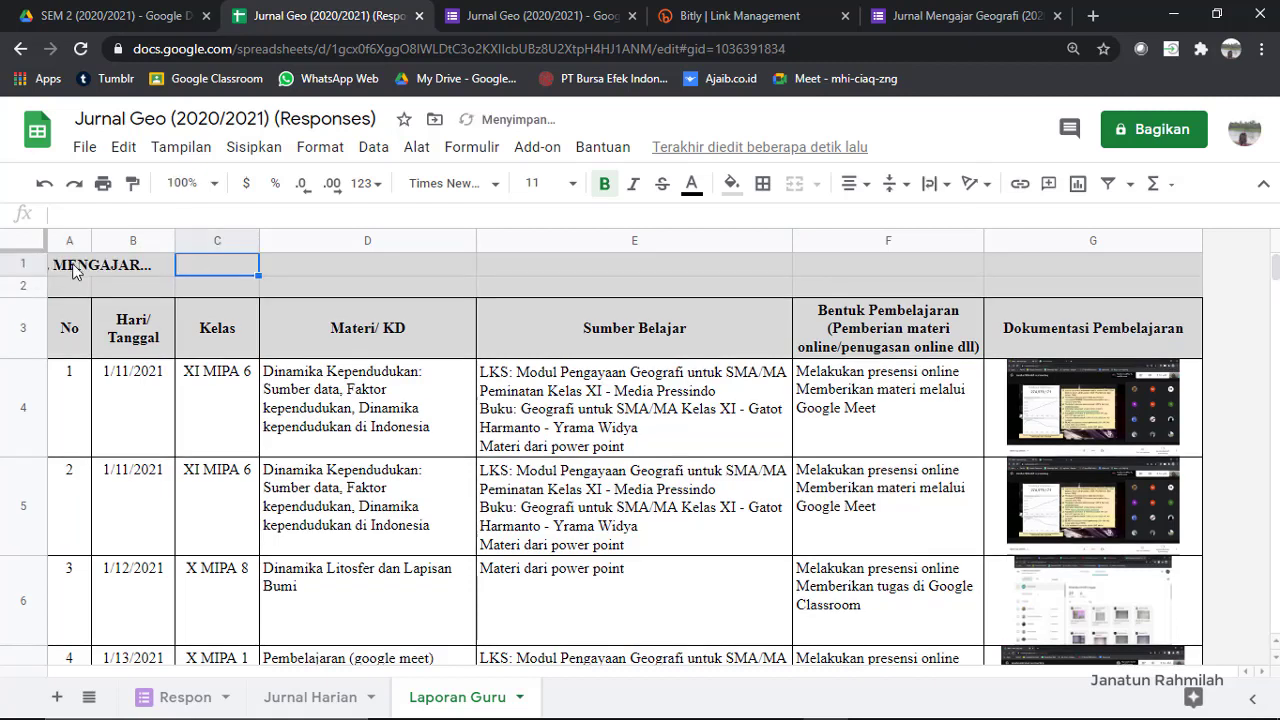
left_click_drag(73, 270, 1058, 268)
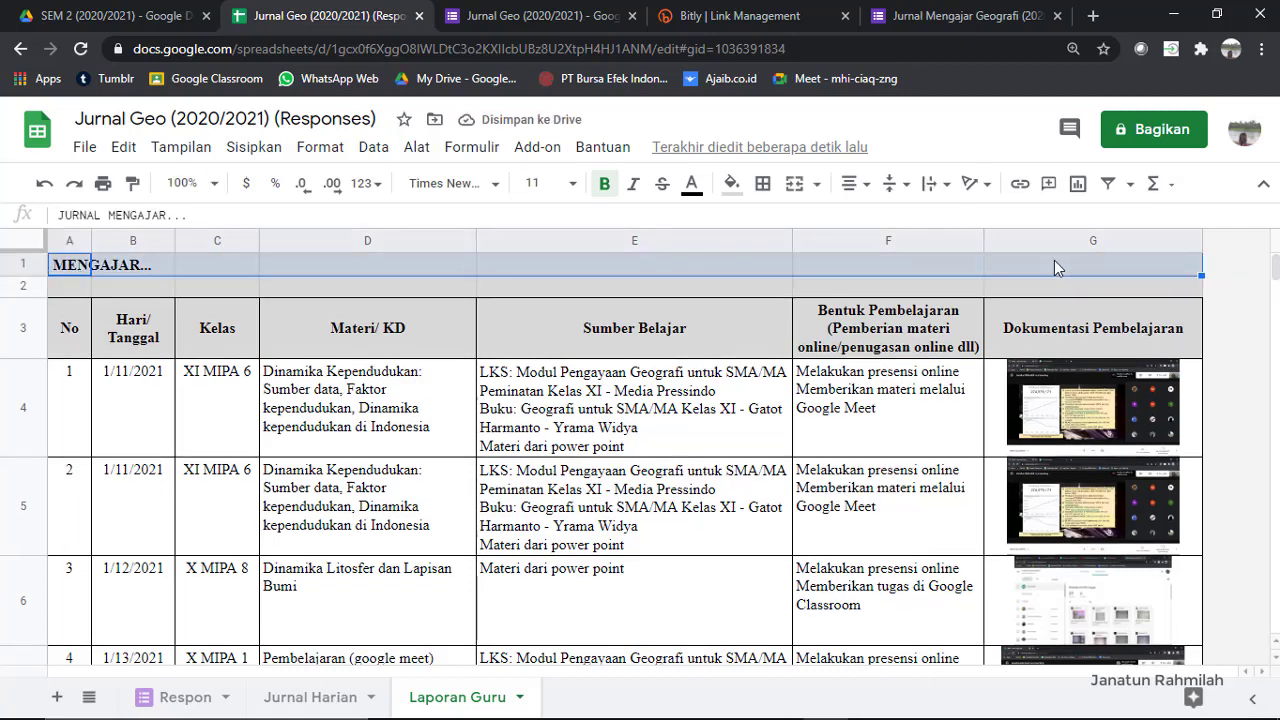
left_click(800, 190)
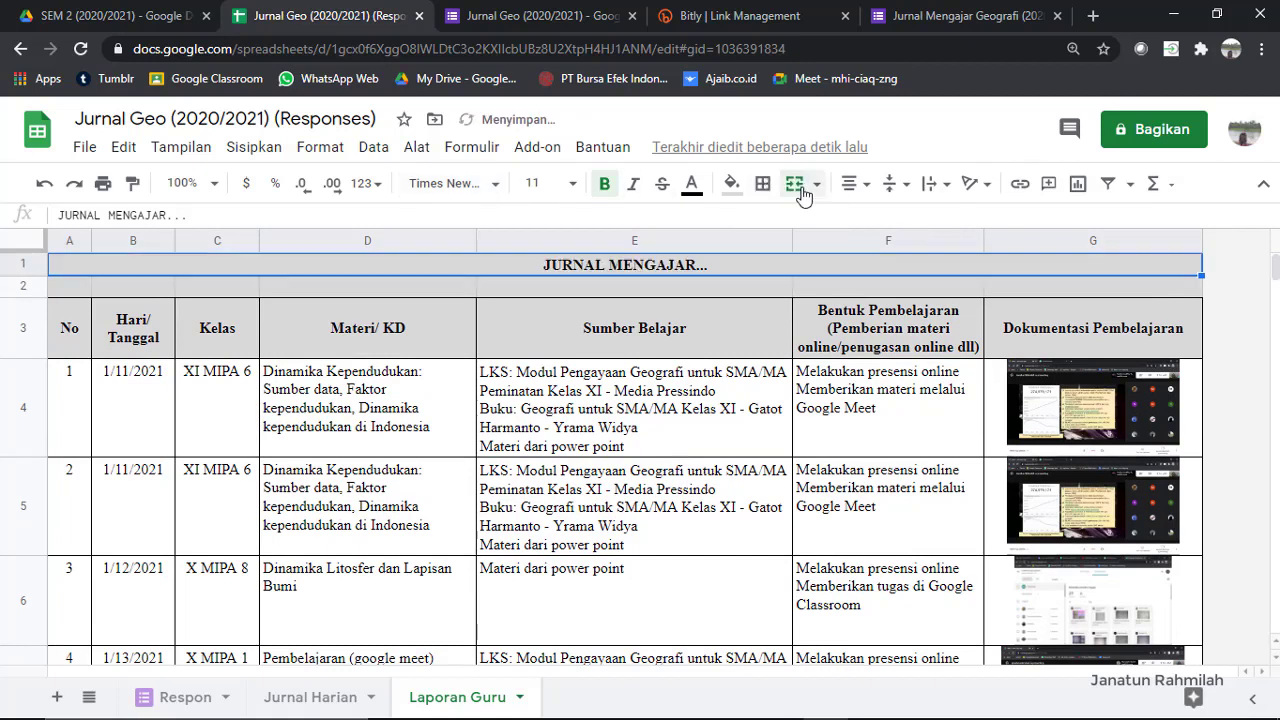
Step: Open the print preview for the Laporan Guru sheet
left_click(752, 290)
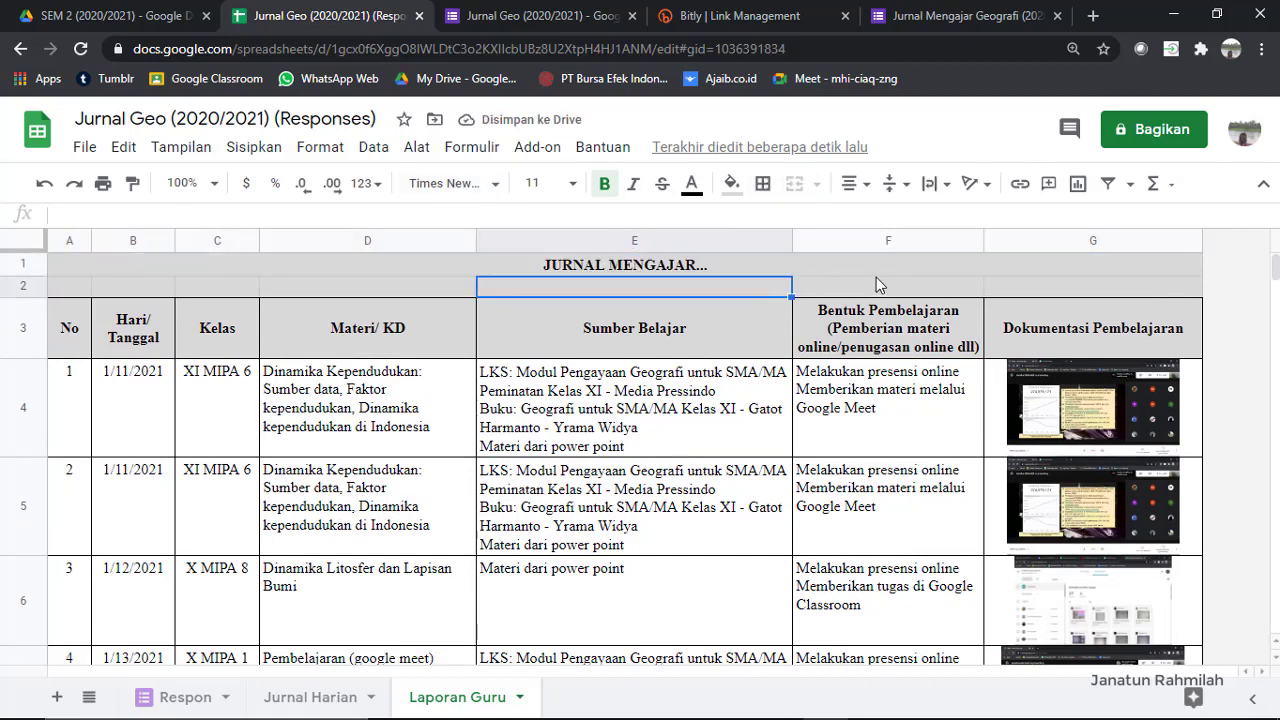
key("ctrl+p")
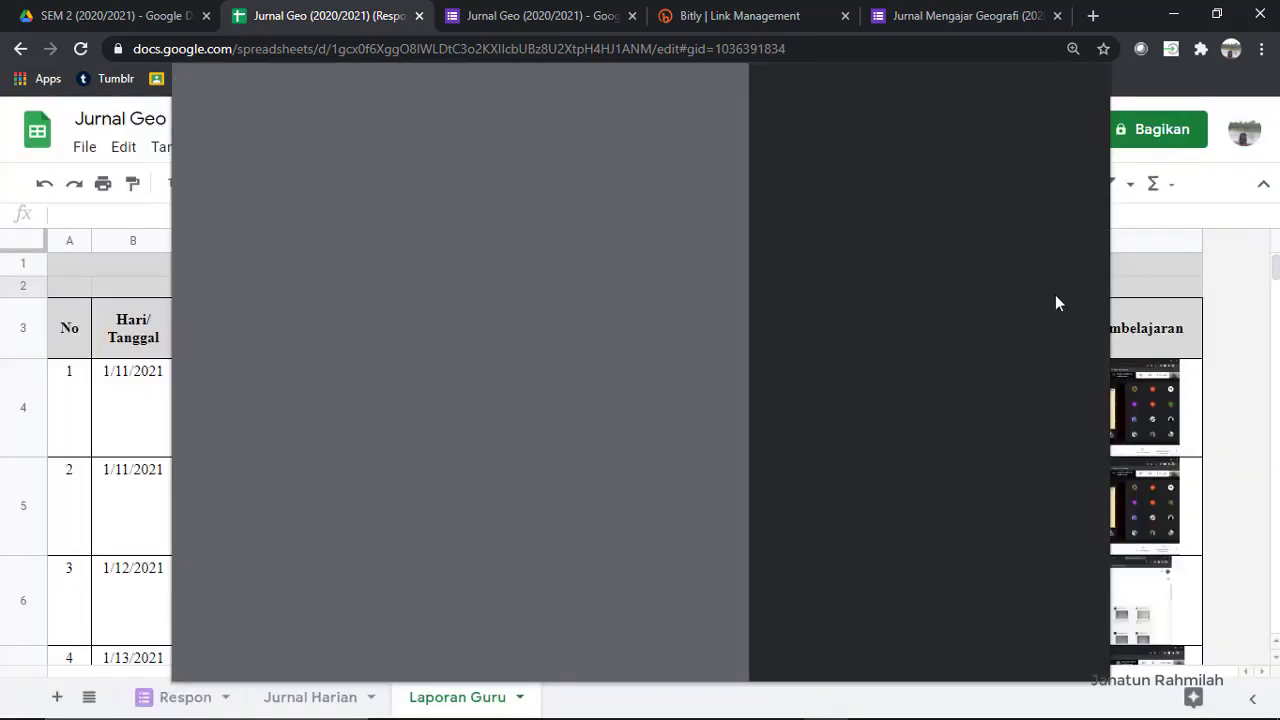